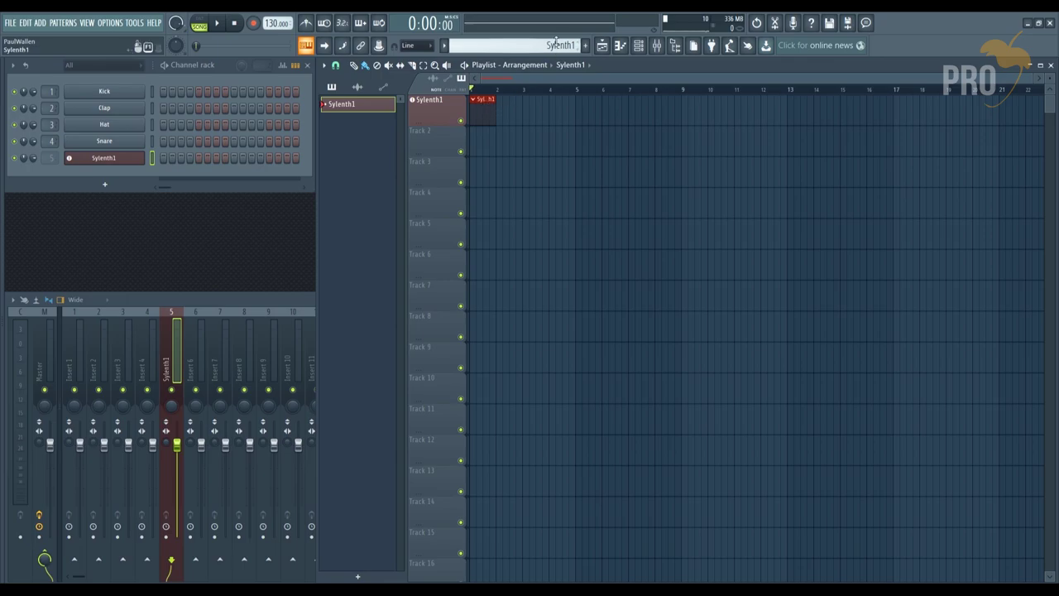
- Rename the Sylenth1 instrument track in the playlist as Lead
click(173, 359)
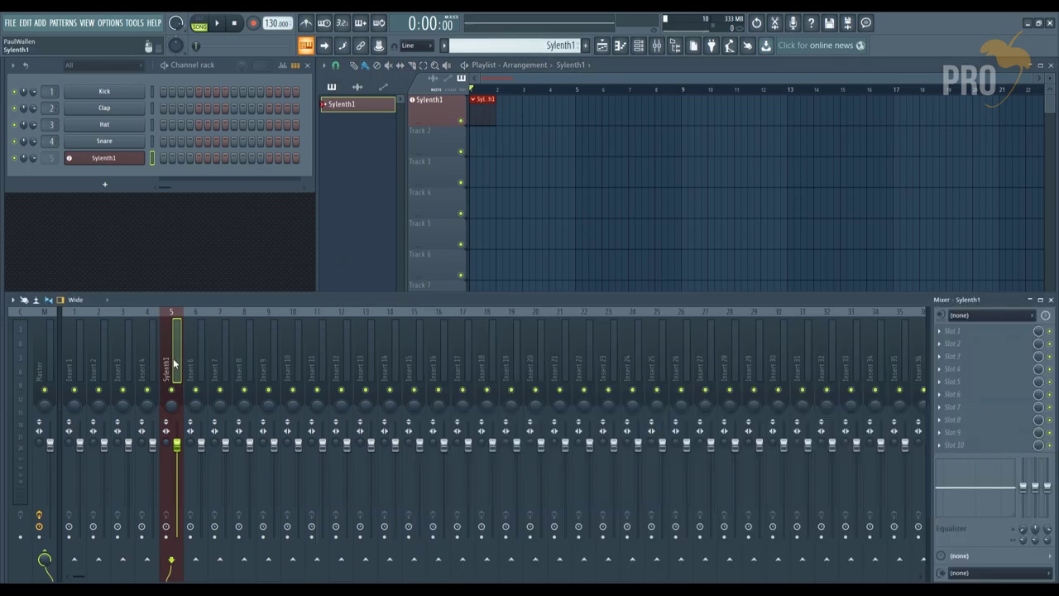
click(431, 108)
text(Lead)
key(Return)
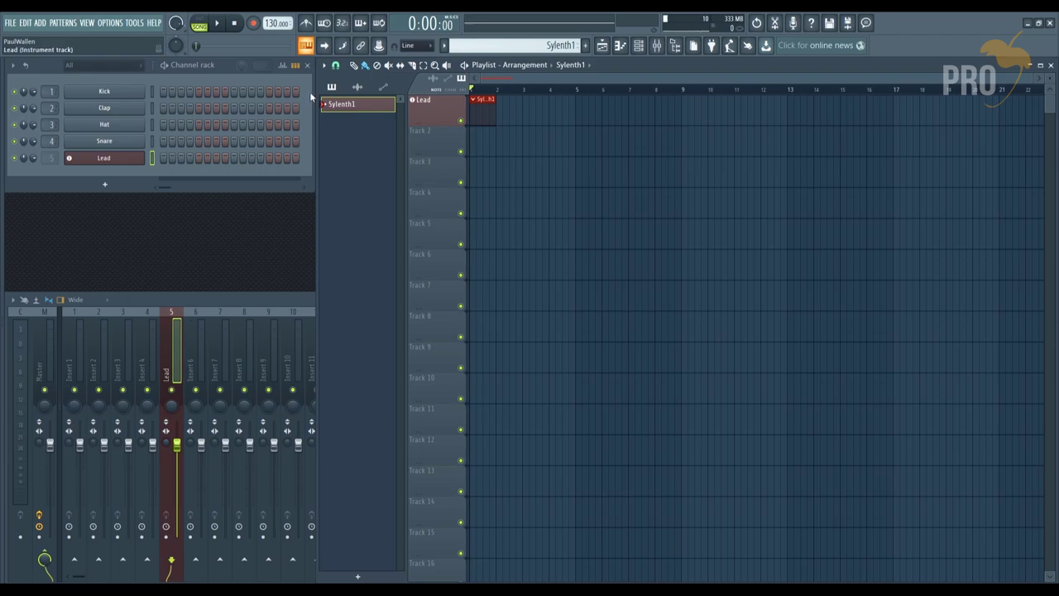
- Change the color of the Lead channel to light green
shift+click(118, 167)
click(217, 165)
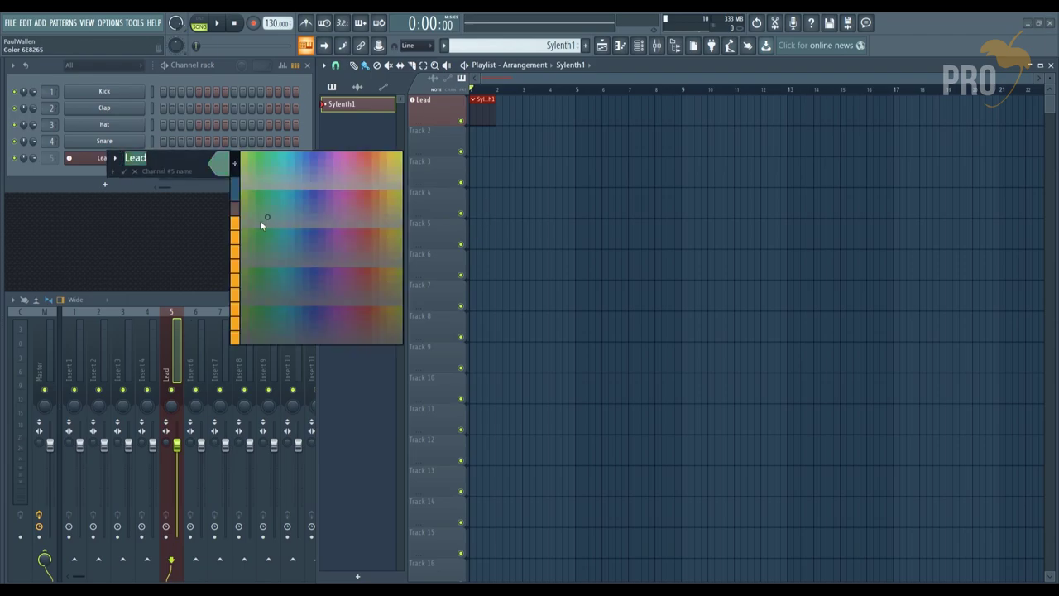
click(249, 163)
key(Return)
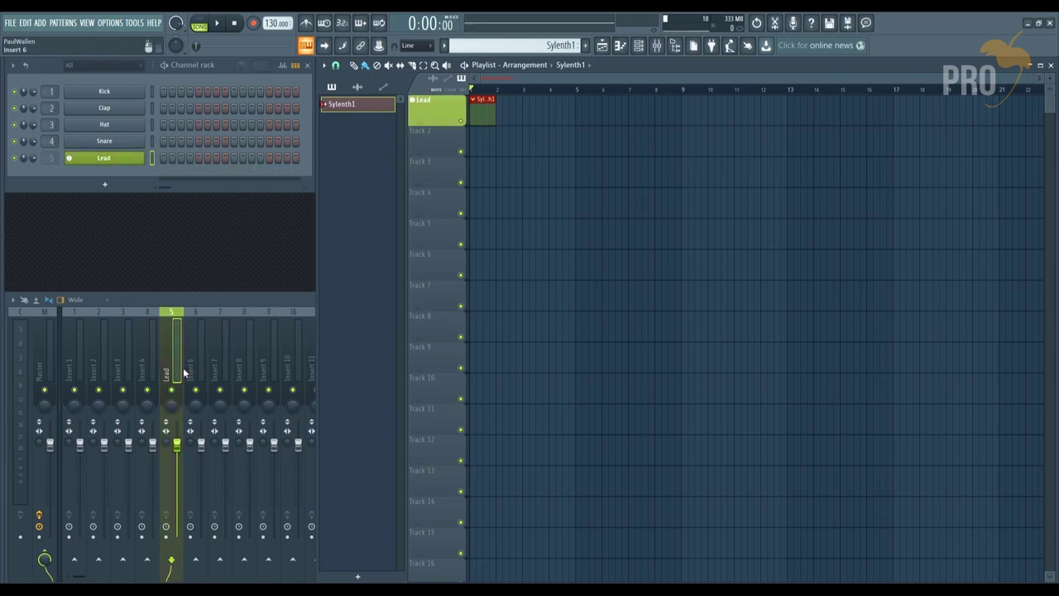
- Assign the Melodic score piano-keys icon to the Lead mixer track
double_click(172, 362)
click(188, 353)
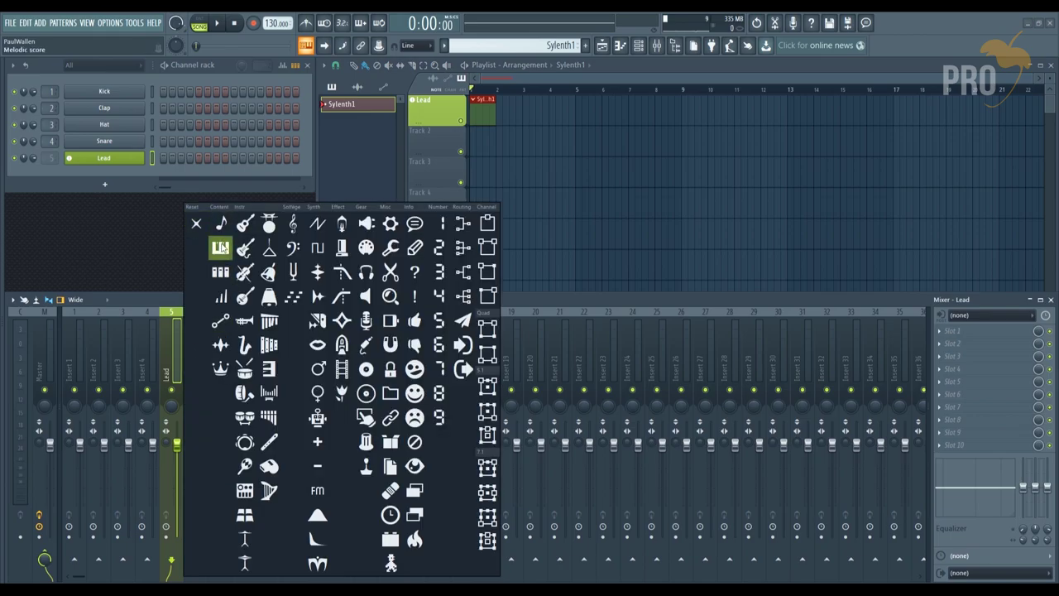
click(220, 247)
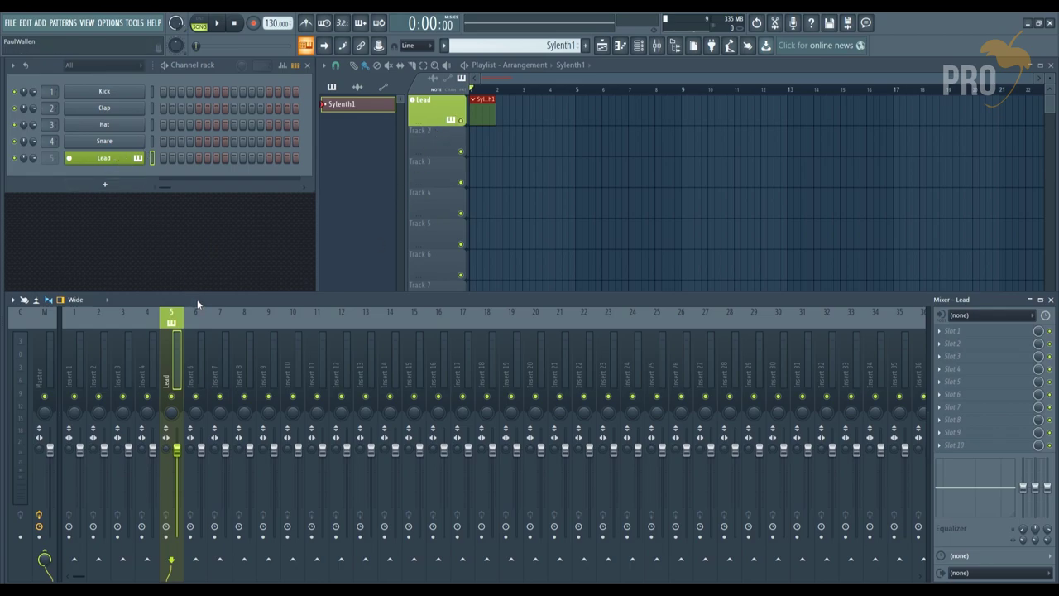
- Rename the Sylenth1 pattern as Lead
click(543, 46)
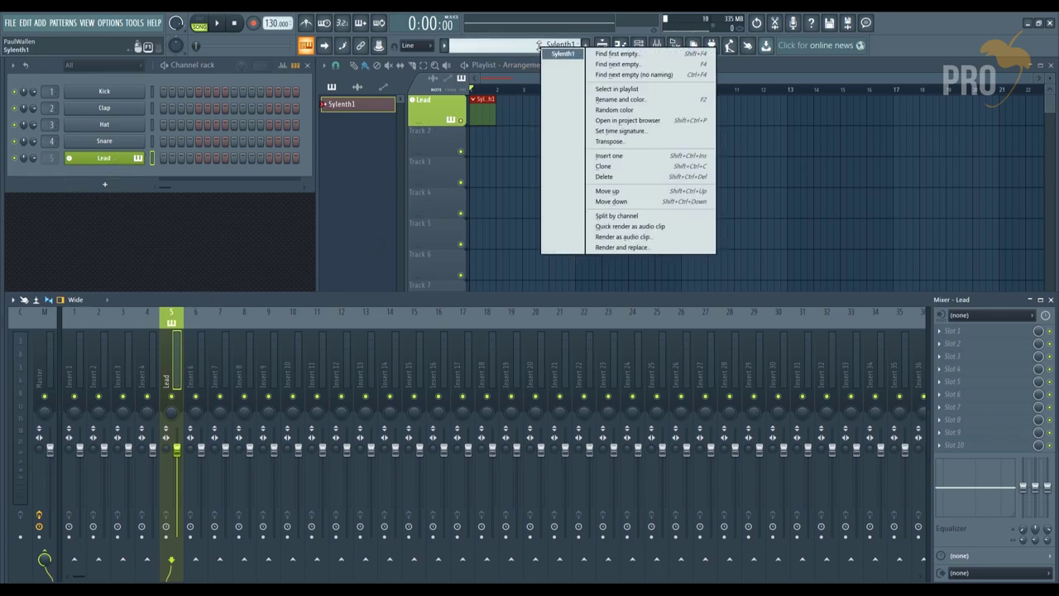
click(542, 52)
key(F2)
text(Lead)
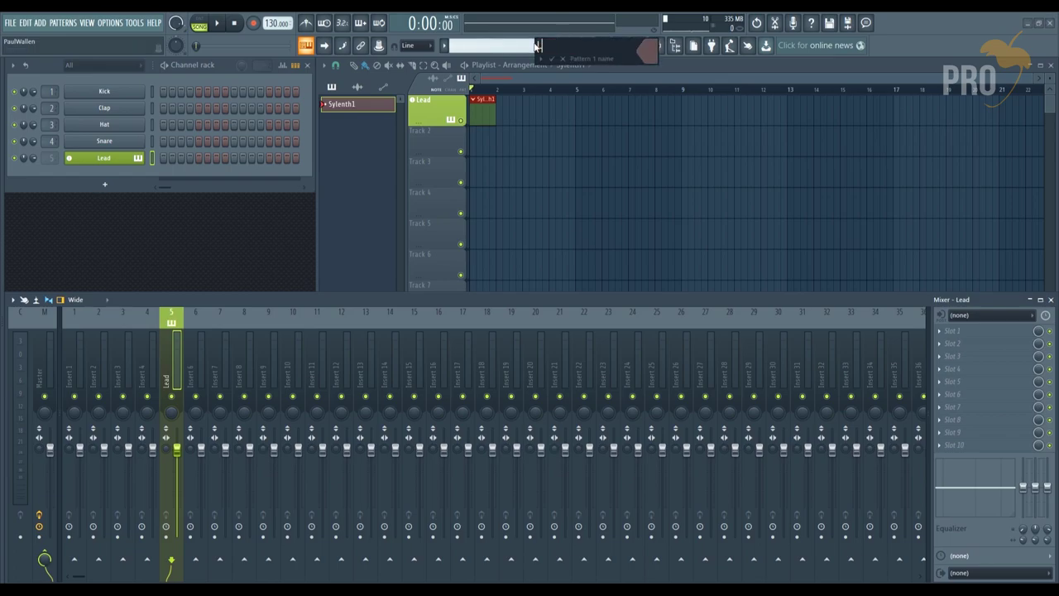
key(Return)
- Add another instrument from the plugin picker to the second playlist track and name that track Bass
key(F8)
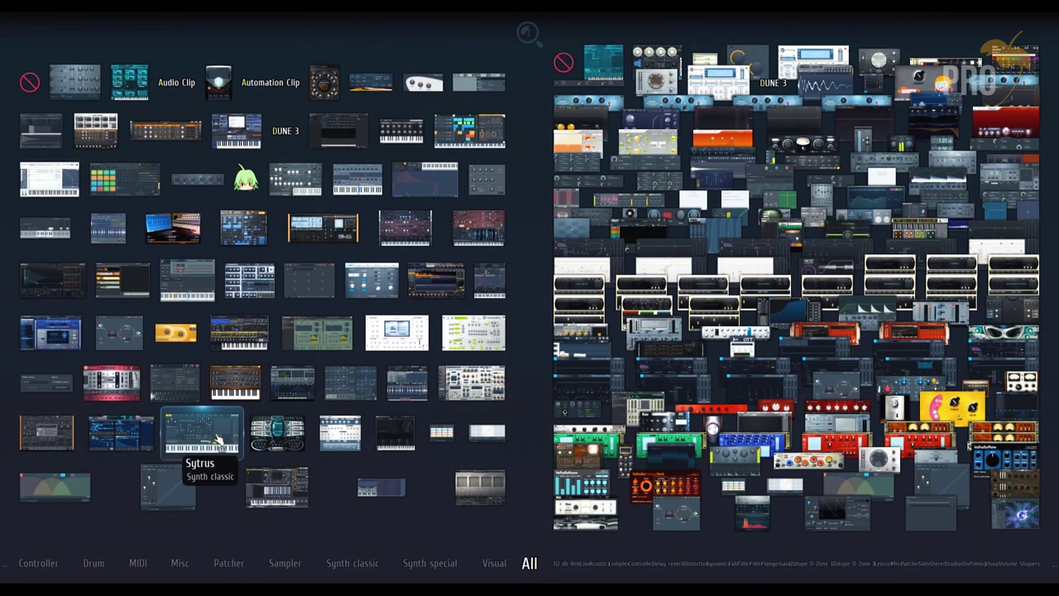
drag(97, 458, 426, 135)
key(F2)
text(Bass)
key(Return)
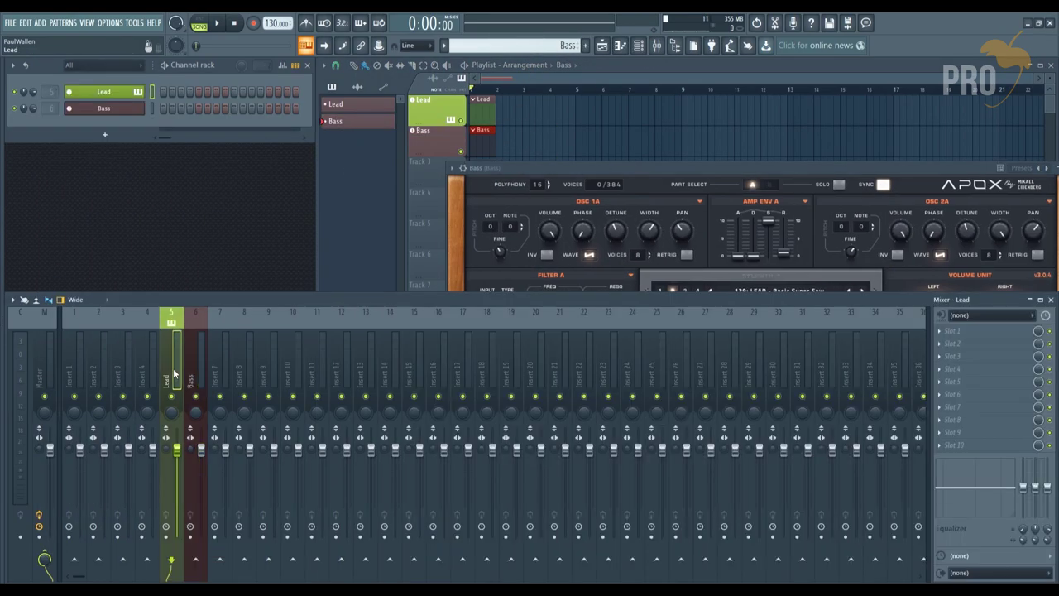
- Move the Lead mixer track to insert 1 and the Bass mixer track to insert 2
scroll(171, 366, up, 4)
click(186, 366)
scroll(187, 366, up, 4)
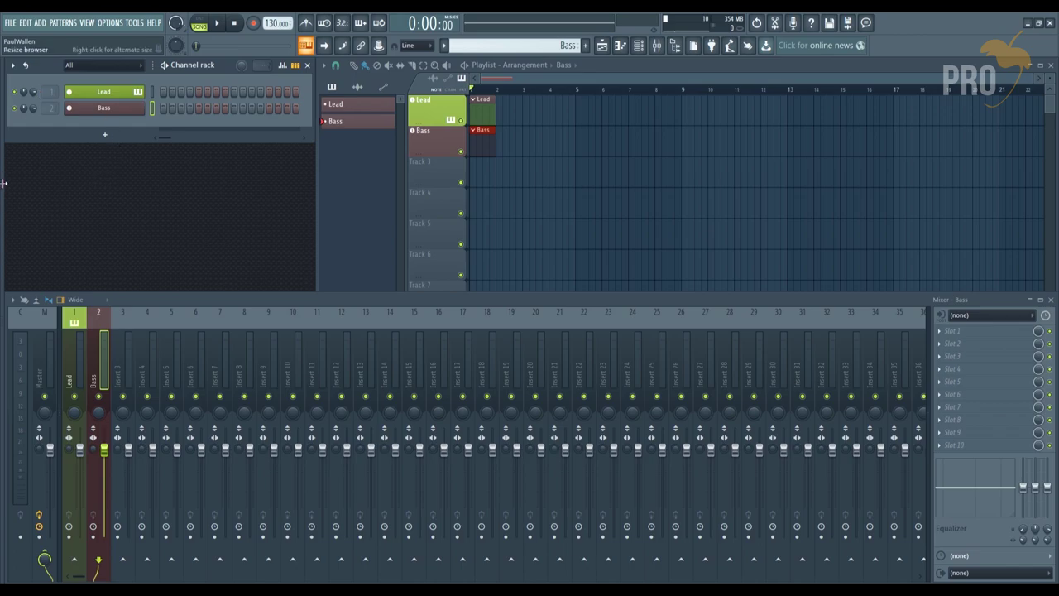
- Reorder the mixer tracks so that Lead sits on insert 2 and Bass on insert 3
key(ctrl+z)
key(alt+Right)
key(alt+Right)
key(alt+Left)
key(alt+Left)
key(alt+Left)
key(alt+Right)
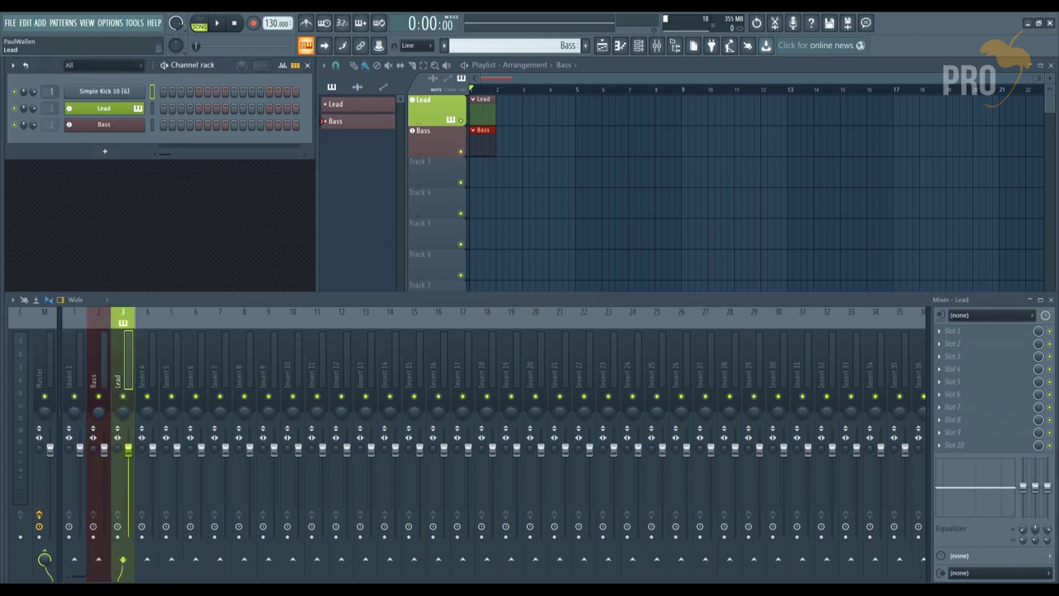
key(alt+Left)
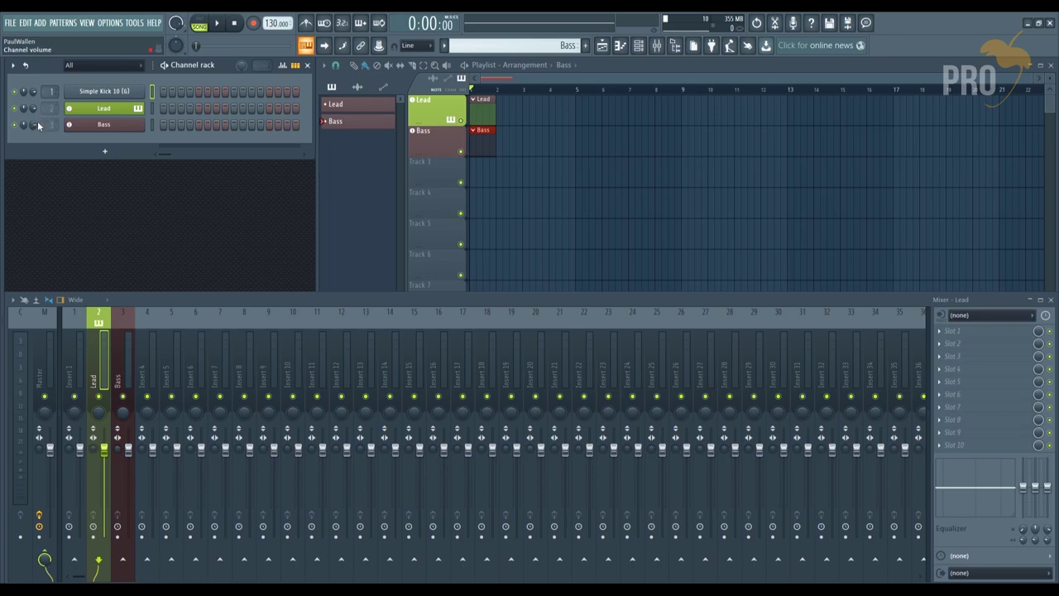
- Route the Simple Kick 10 (G) channel to mixer insert 7
key(Right)
key(Right)
key(Left)
key(Left)
key(Left)
key(Right)
key(Right)
key(Right)
key(Right)
key(Right)
key(Right)
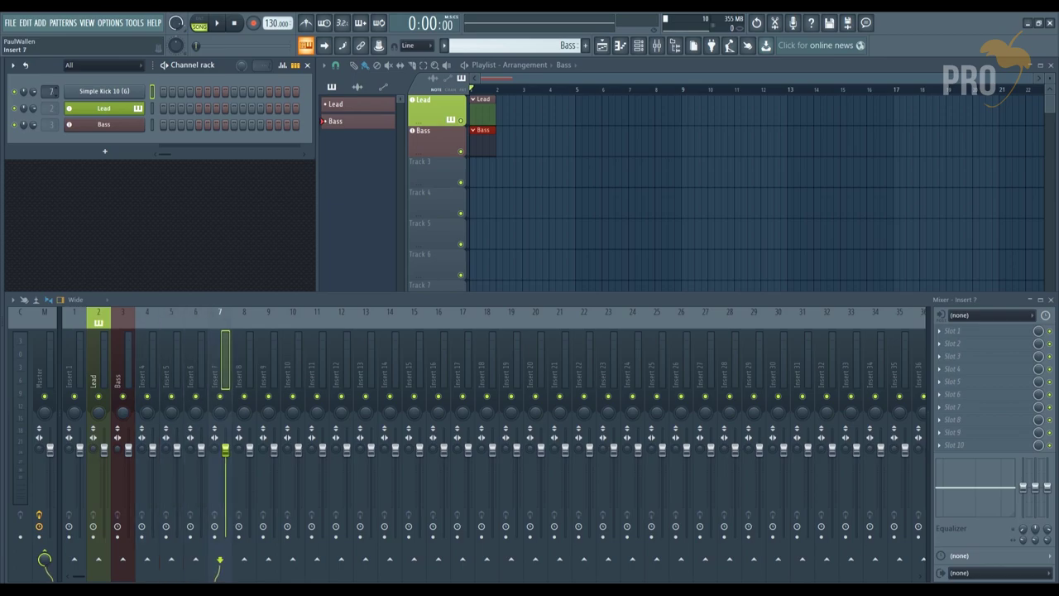
- Return the Simple Kick 10 (G) channel's routing to mixer insert 1
key(Left)
key(Left)
key(Left)
key(Left)
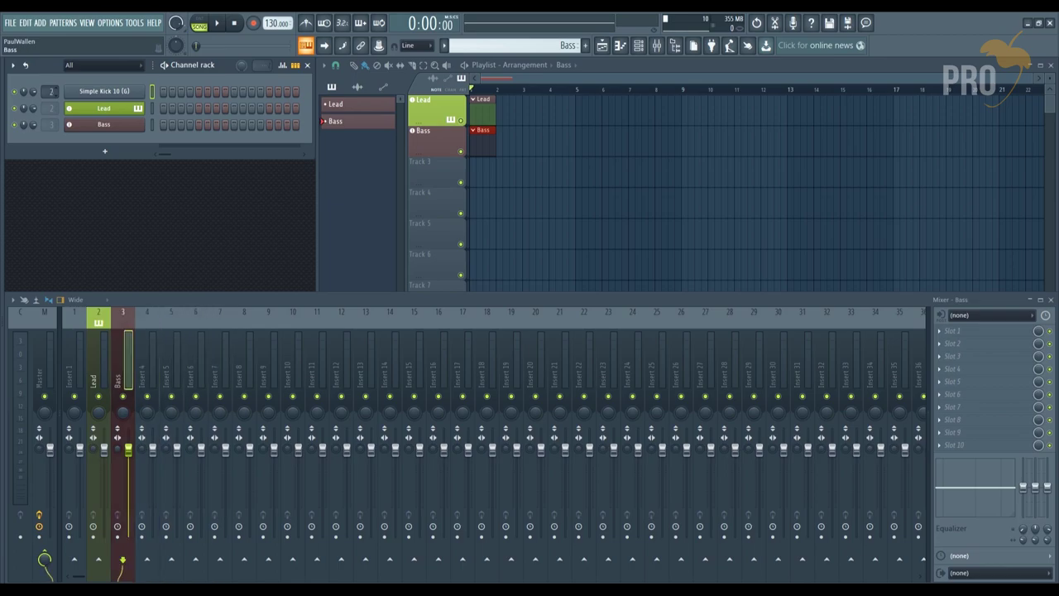
key(Left)
key(Left)
key(Left)
key(Right)
key(Right)
key(Right)
key(Left)
key(Left)
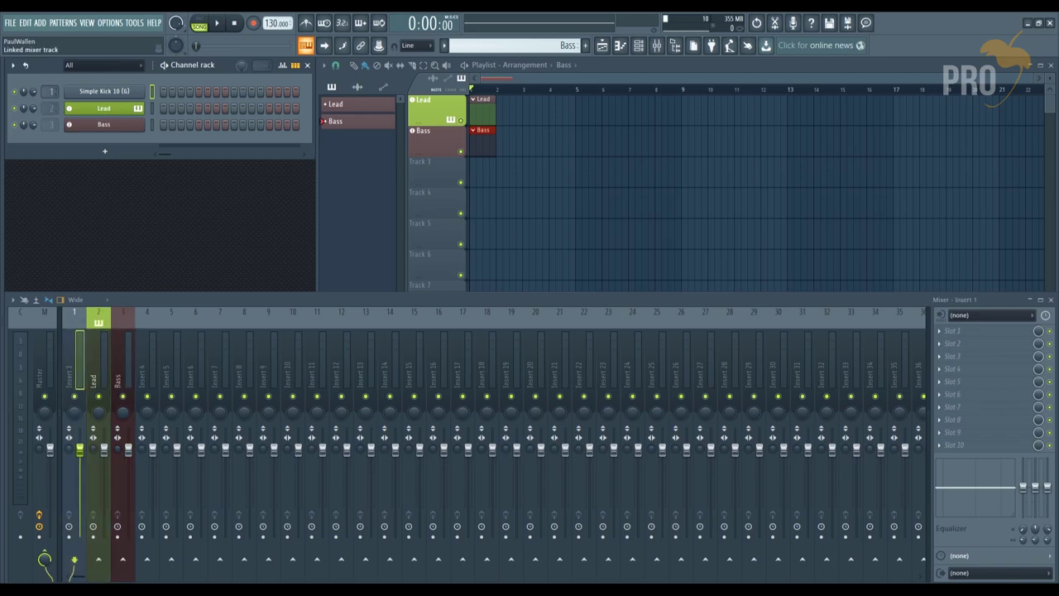
- Select the Lead mixer track, shift it over to insert 6 and bring it back to insert 2
key(Right)
key(alt+Right)
key(alt+Right)
key(alt+Right)
key(alt+Right)
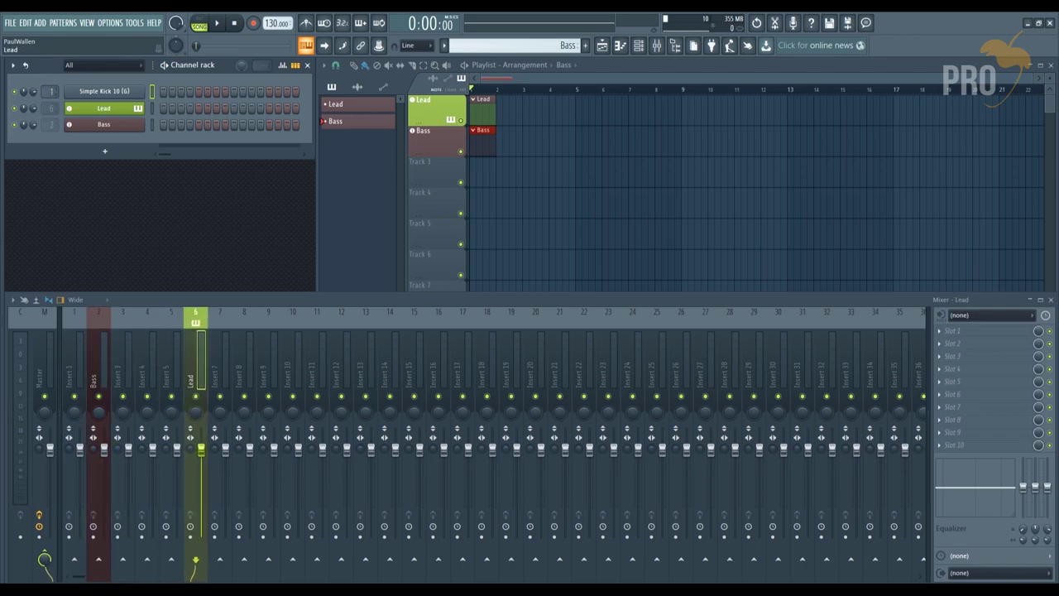
key(alt+Left)
key(alt+Left)
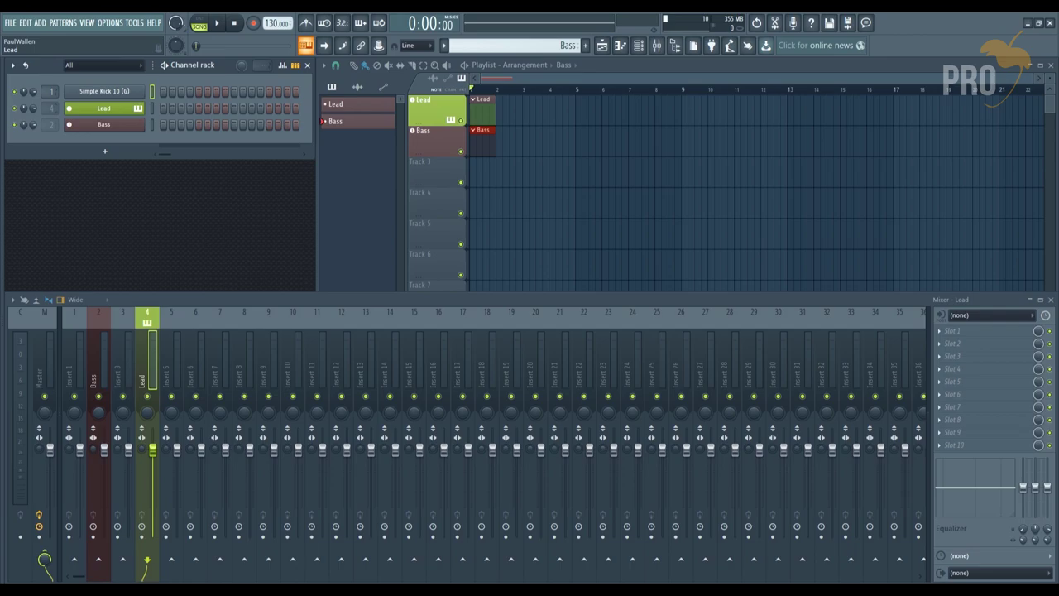
key(alt+Left)
key(alt+Left)
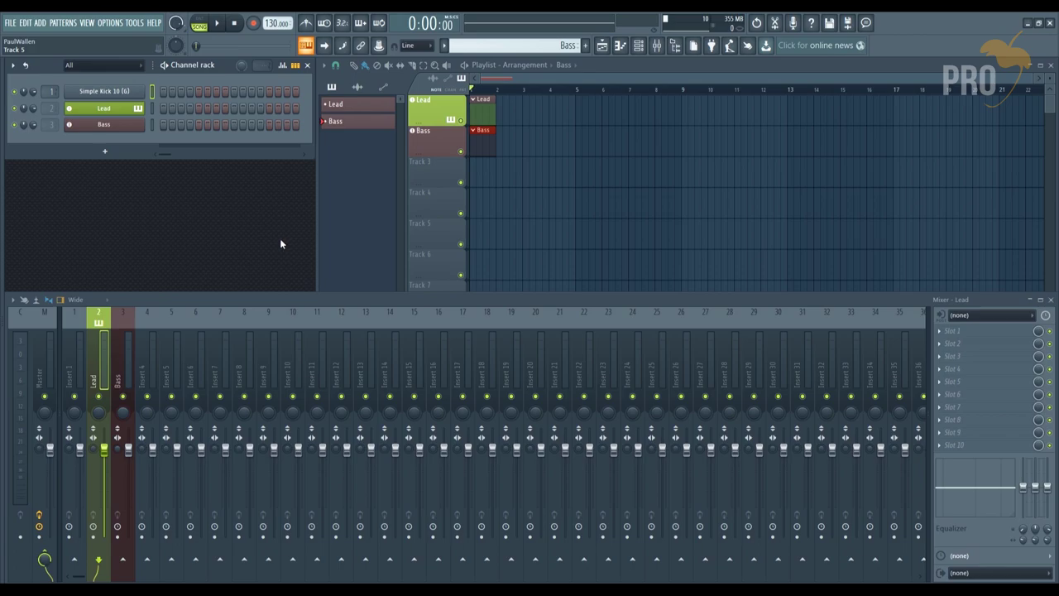
- Add Fruity Delay 3 from the plugin picker to the Lead playlist track and reposition its window
key(F8)
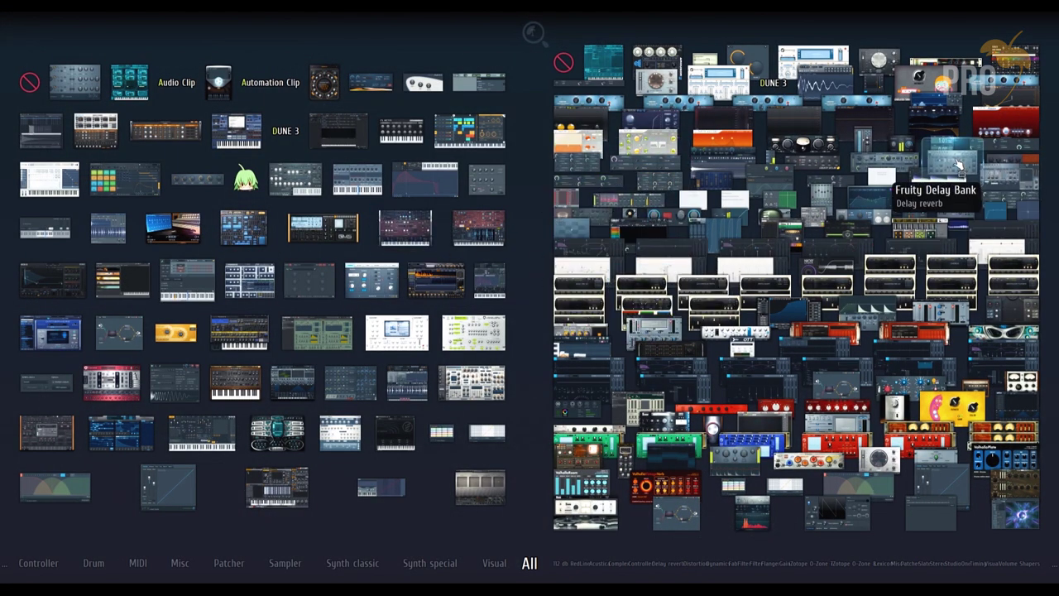
drag(637, 159, 436, 106)
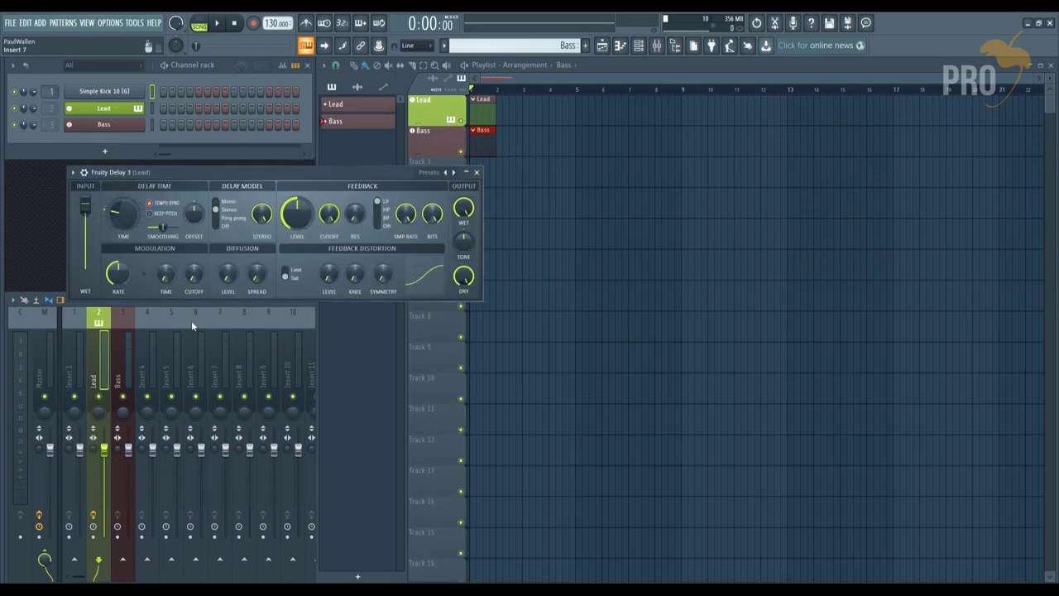
drag(263, 184, 413, 184)
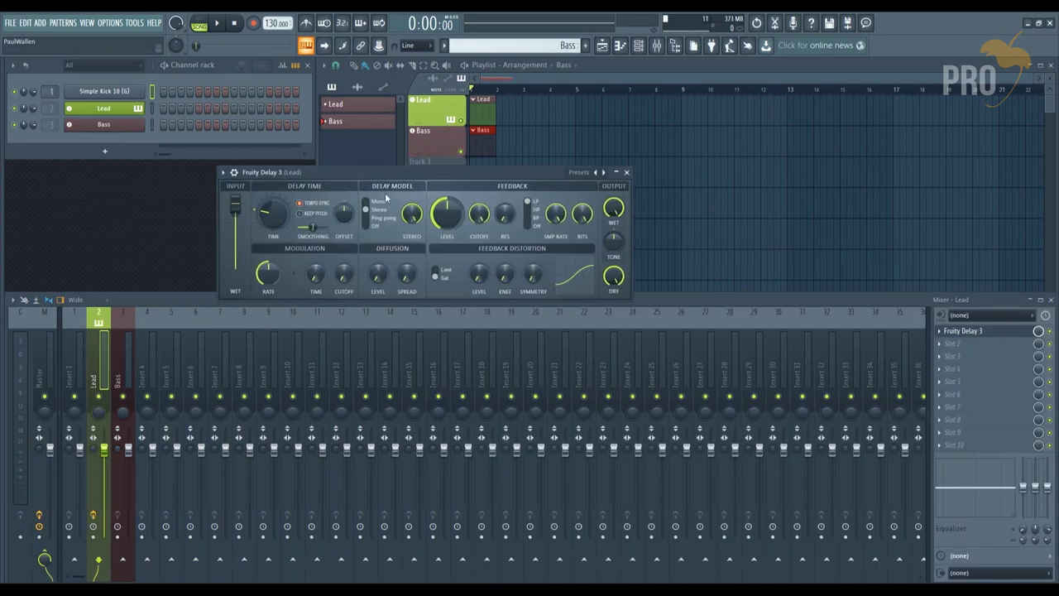
- Add Vocodex from the plugin picker to the Lead playlist track and bring the mixer back into view
key(F8)
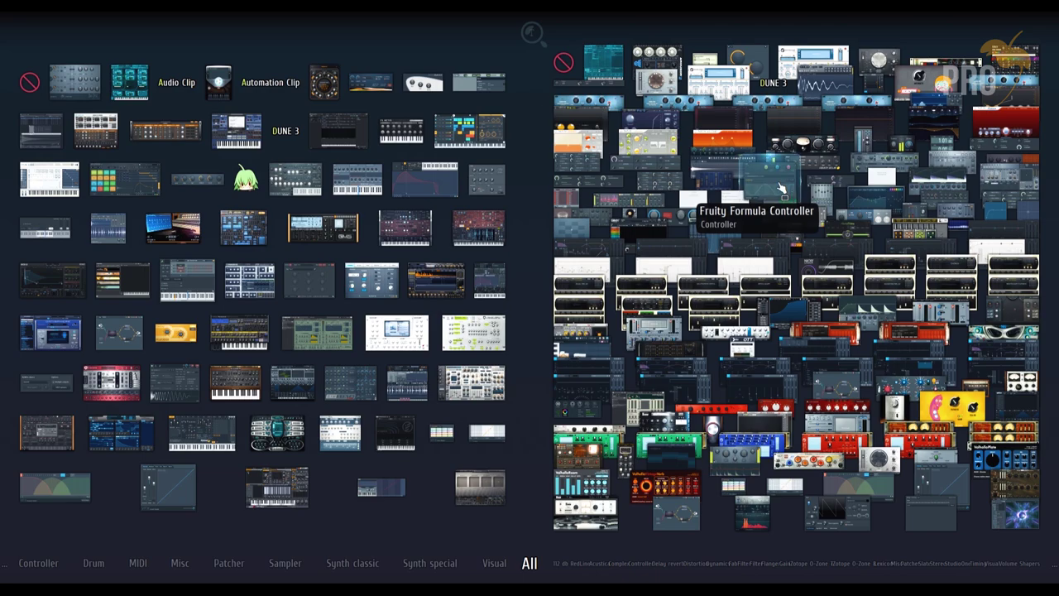
drag(730, 520, 441, 115)
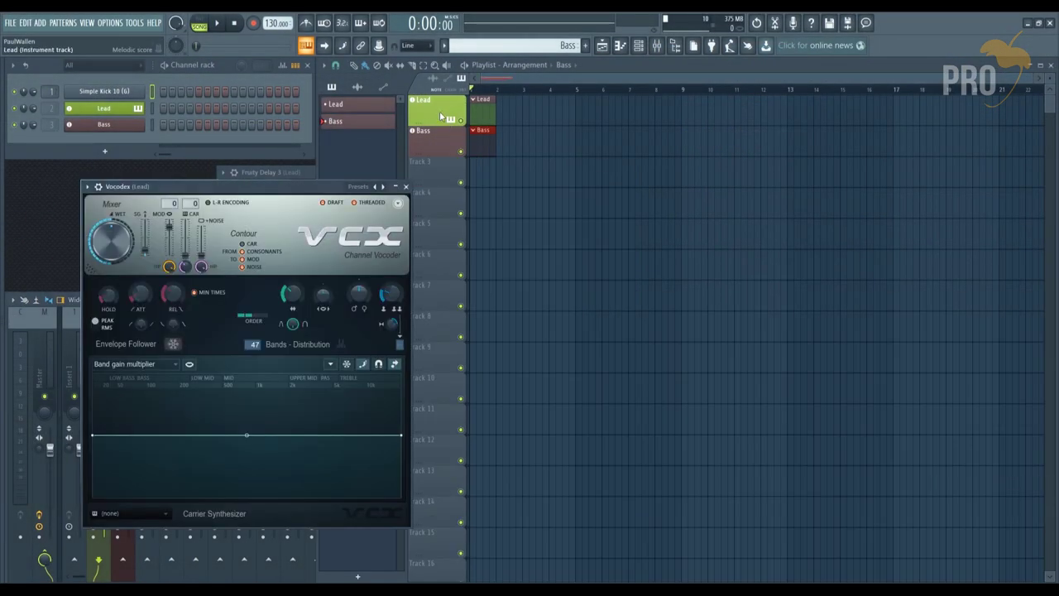
key(F9)
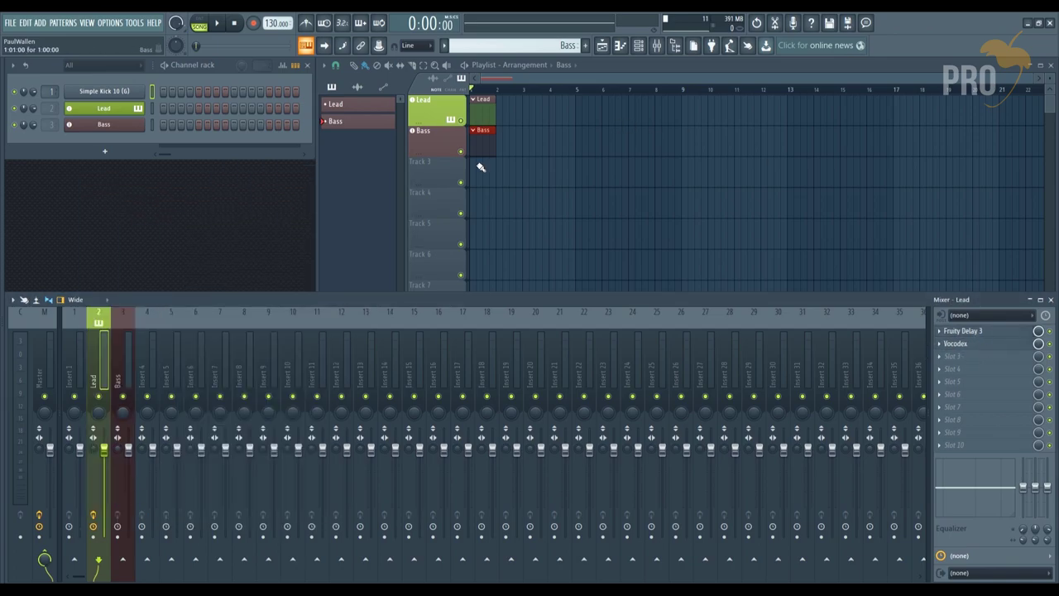
- Shift the Lead mixer track with its effects to insert 4 and back to insert 2
scroll(51, 109, up, 2)
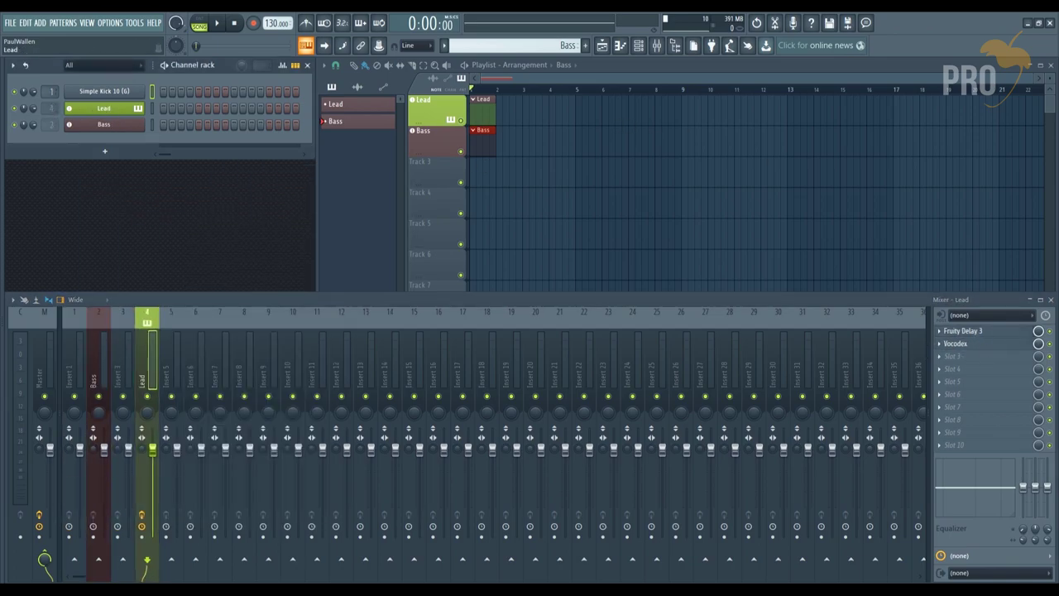
scroll(51, 108, up, 2)
scroll(52, 108, down, 4)
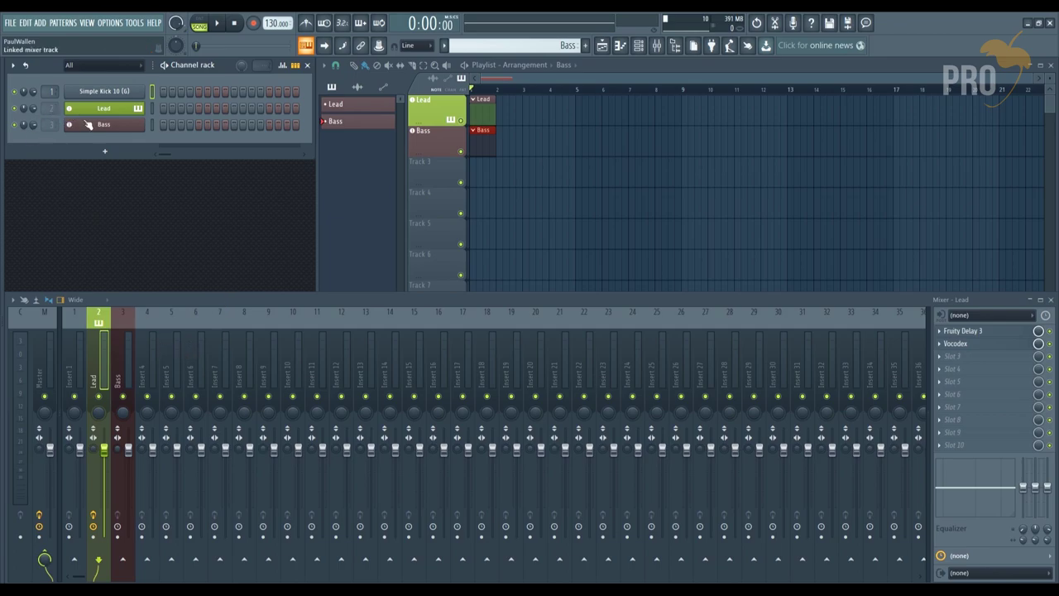
- Open the Lead instrument's plugin window from its playlist track, reposition it and close it
click(437, 111)
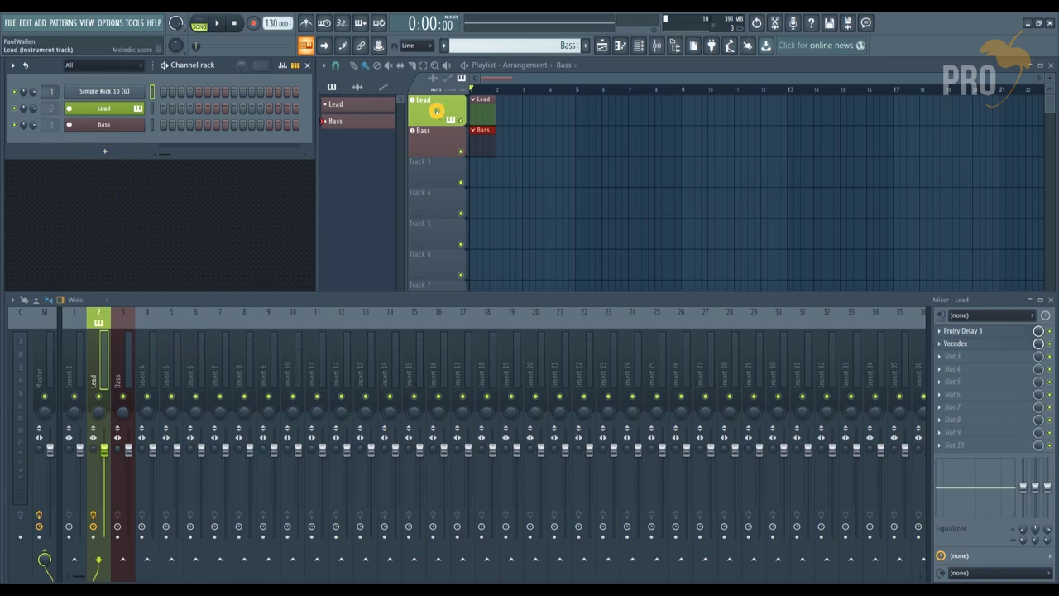
click(437, 110)
drag(732, 158, 373, 158)
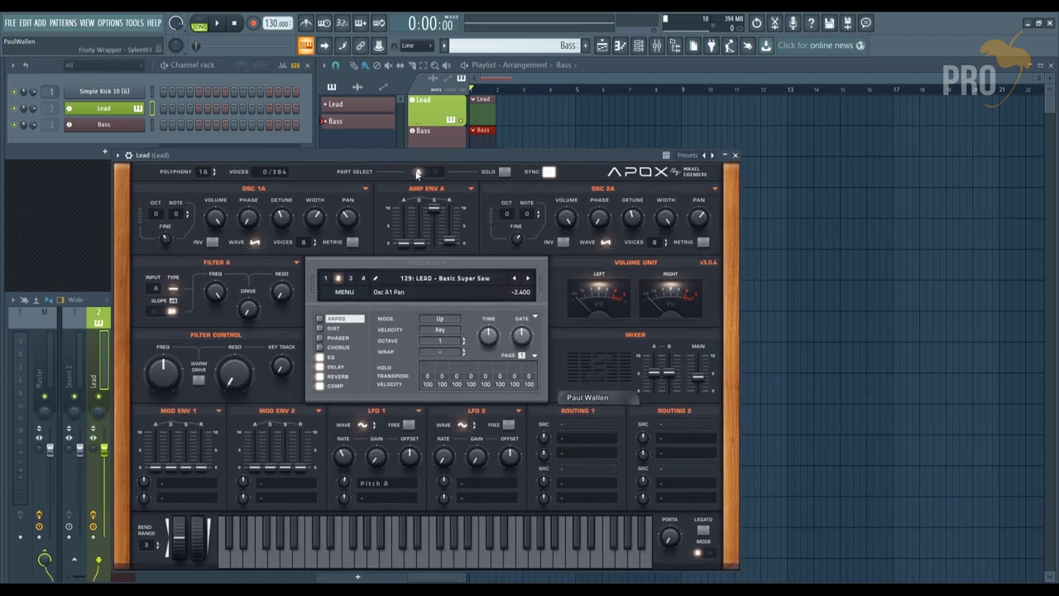
click(735, 155)
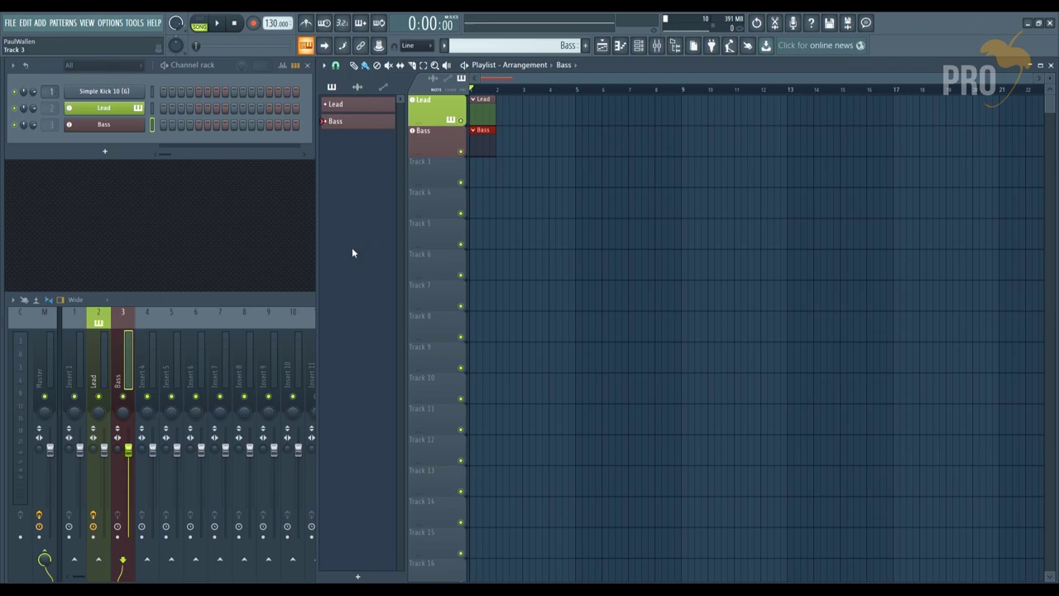
- Examine the track mode options of the Lead playlist track
right_click(440, 97)
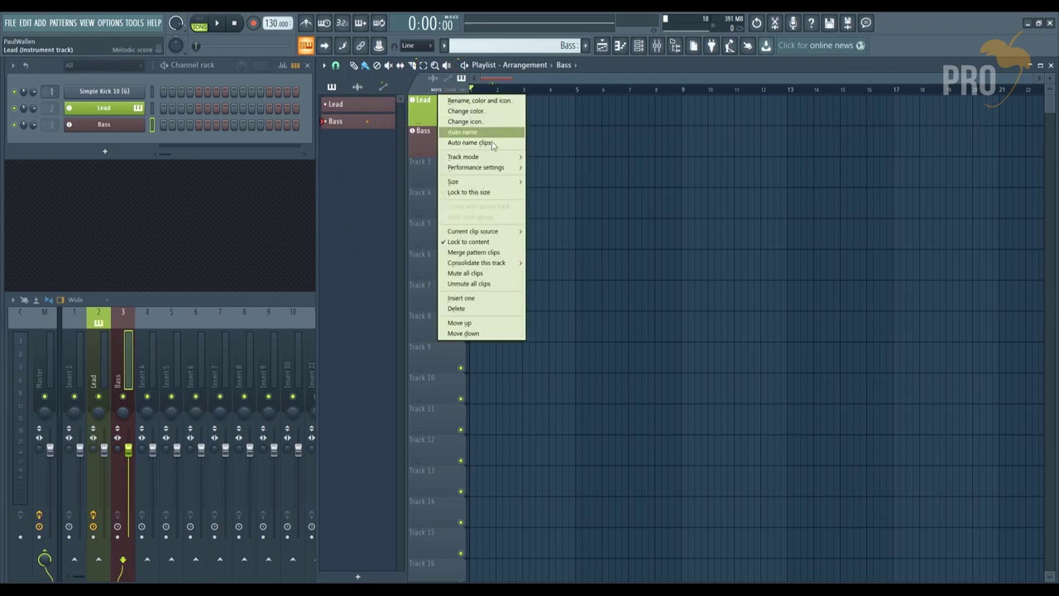
mouse_move(489, 163)
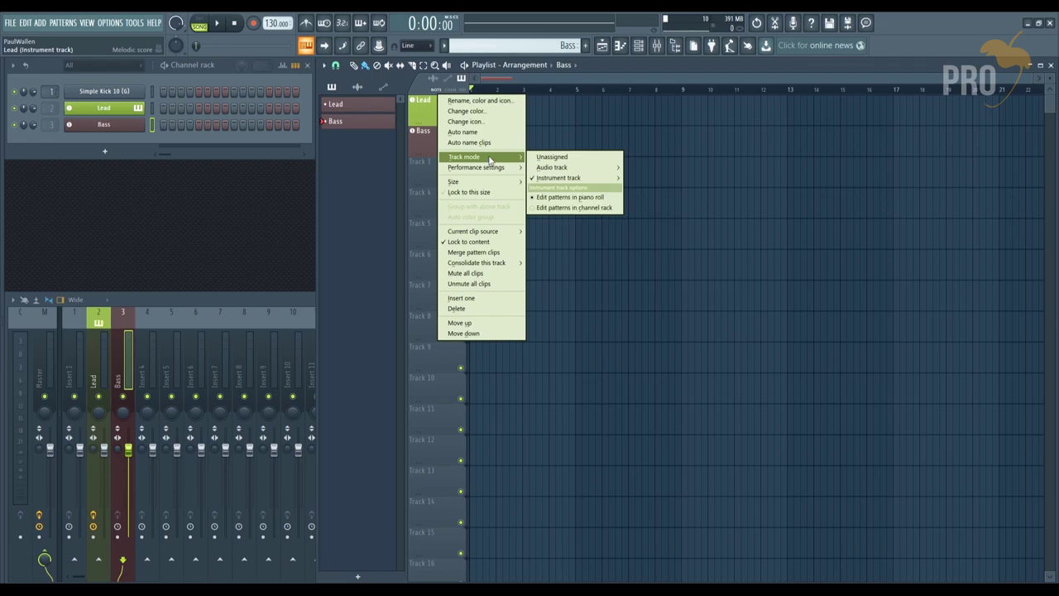
click(552, 157)
key(Return)
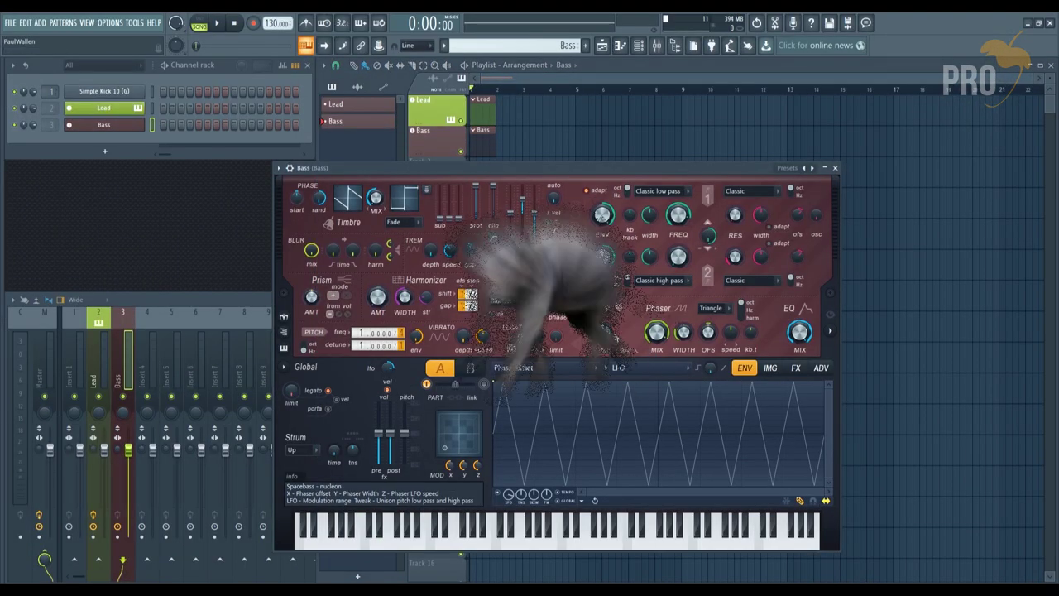
- Create an automation clip for the Bass instrument's pluck decay length
right_click(609, 379)
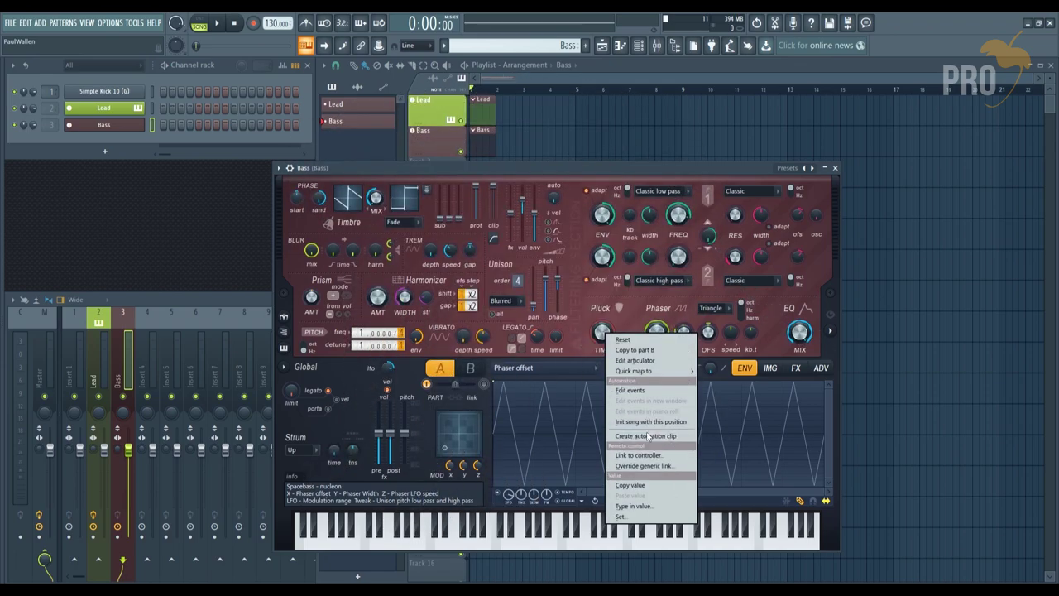
click(645, 436)
click(579, 133)
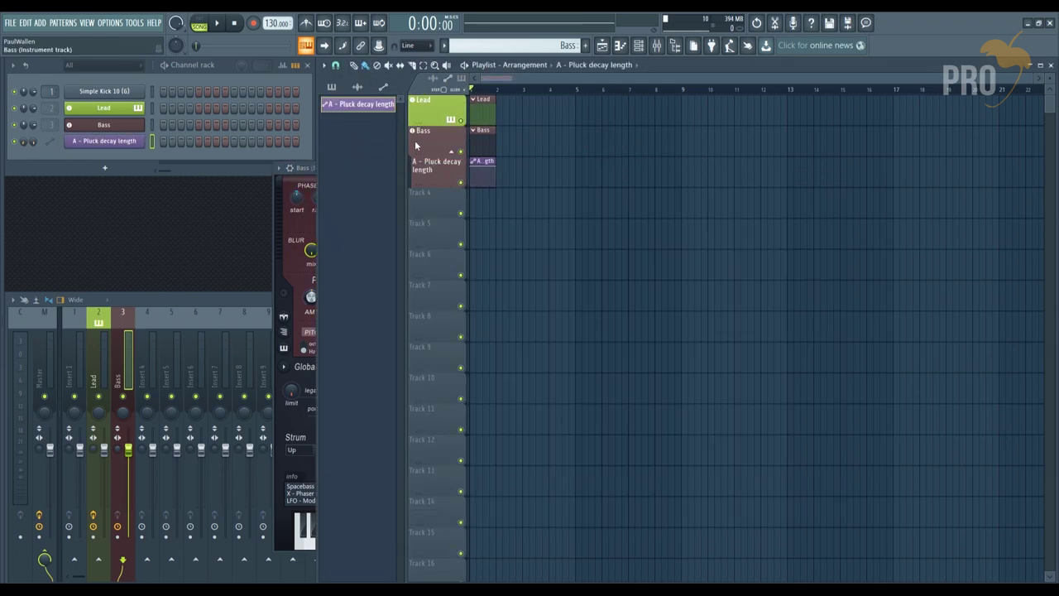
- Create an automation clip for the Lead instrument's filter cutoff and close the plugin window
click(117, 109)
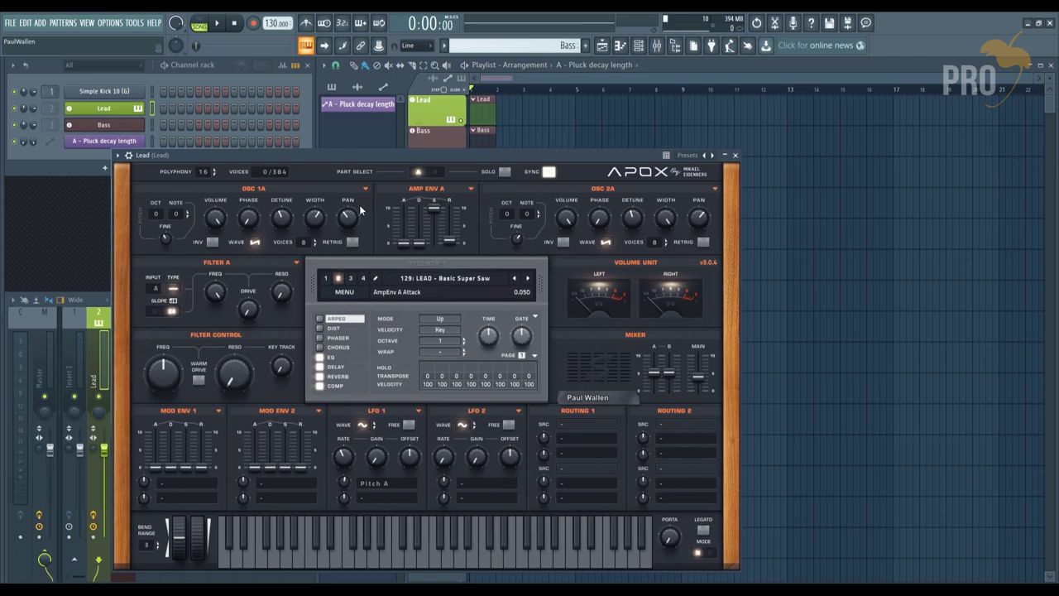
click(382, 46)
click(439, 114)
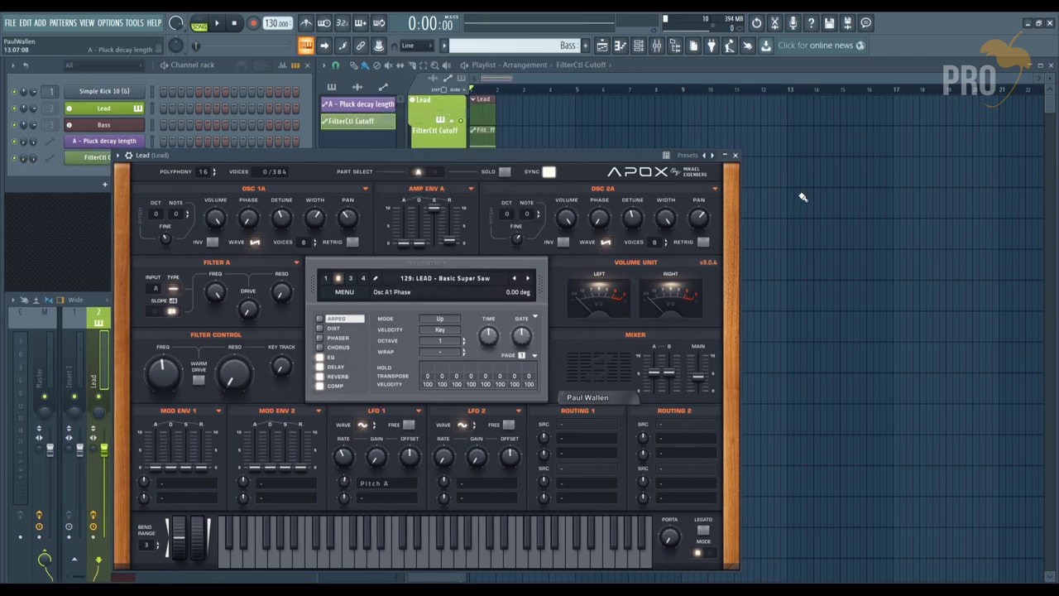
click(260, 161)
click(735, 155)
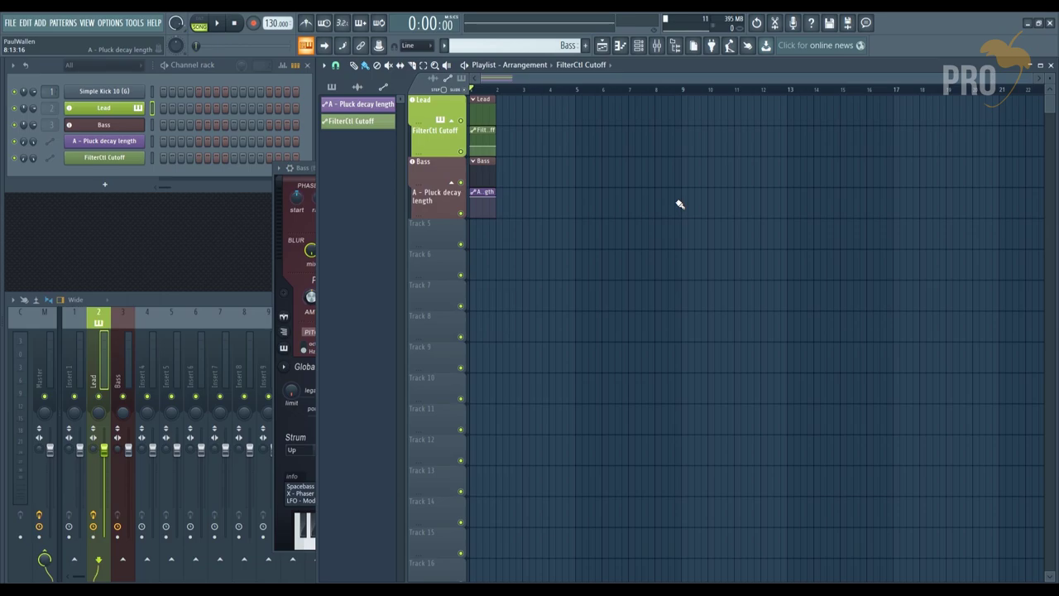
- Delete the Bass playlist track together with its channel and the associated patterns, mixer track and automations
right_click(436, 157)
click(518, 365)
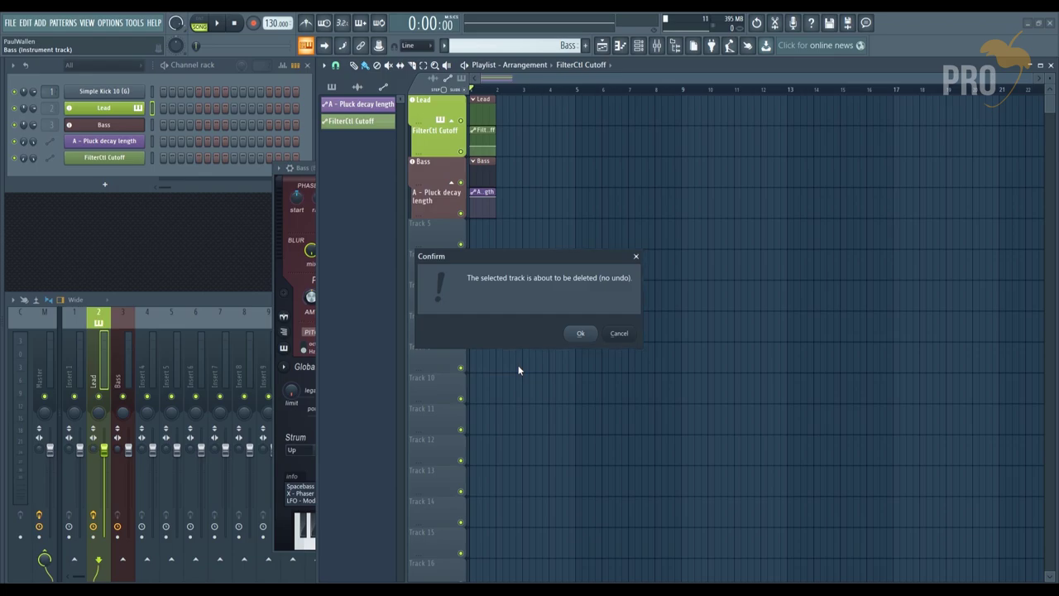
click(581, 332)
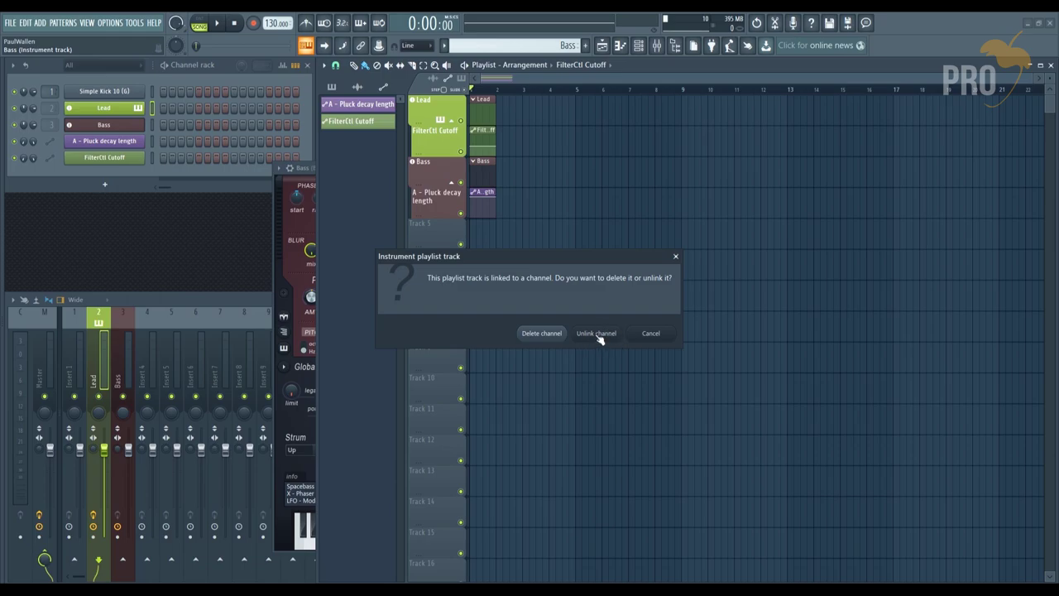
click(554, 335)
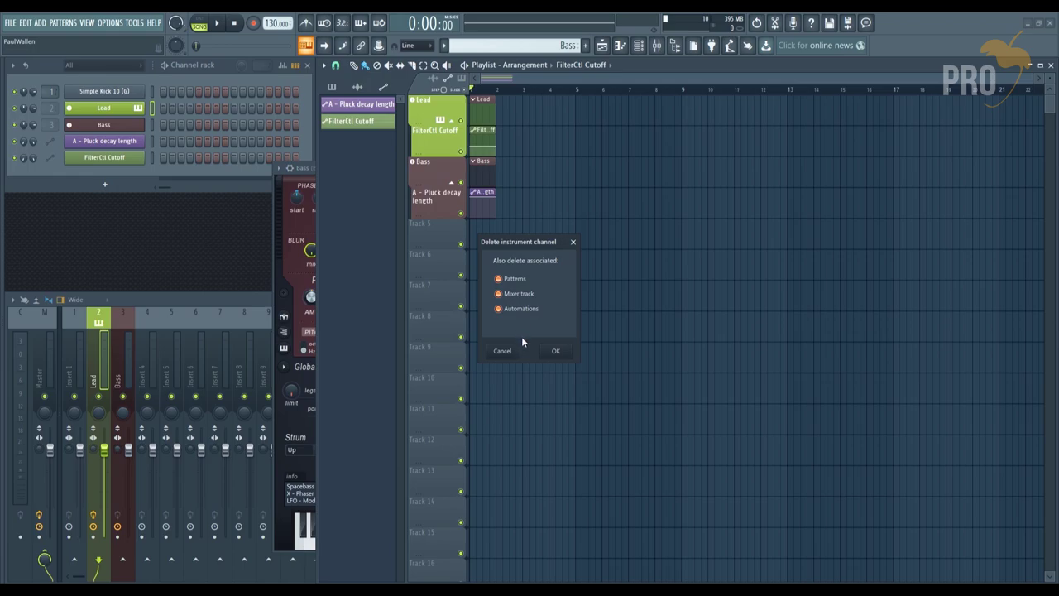
click(555, 351)
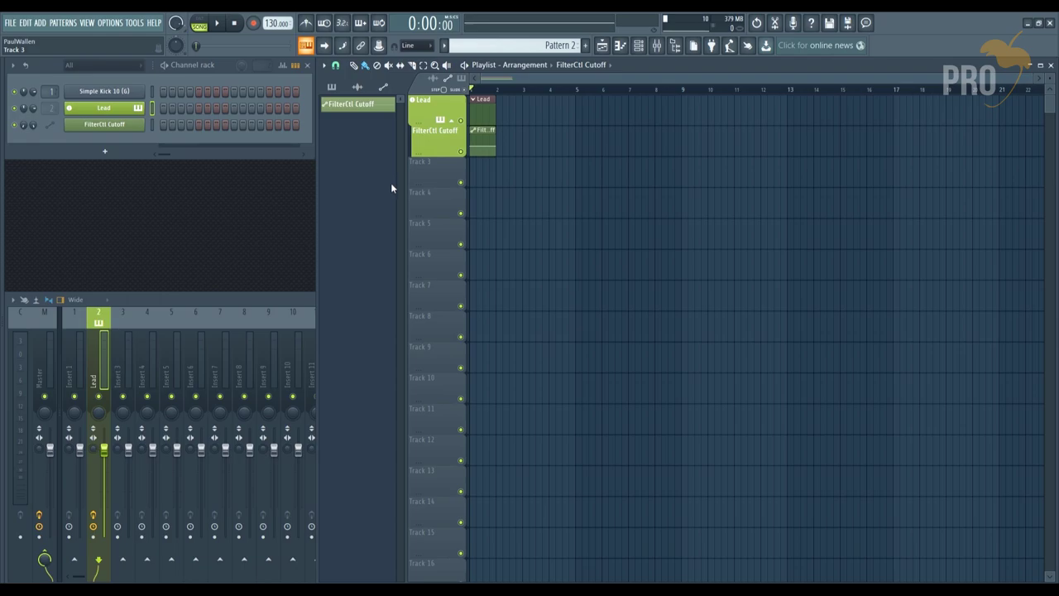
- Make Track 3 an instrument track using Harmor and name it Bass
right_click(435, 181)
mouse_move(494, 220)
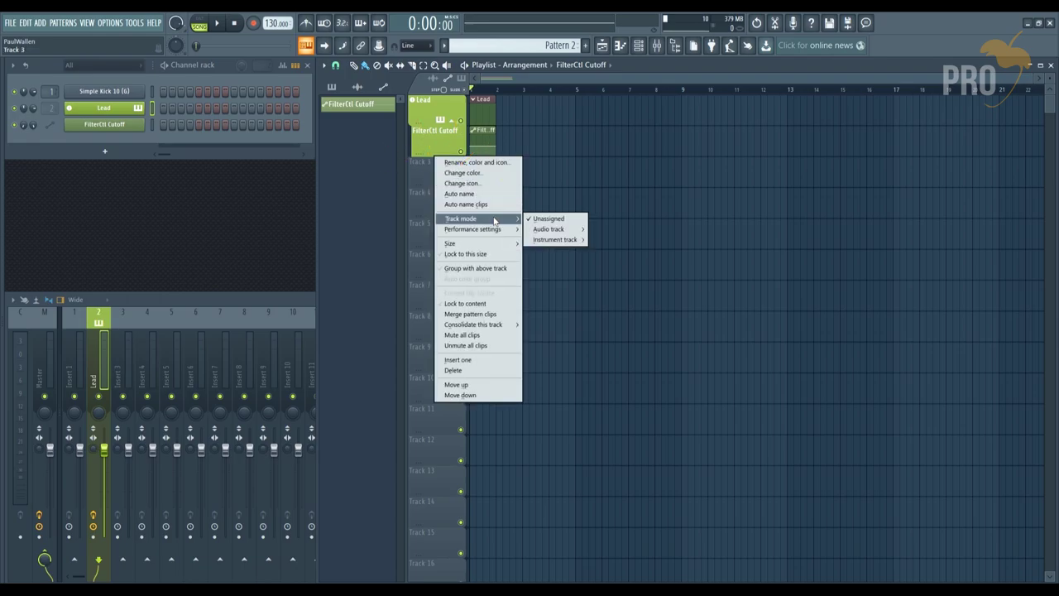
mouse_move(563, 240)
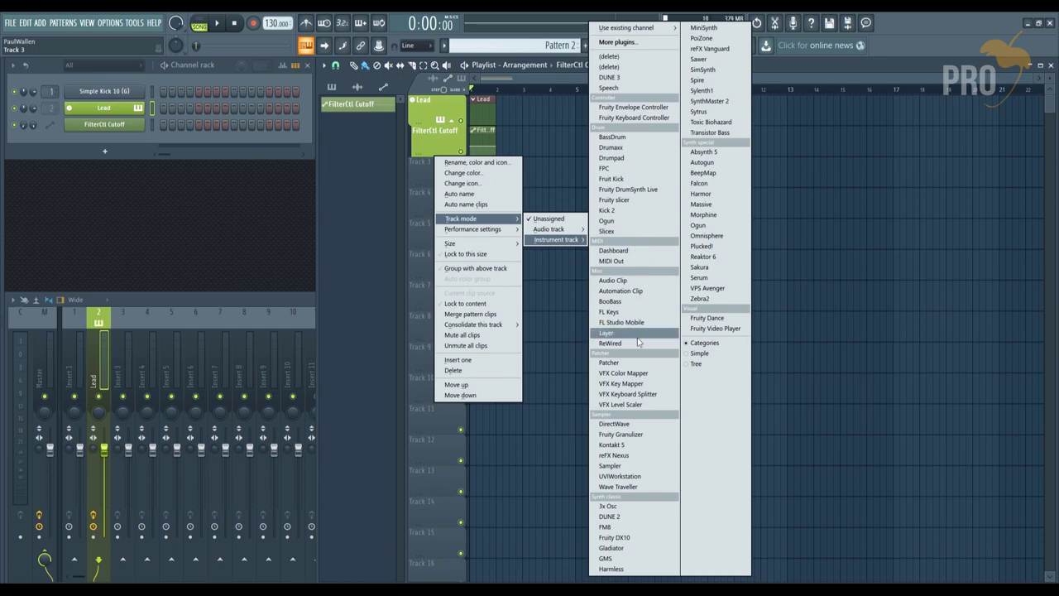
click(691, 194)
text(Pad)
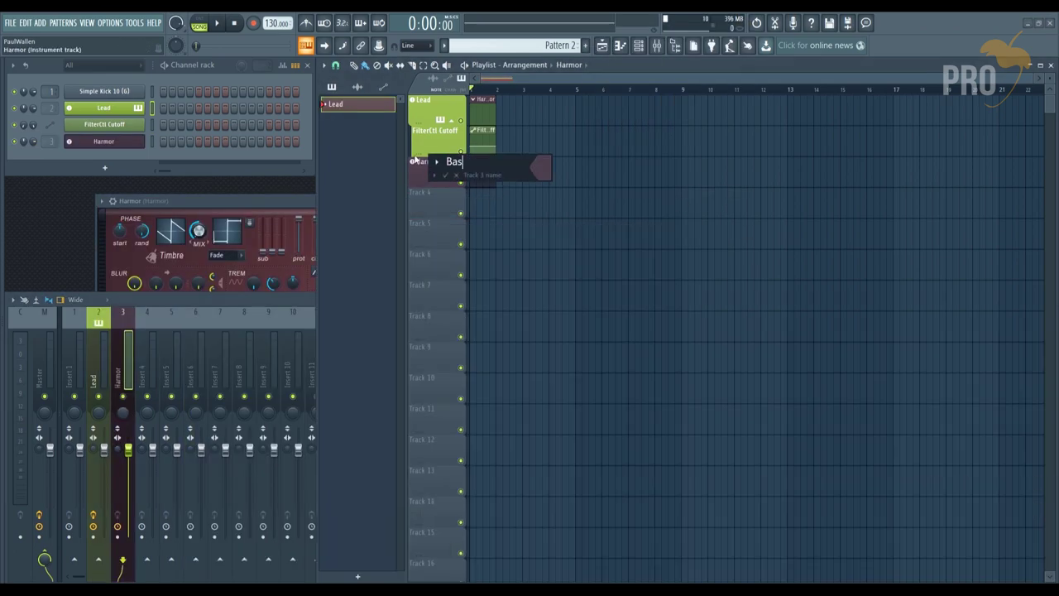
key(Return)
click(290, 201)
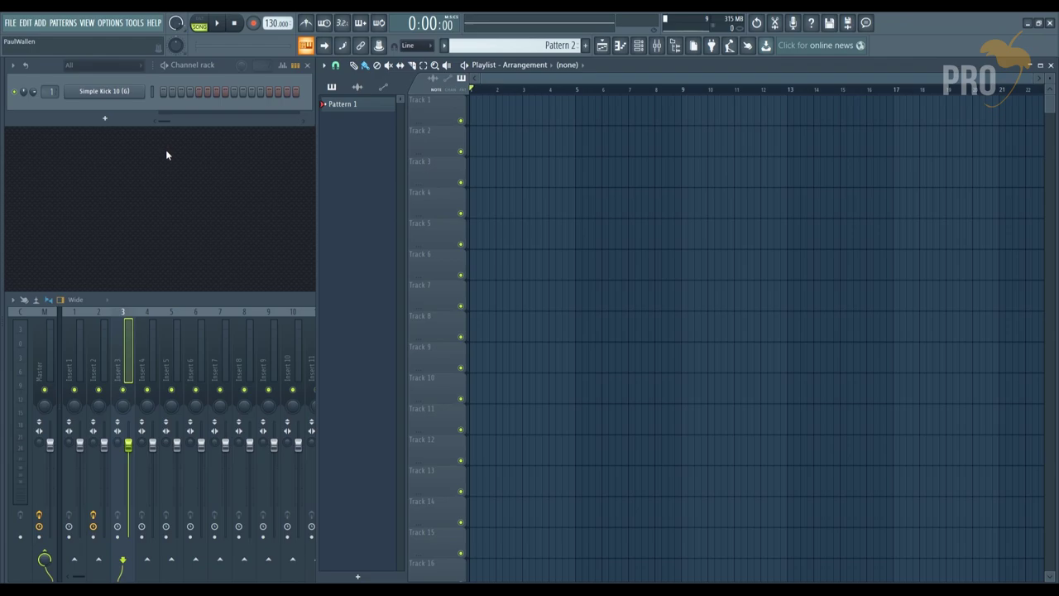
- Show the browser and add the Simple Kick 10 (G) sample to Track 1 as an audio clip
key(alt+F8)
drag(71, 294, 586, 117)
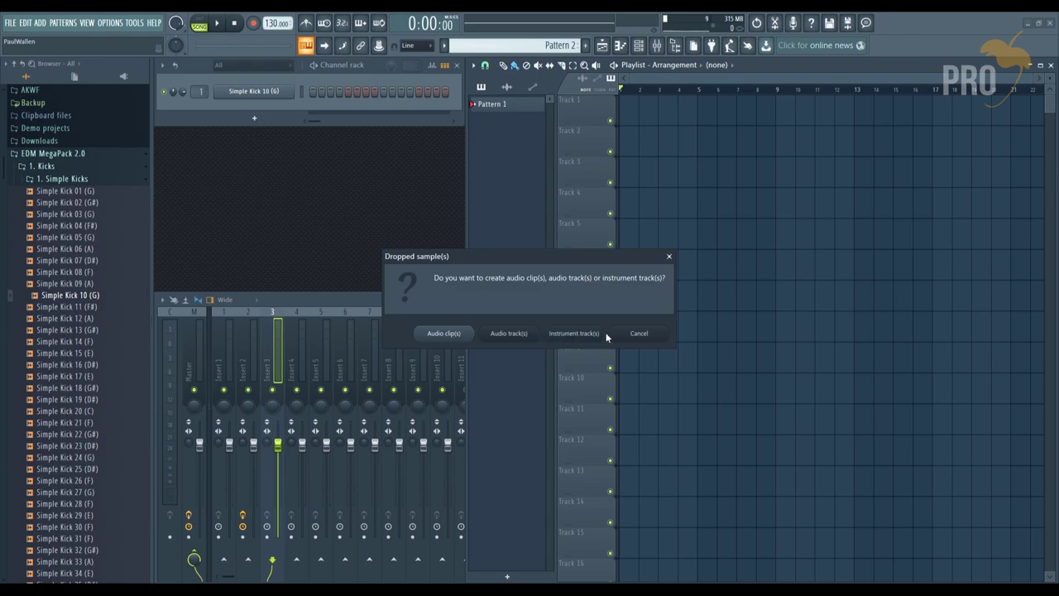
click(462, 335)
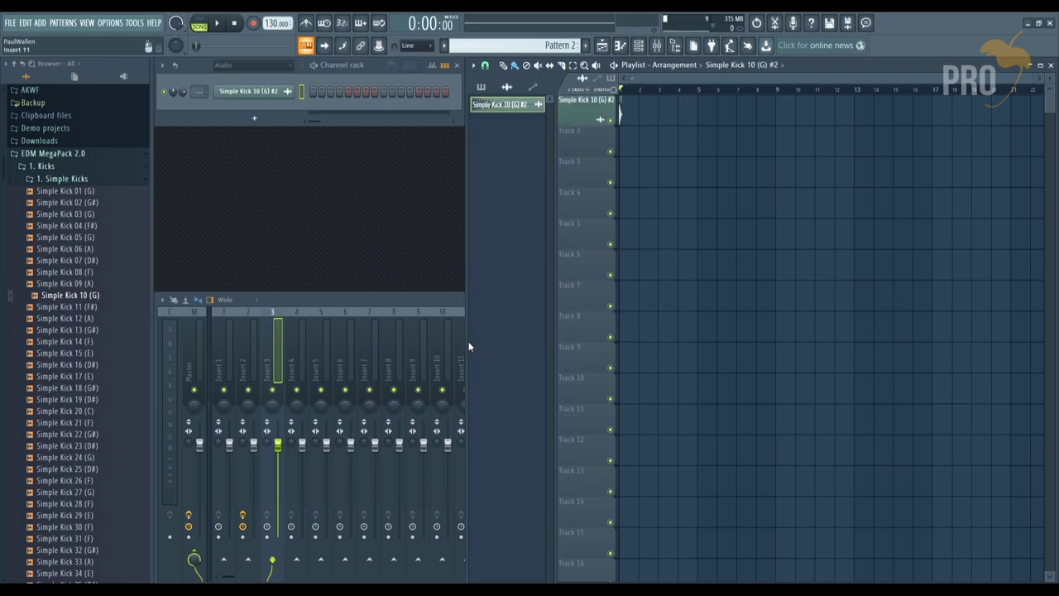
- Show all channels in the Channel rack and compare the settings of the original Simple Kick 10 (G) sampler and its audio clip channel
click(265, 70)
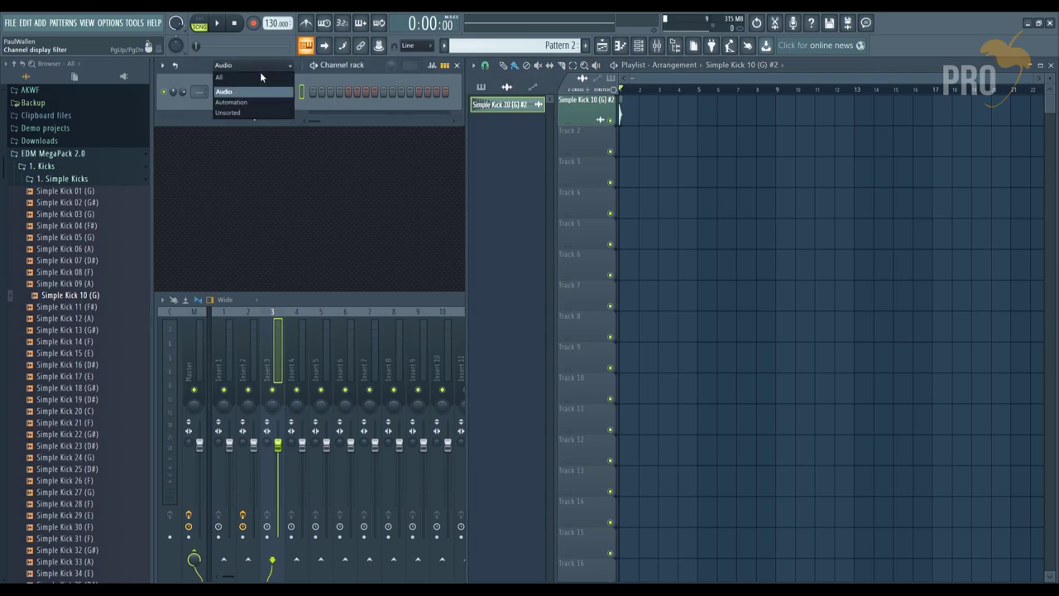
click(248, 67)
click(265, 107)
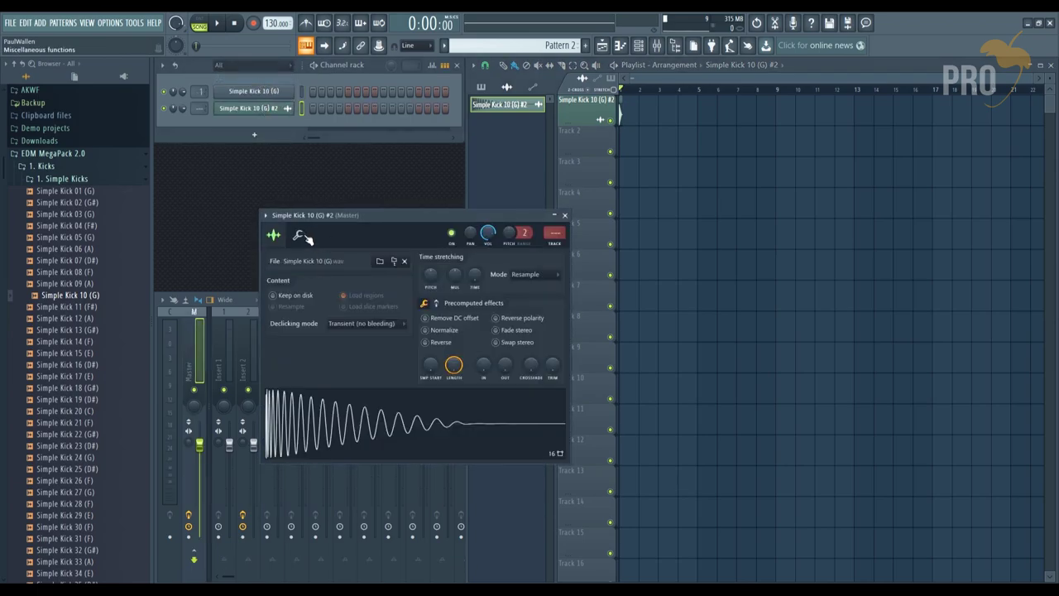
click(255, 91)
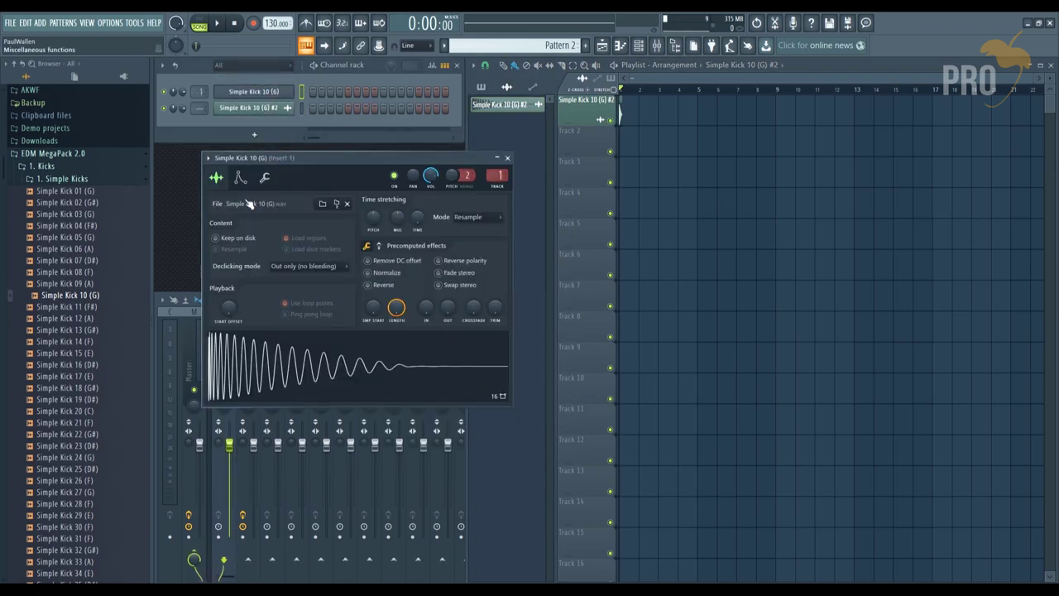
click(253, 107)
click(274, 236)
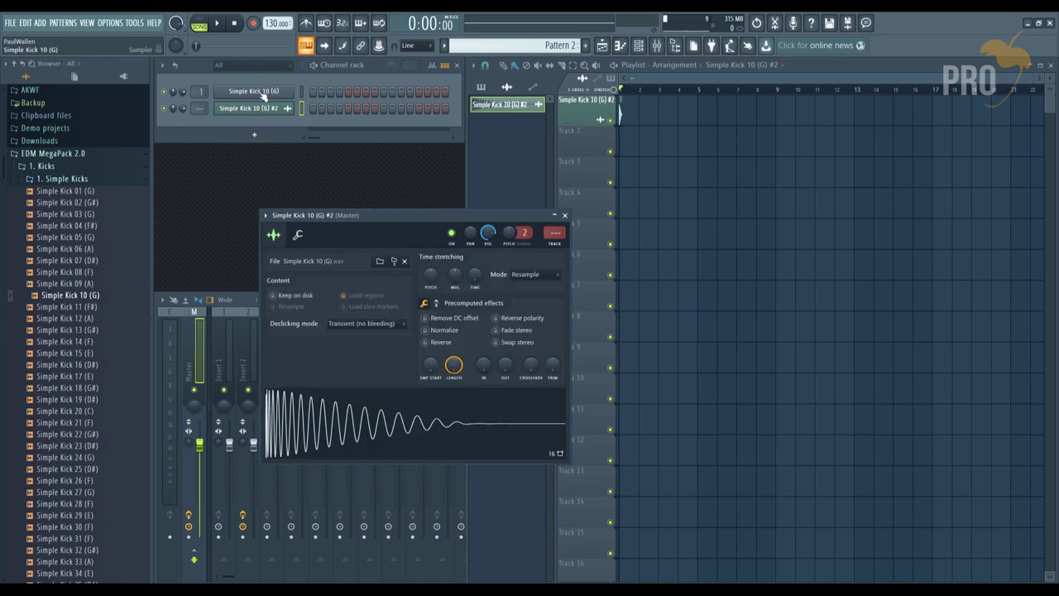
click(255, 91)
click(500, 161)
- Delete the Simple Kick audio clip's playlist track and its channel
right_click(590, 97)
click(623, 308)
right_click(265, 107)
click(331, 158)
click(582, 333)
- Add the Simple Kick 10 (G) sample to Track 1 as an audio track and close its channel window
drag(70, 295, 587, 108)
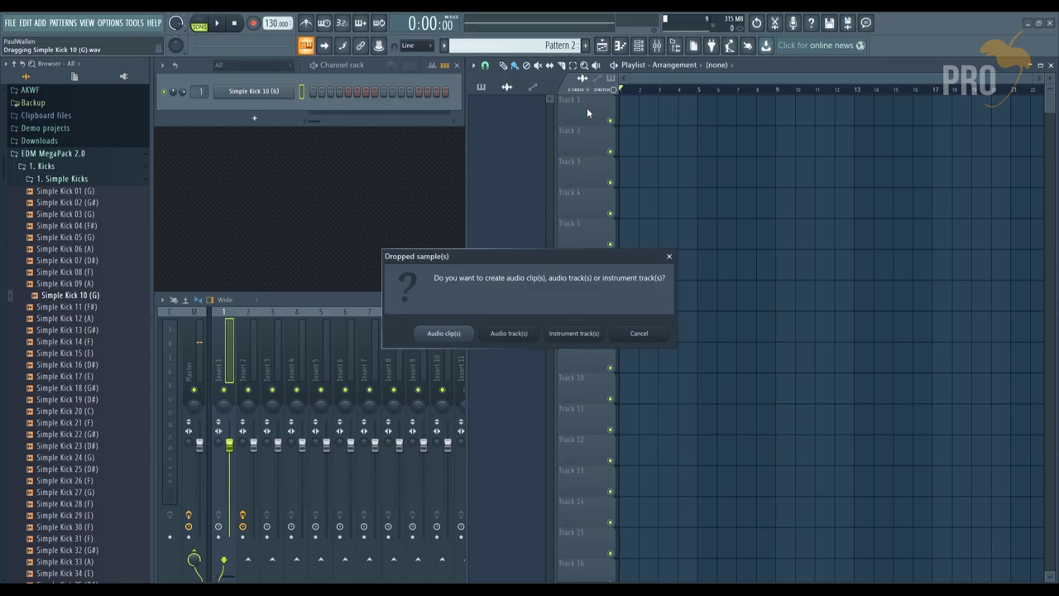
click(509, 334)
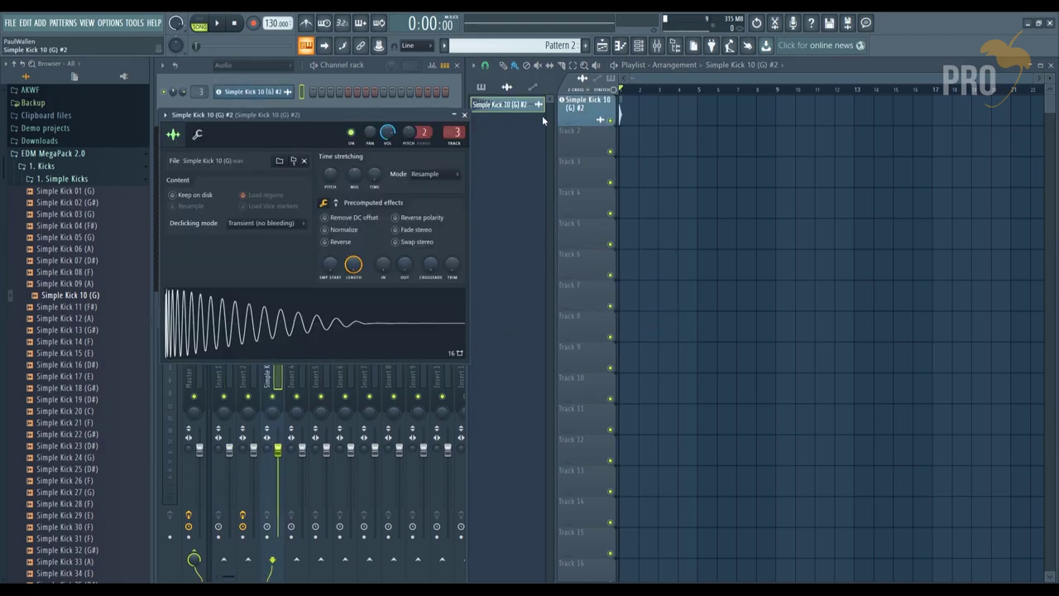
click(465, 114)
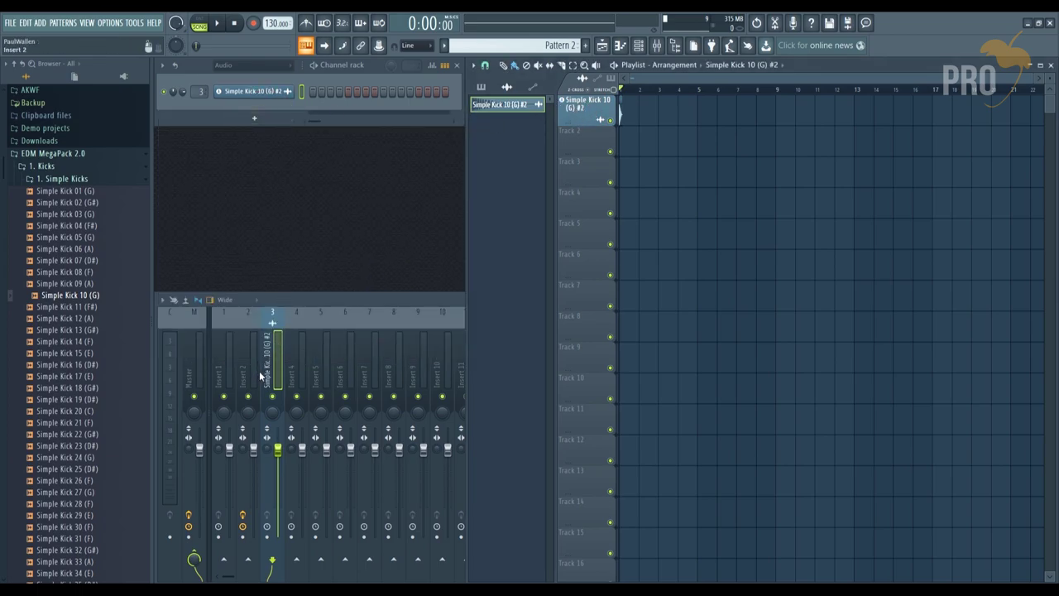
- Delete the Simple Kick audio track from the playlist along with its linked channel
right_click(582, 99)
click(619, 309)
click(577, 334)
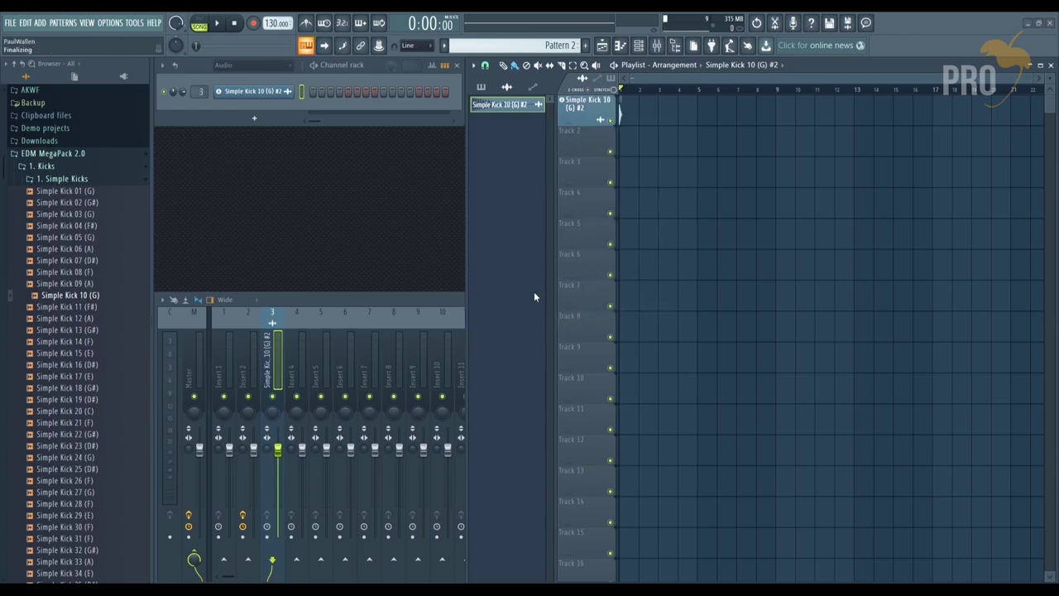
click(585, 338)
- Add the Simple Kick 10 (G) sample to Track 1 as an instrument track
drag(122, 296, 170, 250)
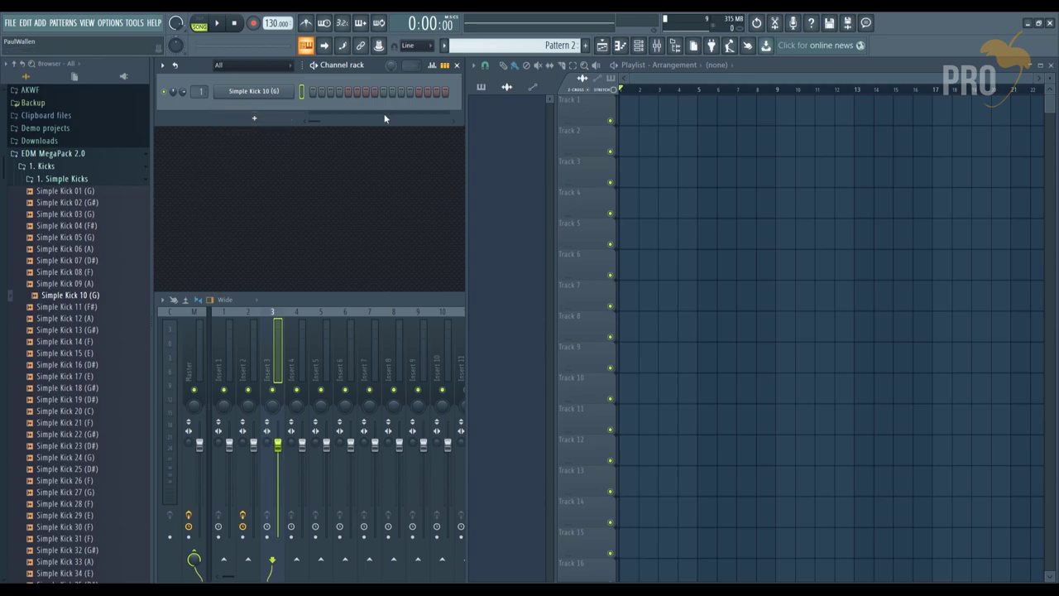
drag(83, 296, 579, 109)
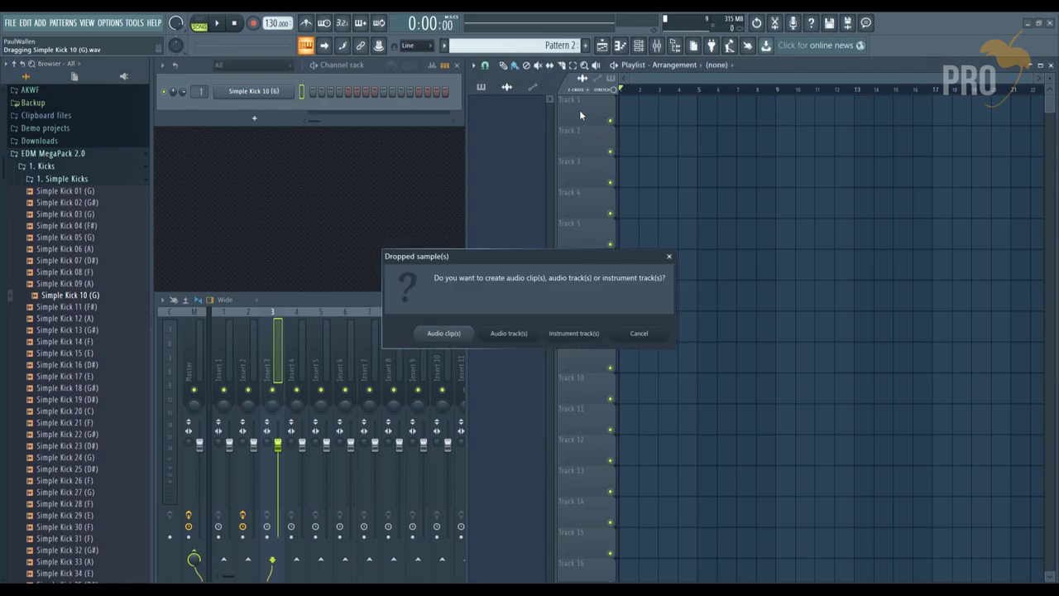
click(575, 334)
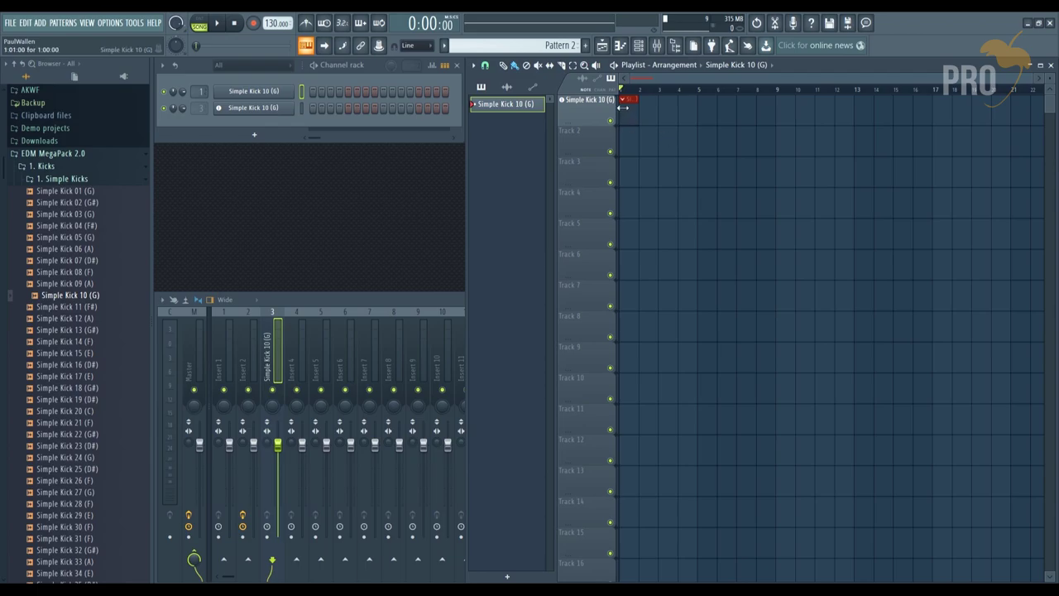
- Examine the sample, envelope and miscellaneous settings of the new Simple Kick instrument channel, and close its window
click(258, 93)
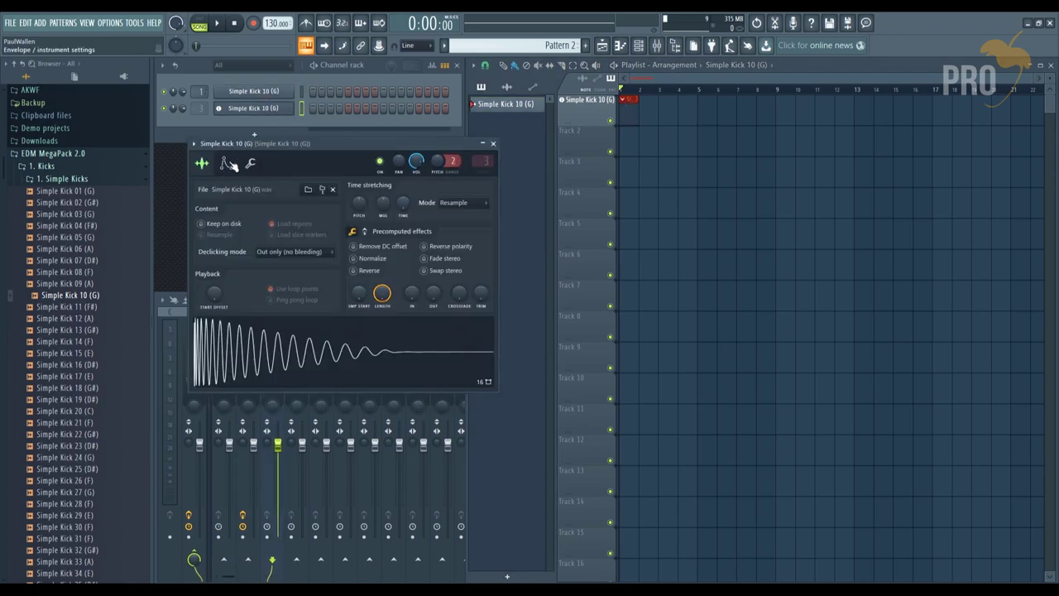
click(230, 166)
click(251, 163)
click(493, 143)
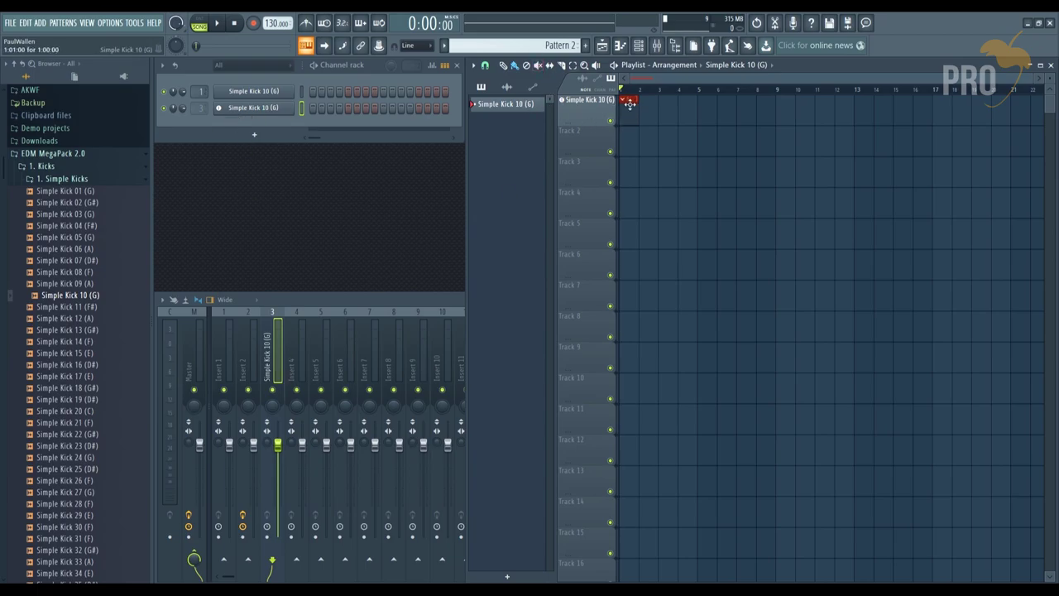
- Undo the instrument track creation and add Simple Kick 10 (G) to Track 1 as an audio track instead
key(ctrl+z)
drag(69, 294, 575, 112)
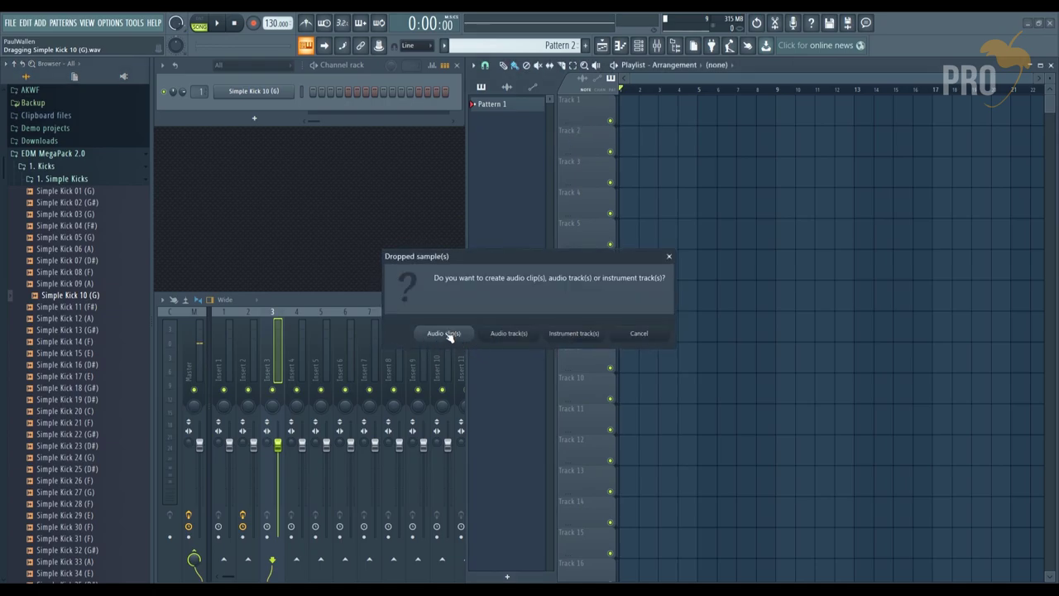
click(514, 335)
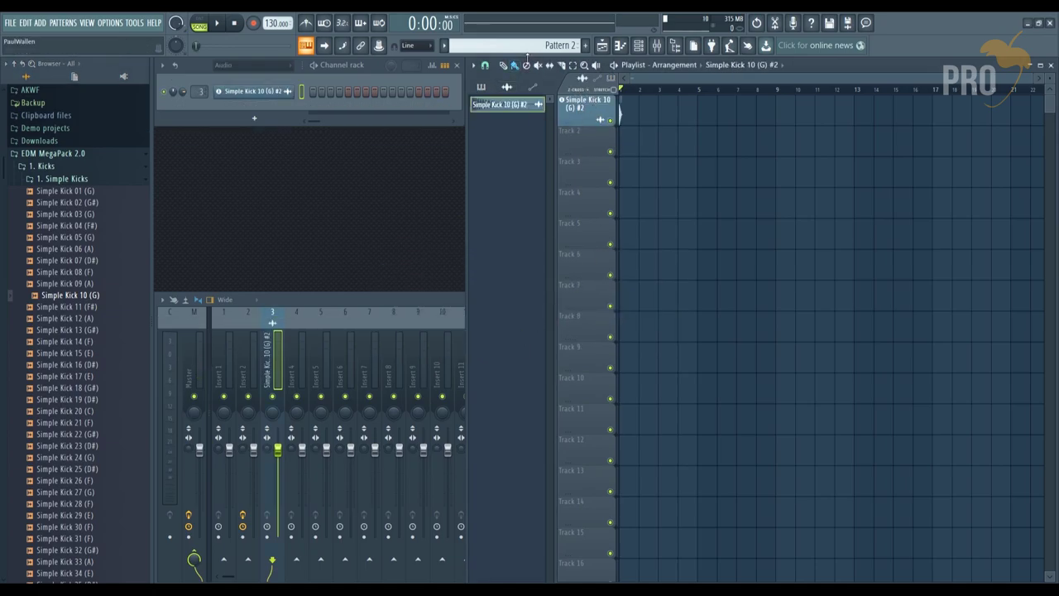
- Examine the playlist's editing options for dropping audio on track headers
click(475, 66)
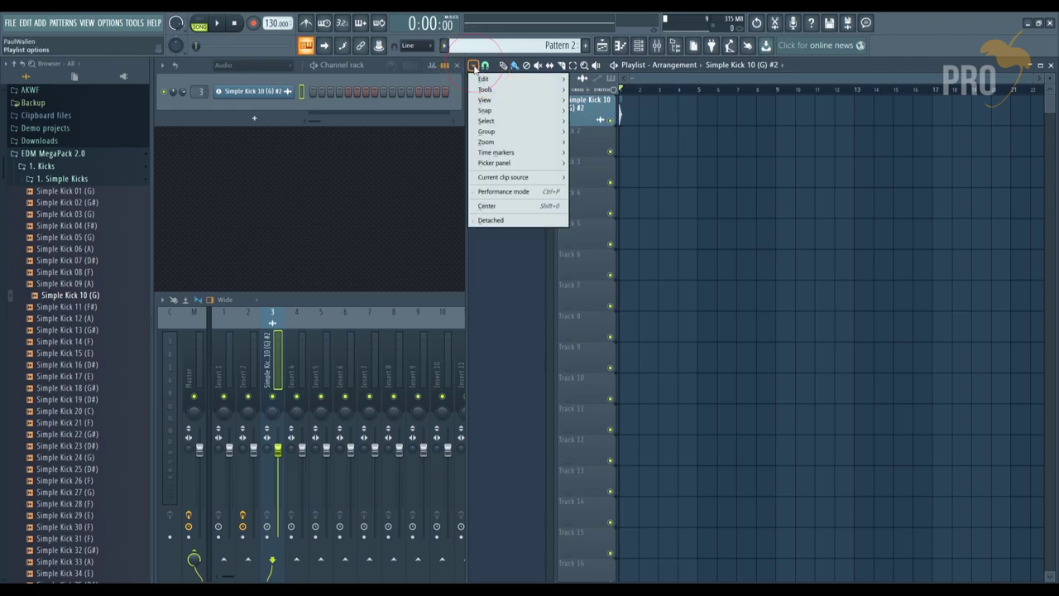
mouse_move(489, 79)
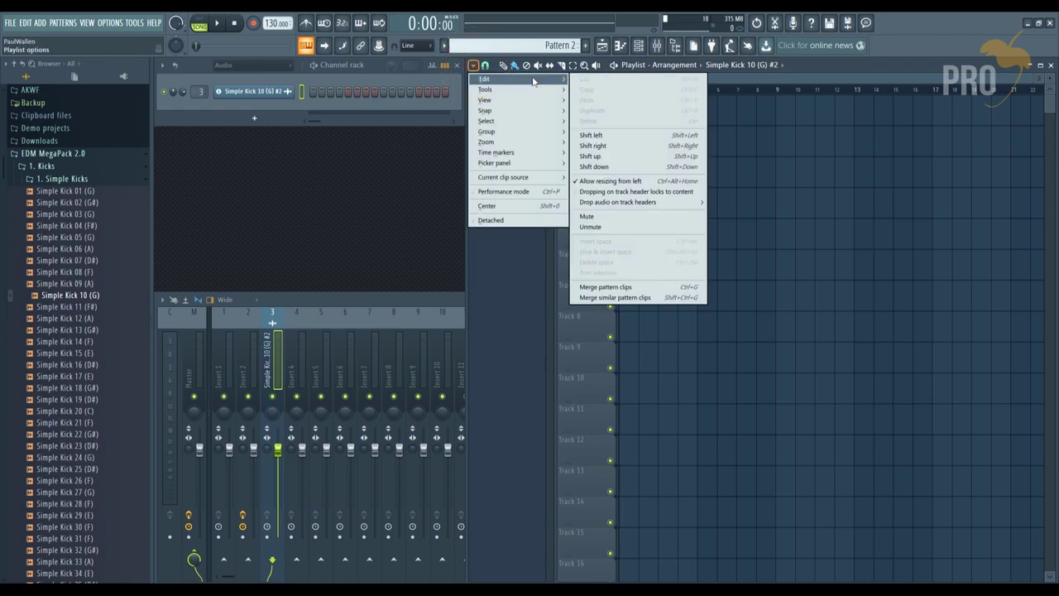
mouse_move(675, 205)
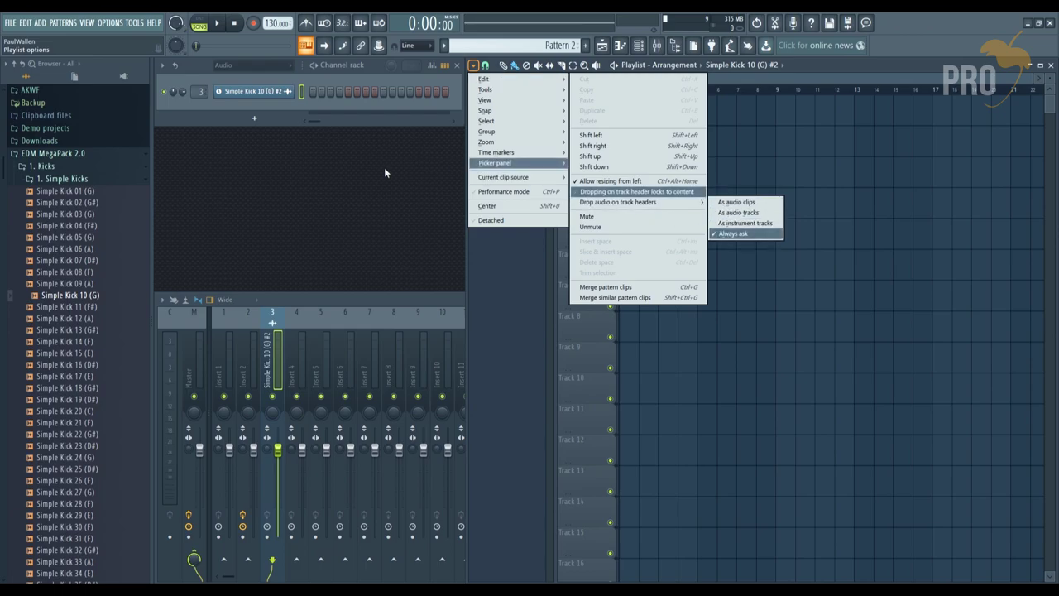
click(494, 162)
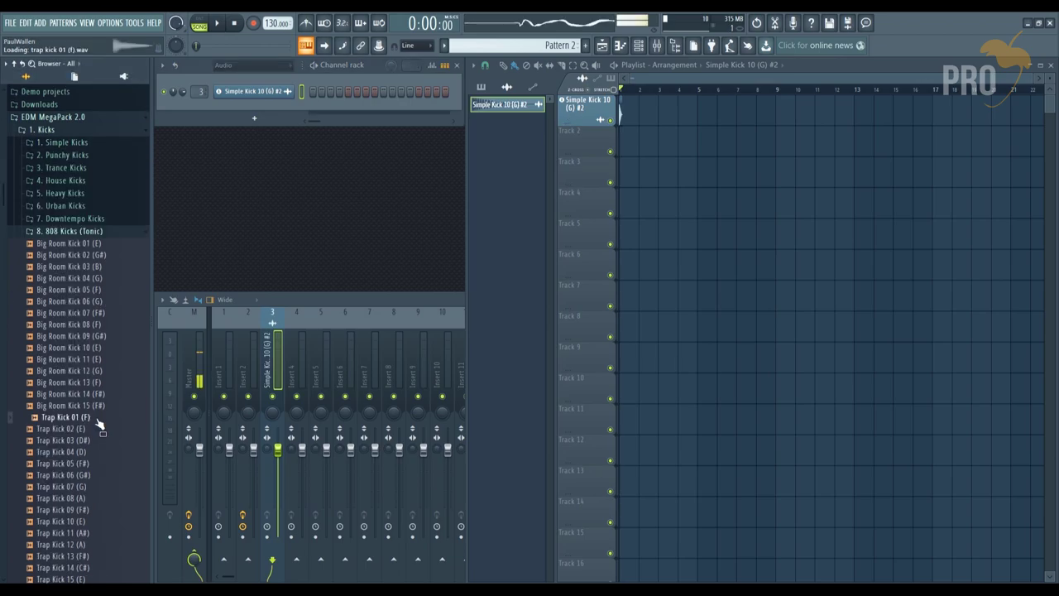
- Add the Trap Kick 02 (E) sample to Track 2 as an audio track
drag(96, 429, 588, 139)
click(513, 336)
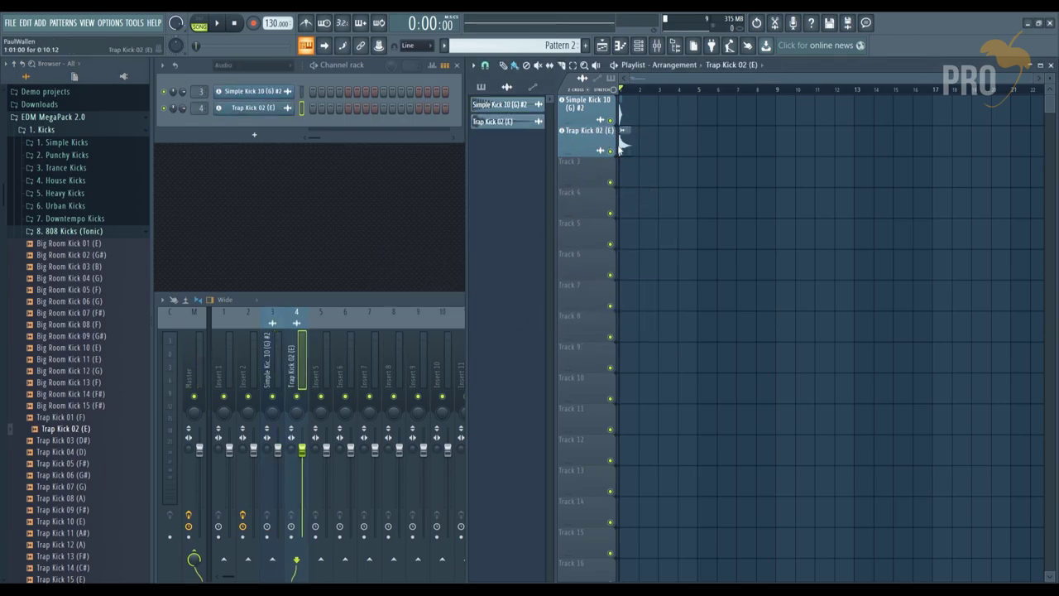
- Repeat the Simple Kick clip to four hits across bar 1 and place a Trap Kick 02 (E) clip at bar 2 on the Simple Kick track
scroll(630, 115, up, 5)
drag(631, 115, 702, 113)
click(713, 139)
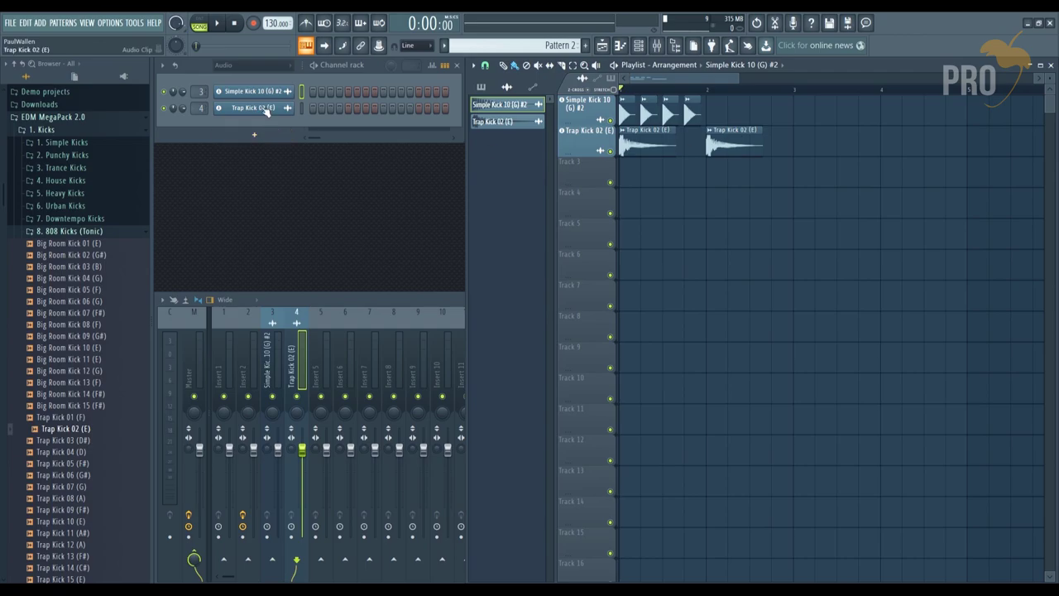
drag(643, 146, 732, 119)
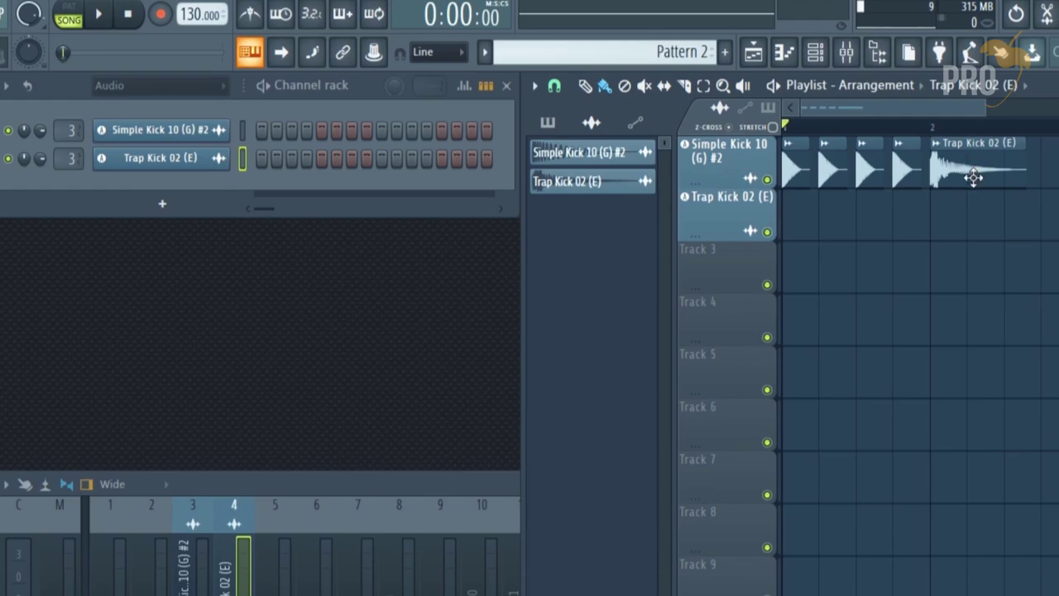
- Move the Trap Kick 02 (E) clip back and forth between the Trap Kick and Simple Kick tracks at bar 2
drag(973, 177, 973, 216)
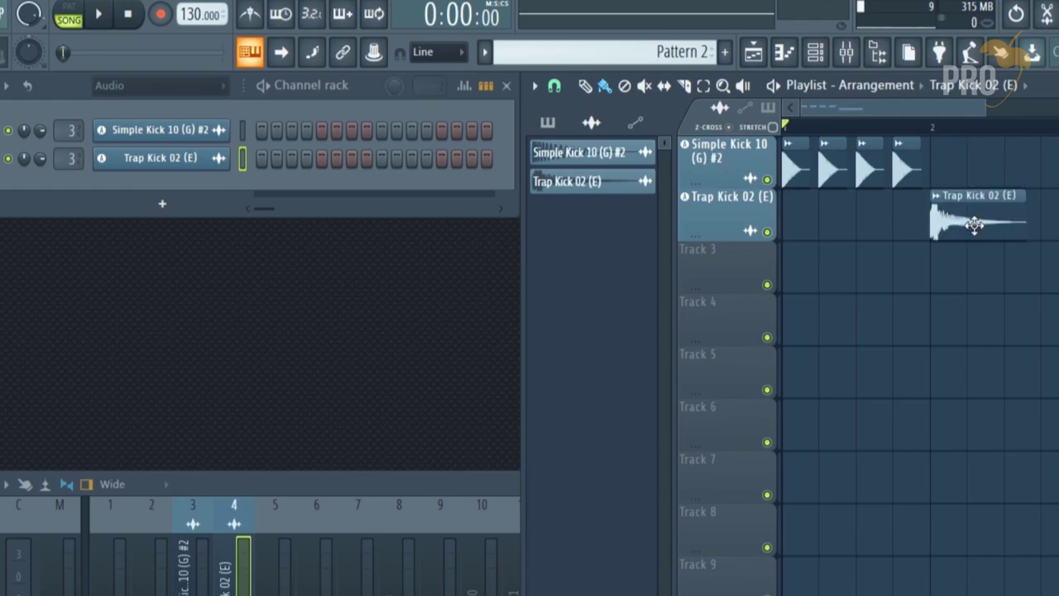
drag(977, 170, 976, 147)
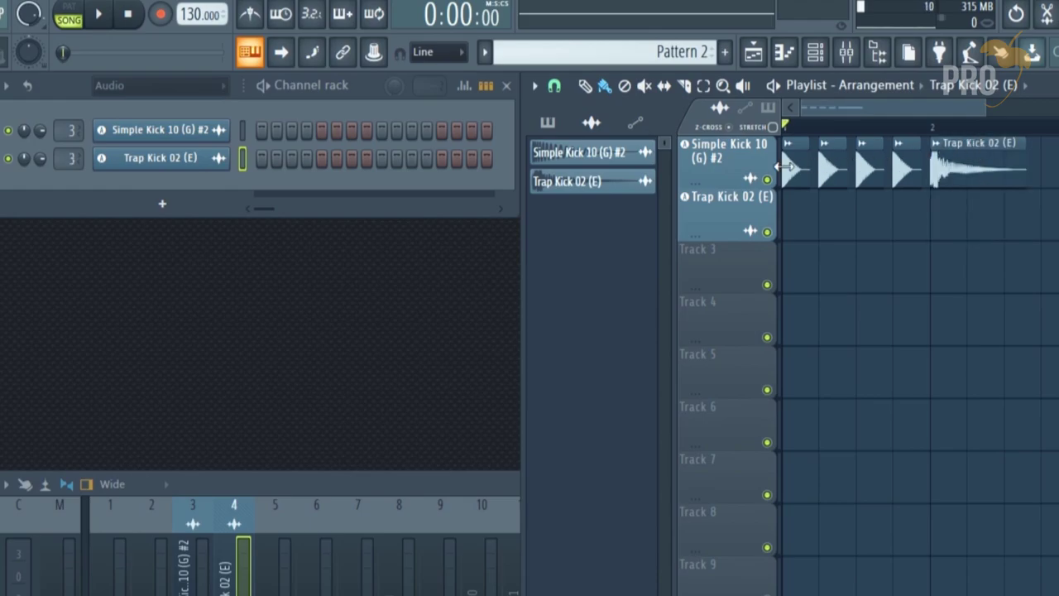
drag(968, 172, 971, 149)
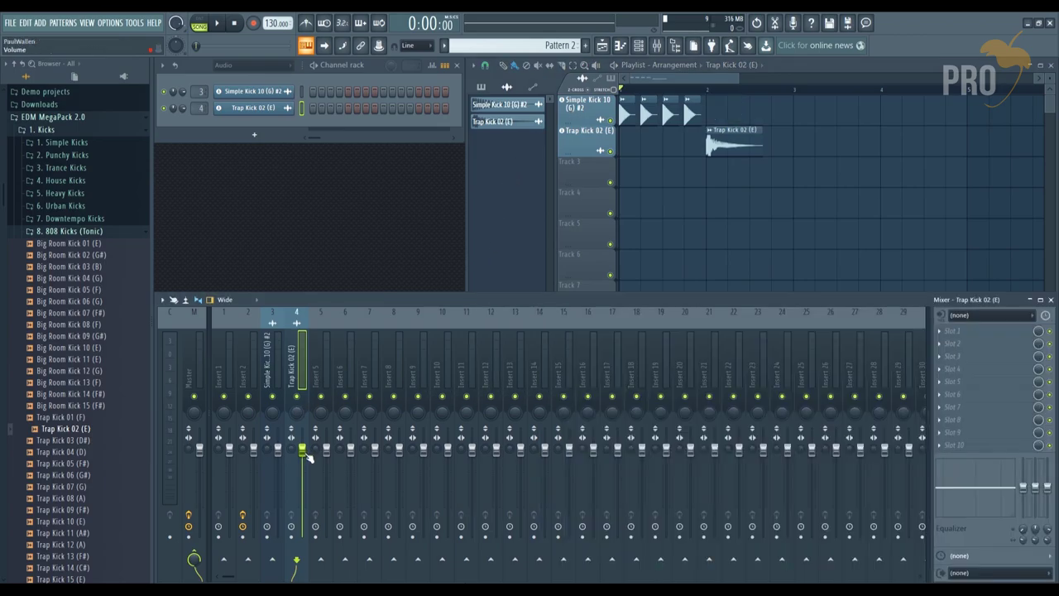
- Create an automation clip for the volume of the Trap Kick 02 (E) mixer track
right_click(303, 453)
click(354, 489)
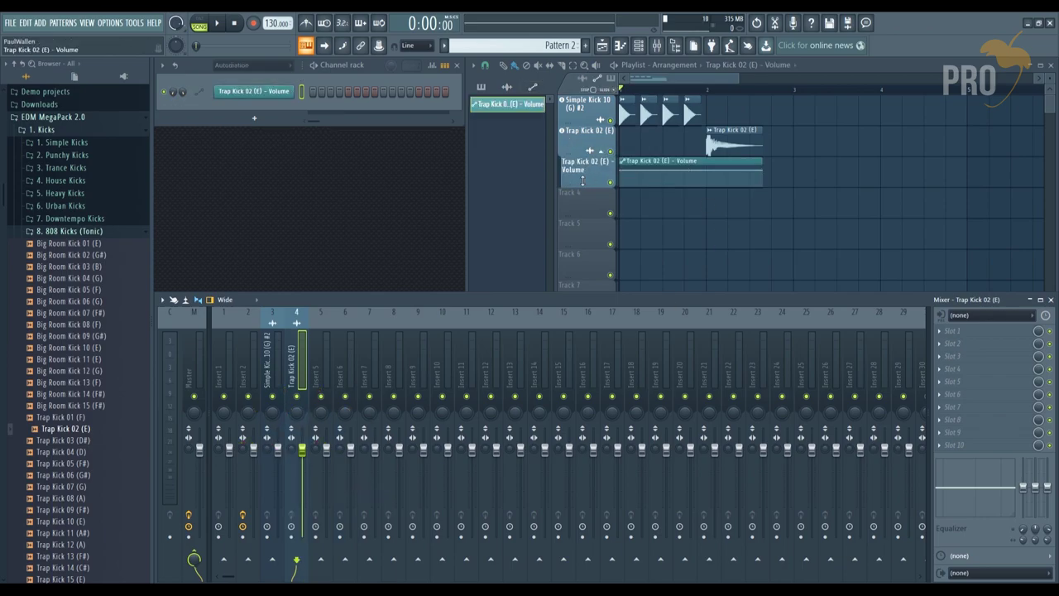
key(ctrl+z)
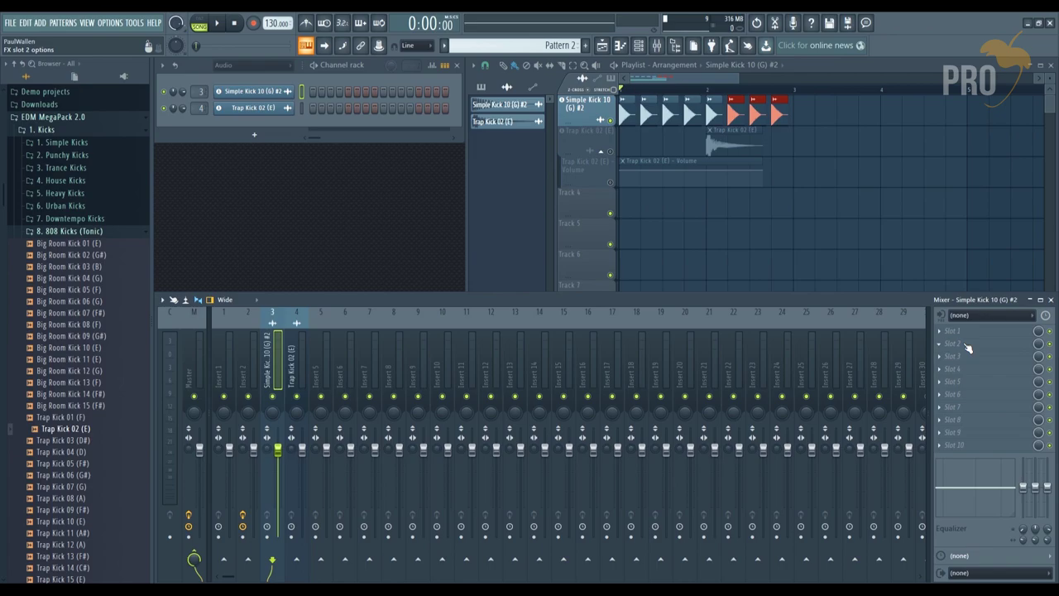
- Load Fruity Filter on the Simple Kick 10 (G) #2 mixer track and create an automation clip for its cutoff frequency
click(965, 344)
click(687, 345)
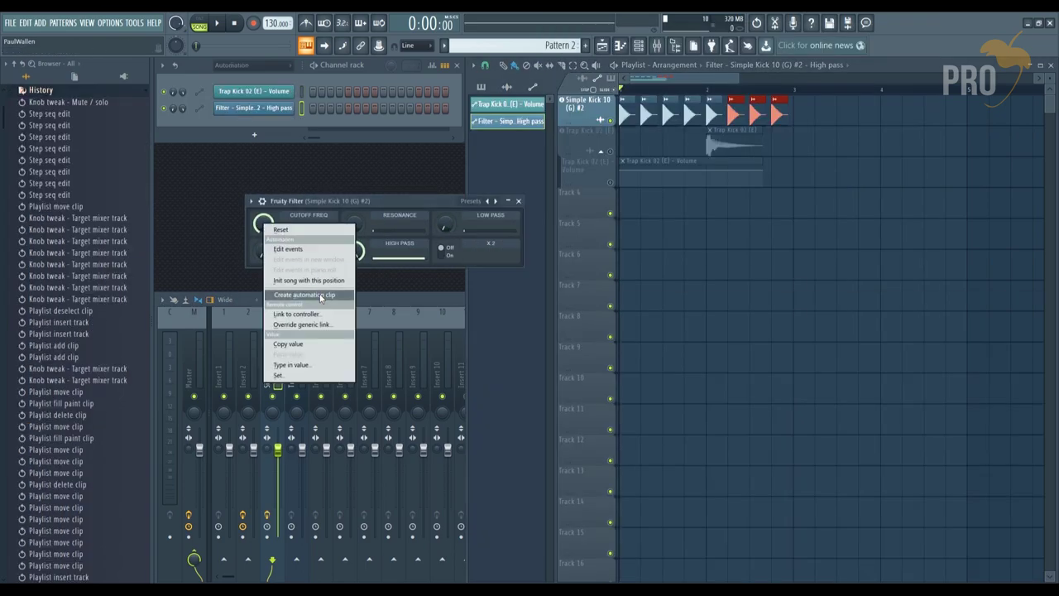
click(321, 297)
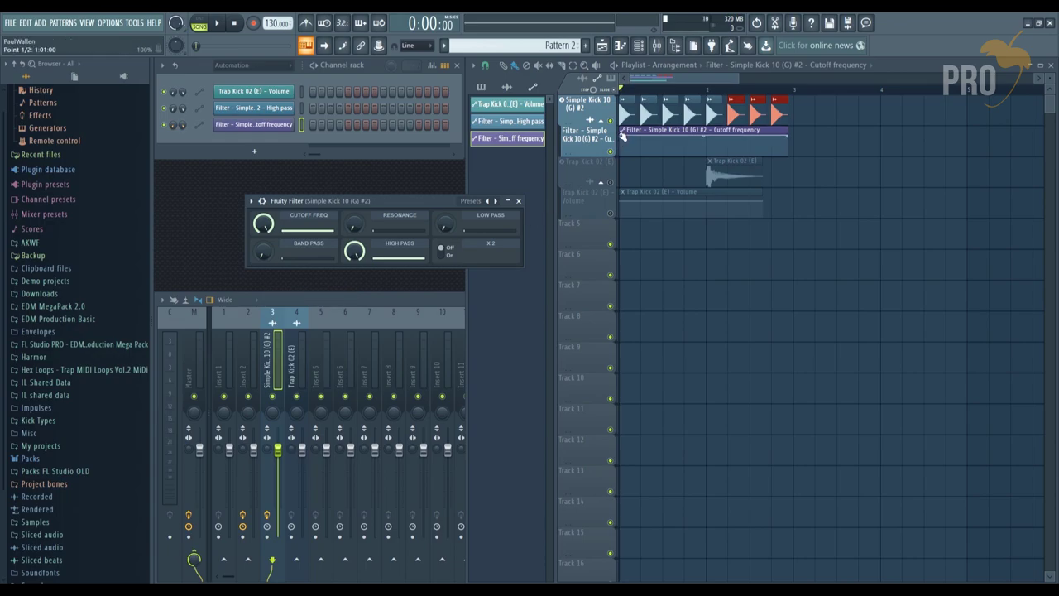
- Bend the rising cutoff frequency automation on the Simple Kick track into a curve while playing the song
key(space)
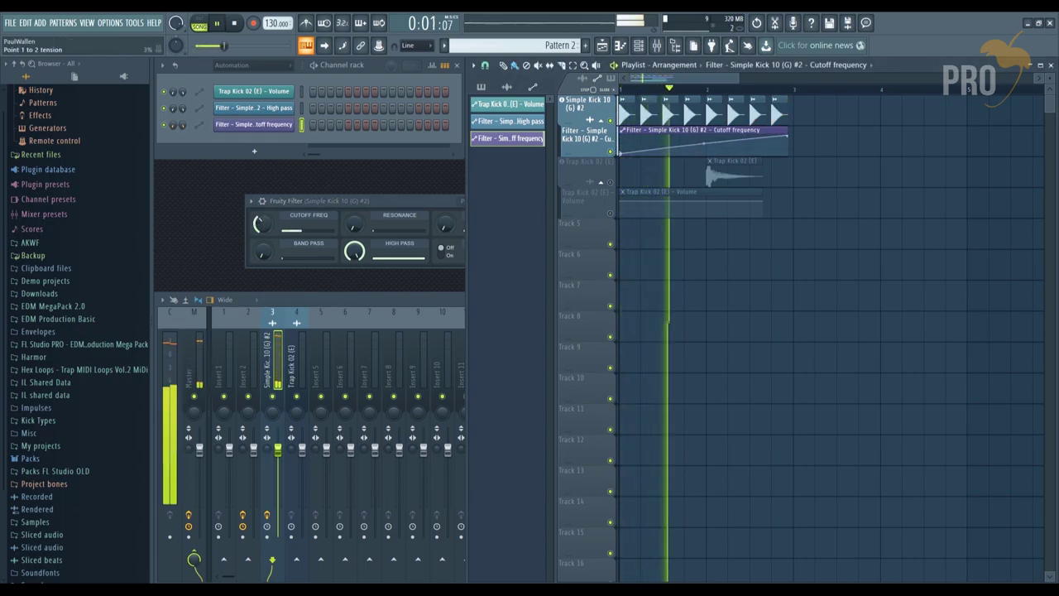
drag(703, 142, 703, 150)
key(space)
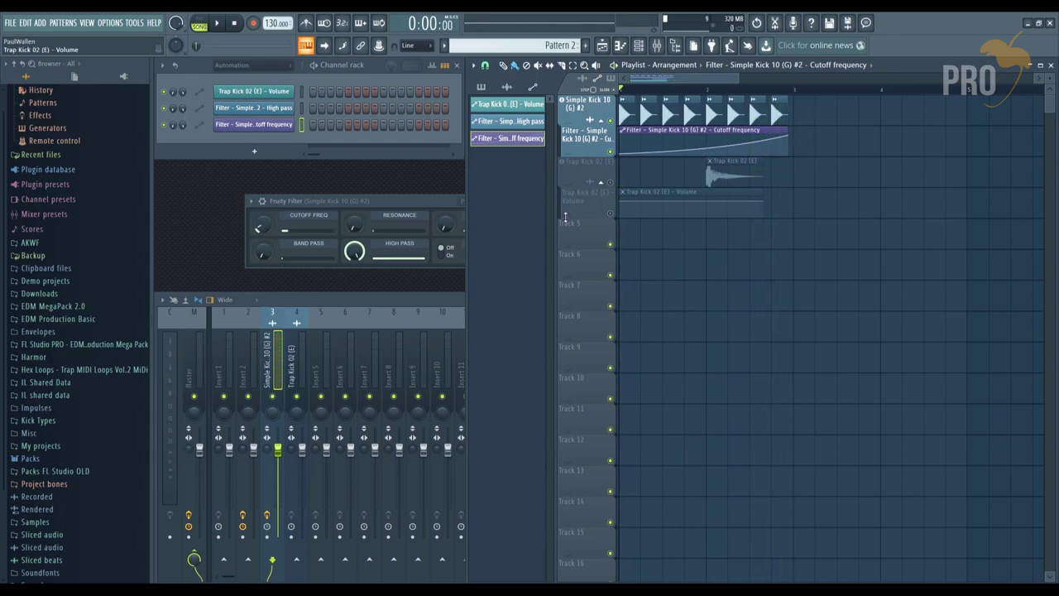
- Delete the Simple Kick 10 (G) #2 and Trap Kick 02 (E) audio tracks from the playlist
right_click(589, 97)
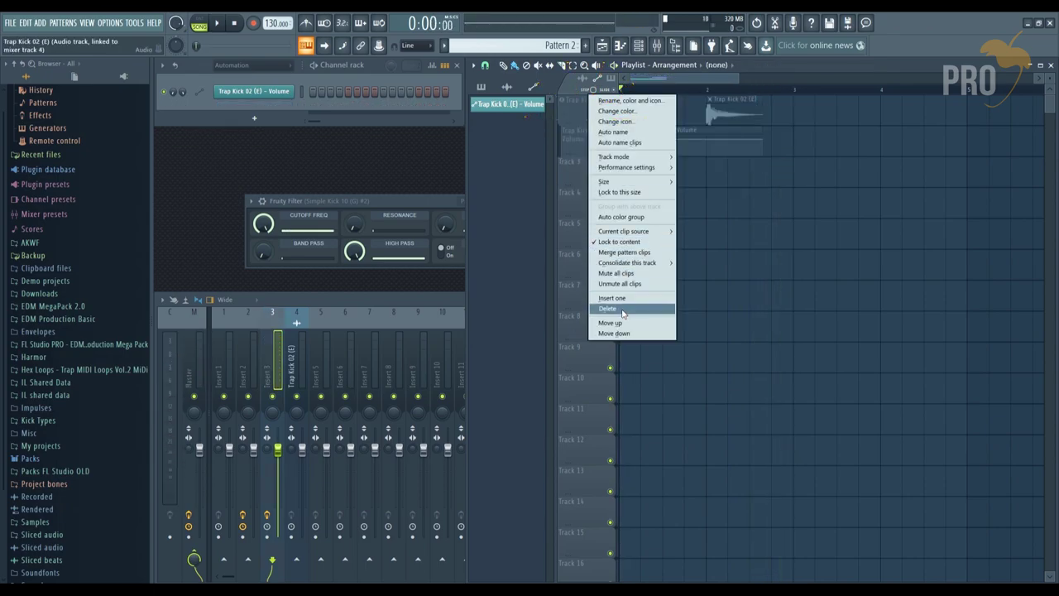
click(622, 309)
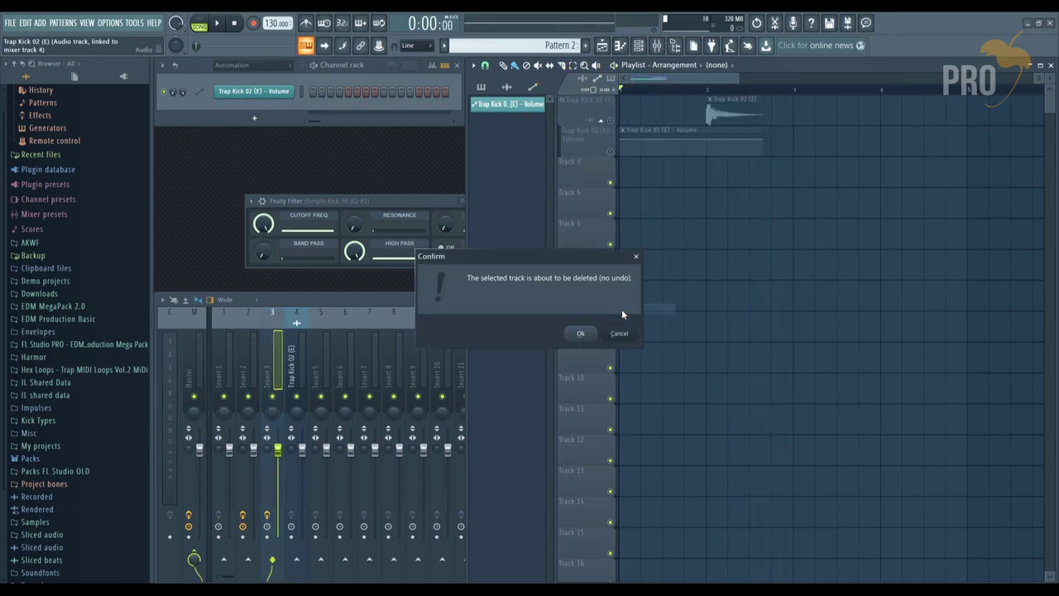
click(582, 335)
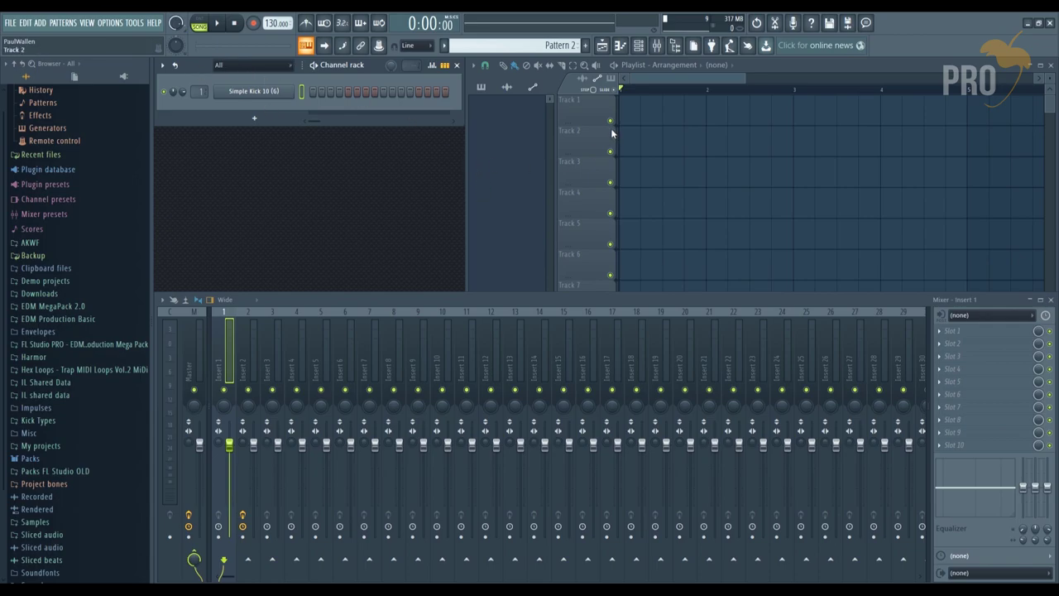
- Set playlist Track 1 to audio track mode, linked to mixer track Insert 1
right_click(588, 108)
mouse_move(629, 156)
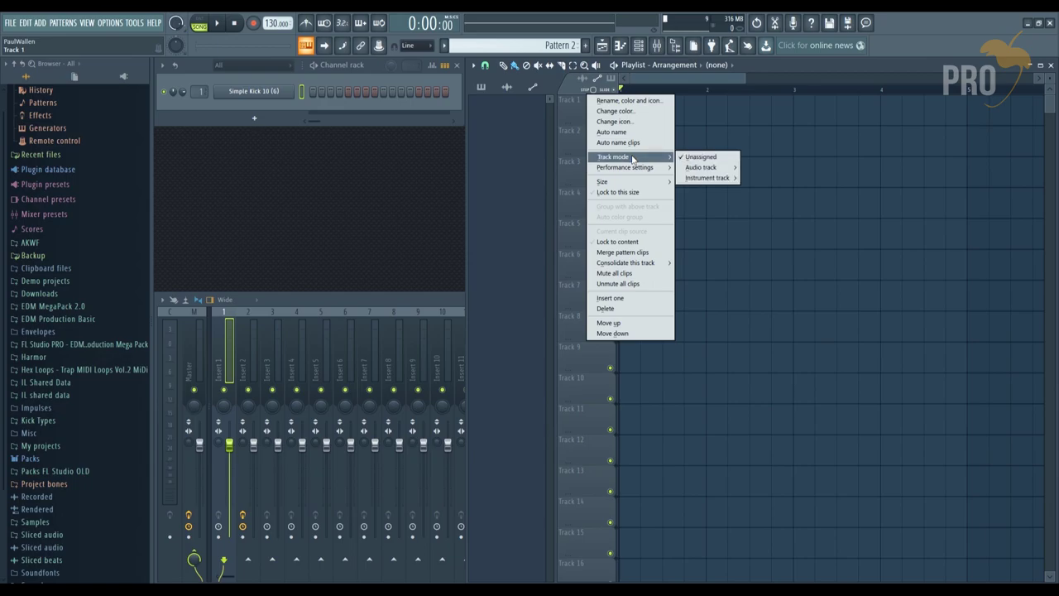
mouse_move(701, 168)
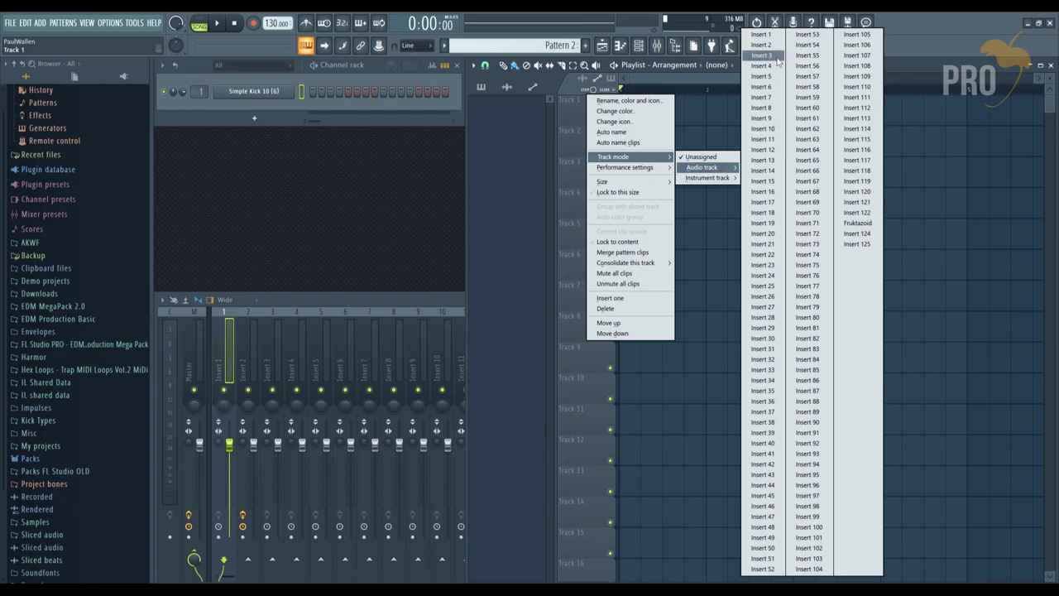
click(763, 34)
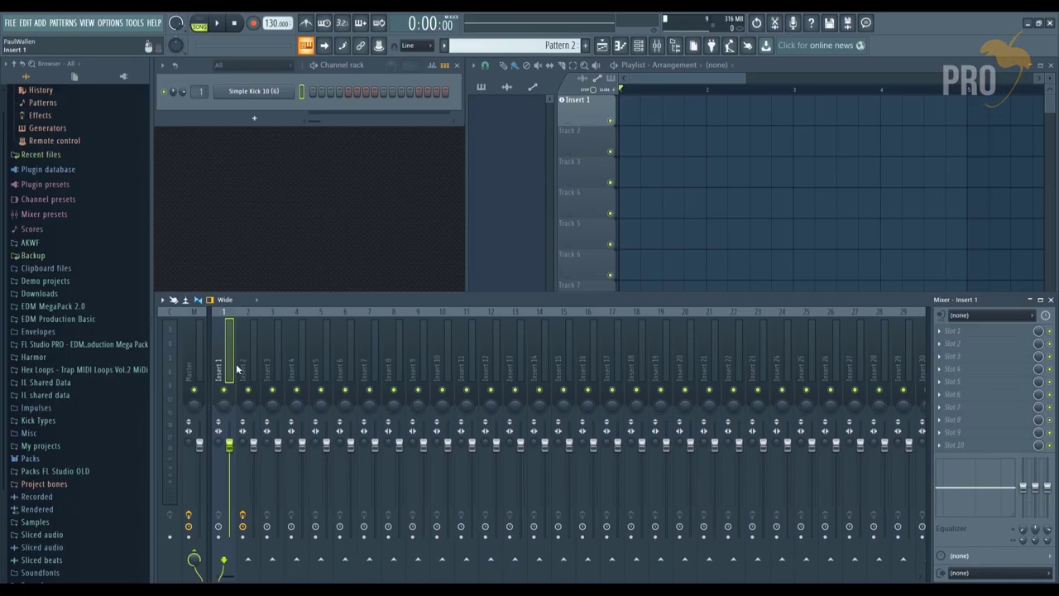
- Set the audio input of Insert 1 to mono In 1 and turn off its routing to the master
click(982, 315)
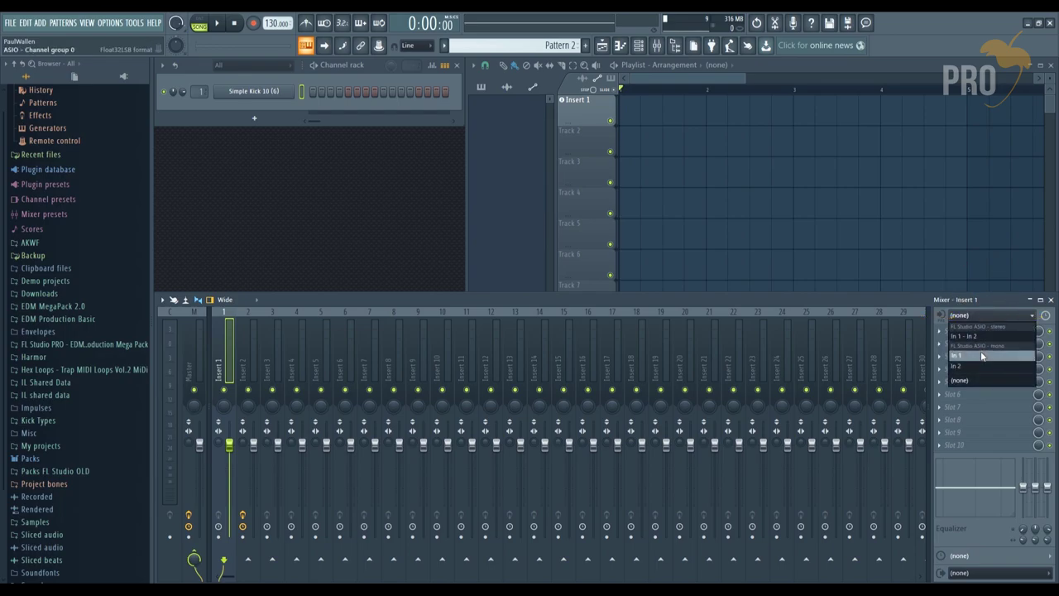
click(981, 354)
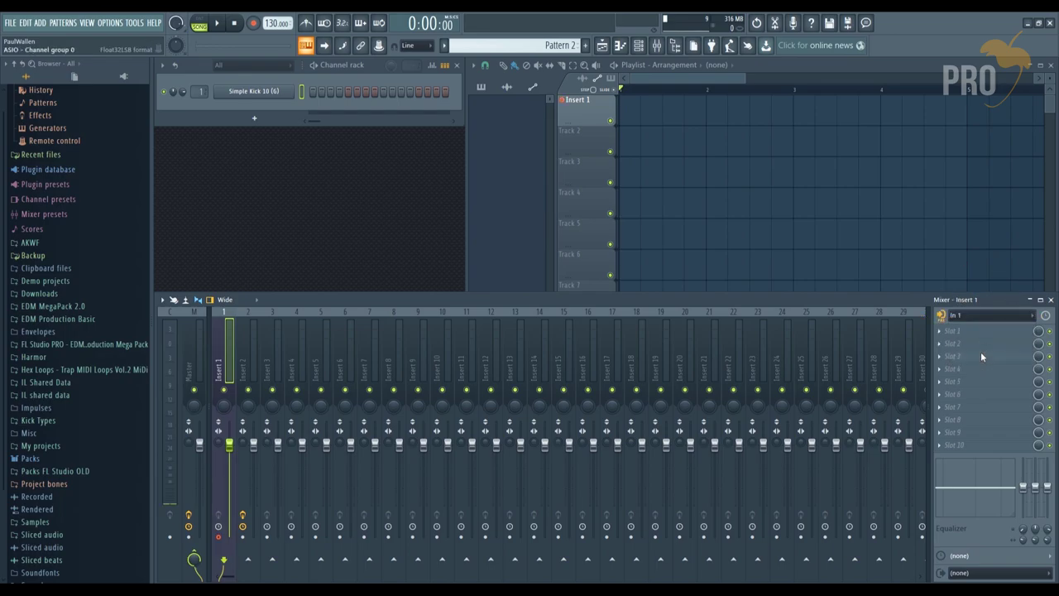
click(199, 554)
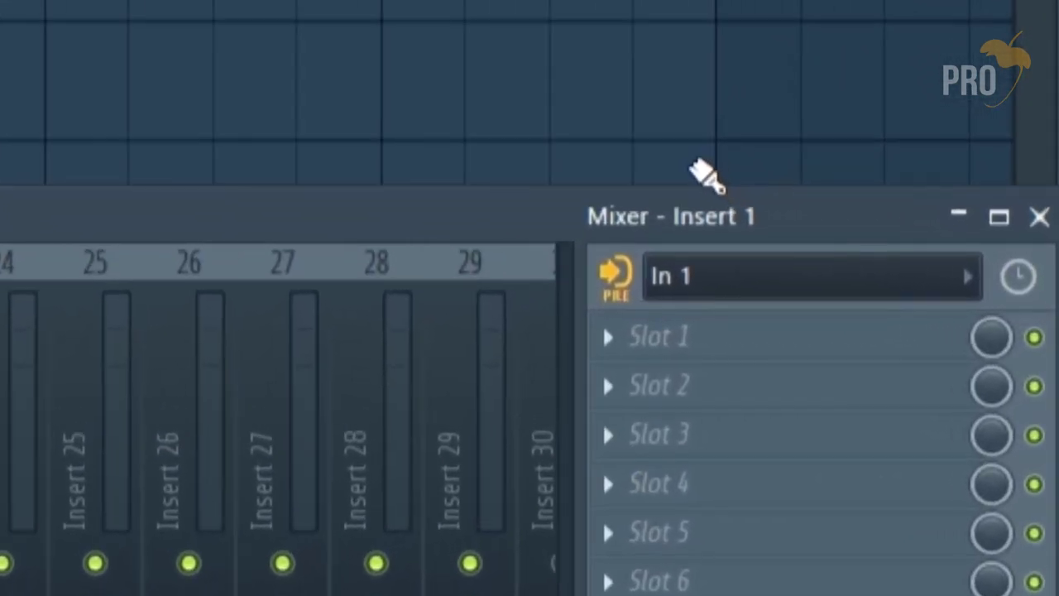
click(616, 275)
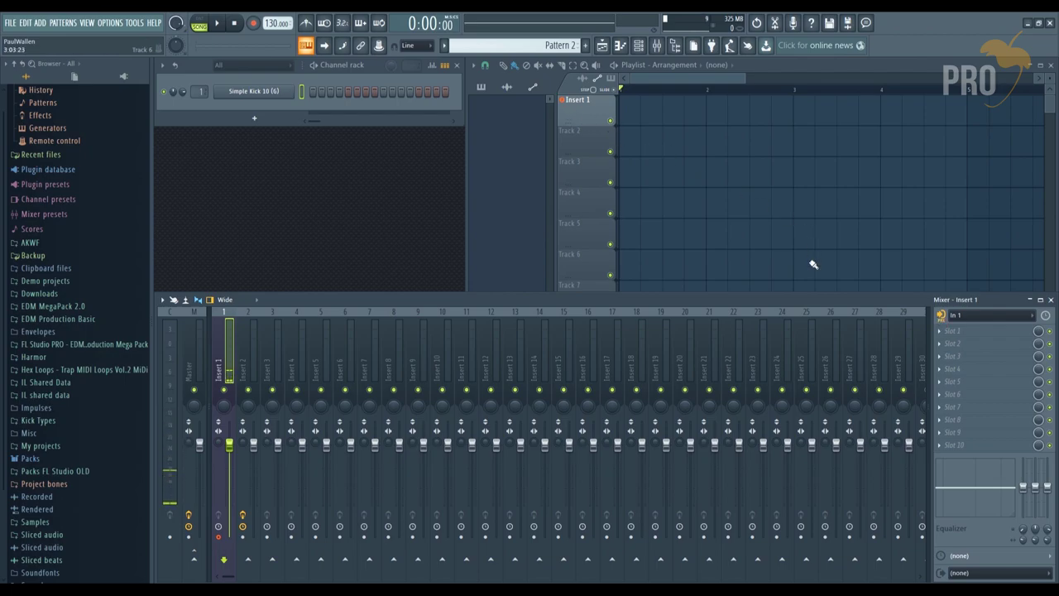
- Record a first short audio take into the playlist as an audio clip on the Insert 1 track
click(252, 23)
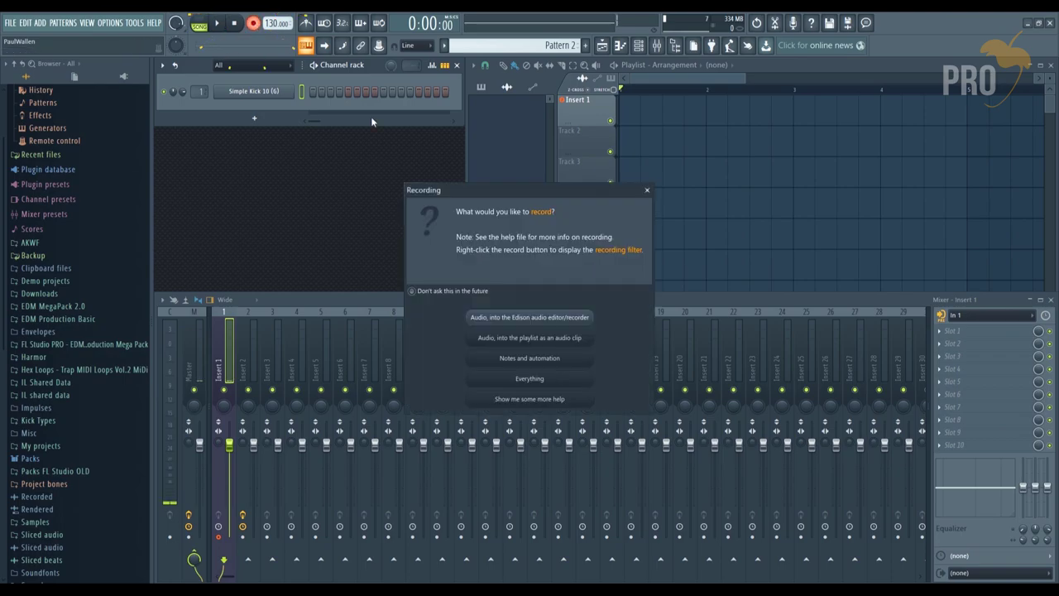
click(519, 337)
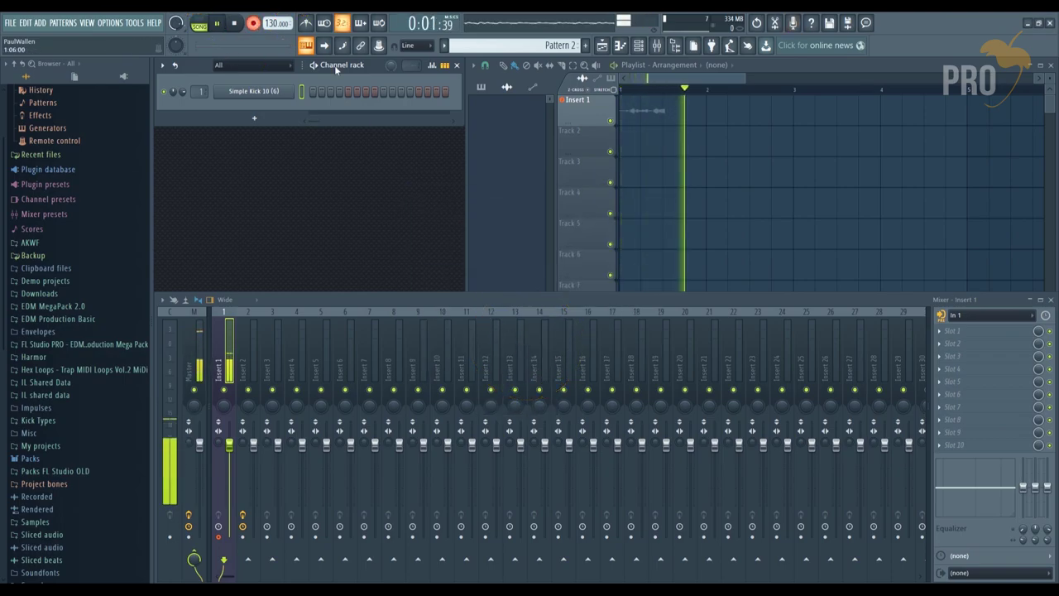
click(234, 23)
- Mute the first take and record a second audio clip into the playlist from Insert 1
click(593, 122)
key(r)
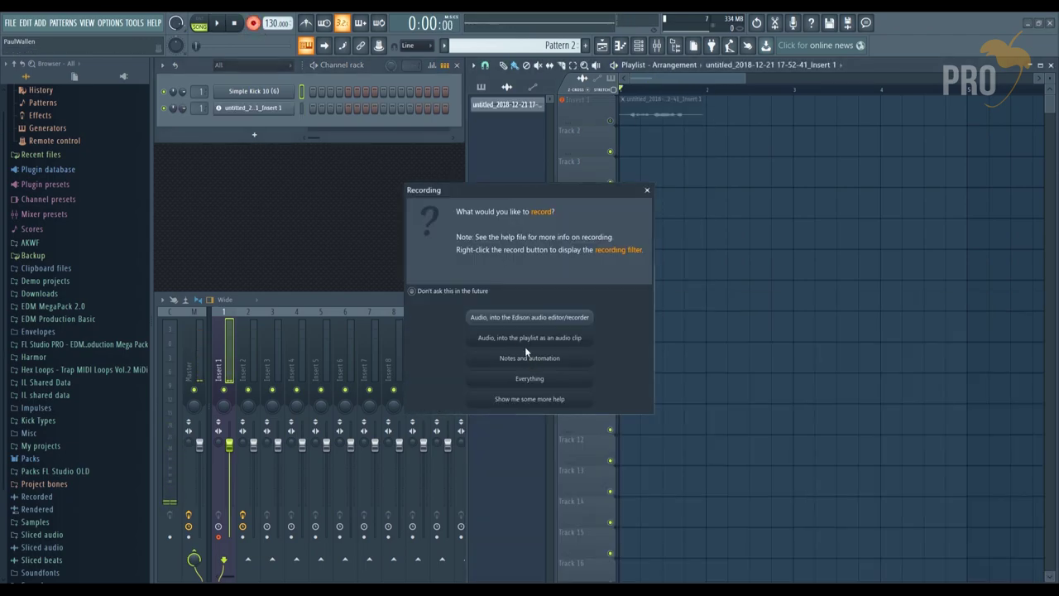
click(525, 337)
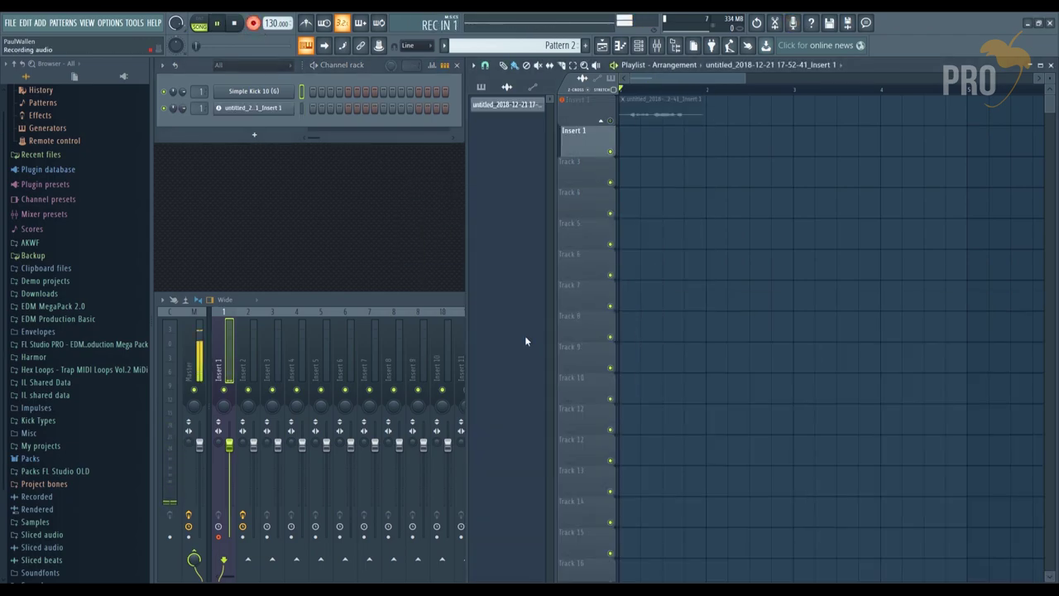
click(236, 24)
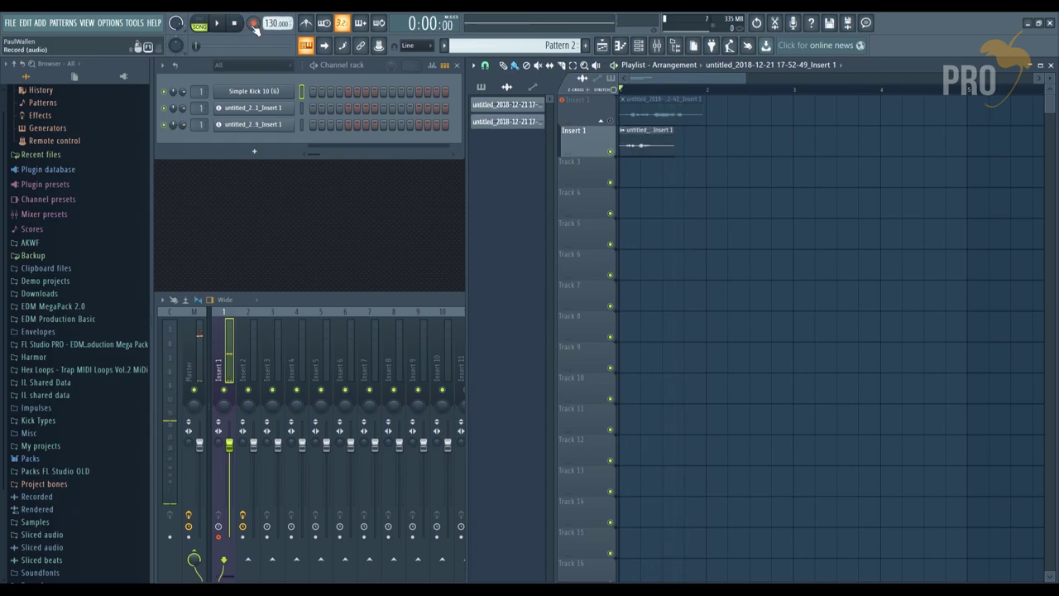
- Record a third audio take from Insert 1 into the playlist and select Insert 1 in the mixer
key(r)
click(524, 337)
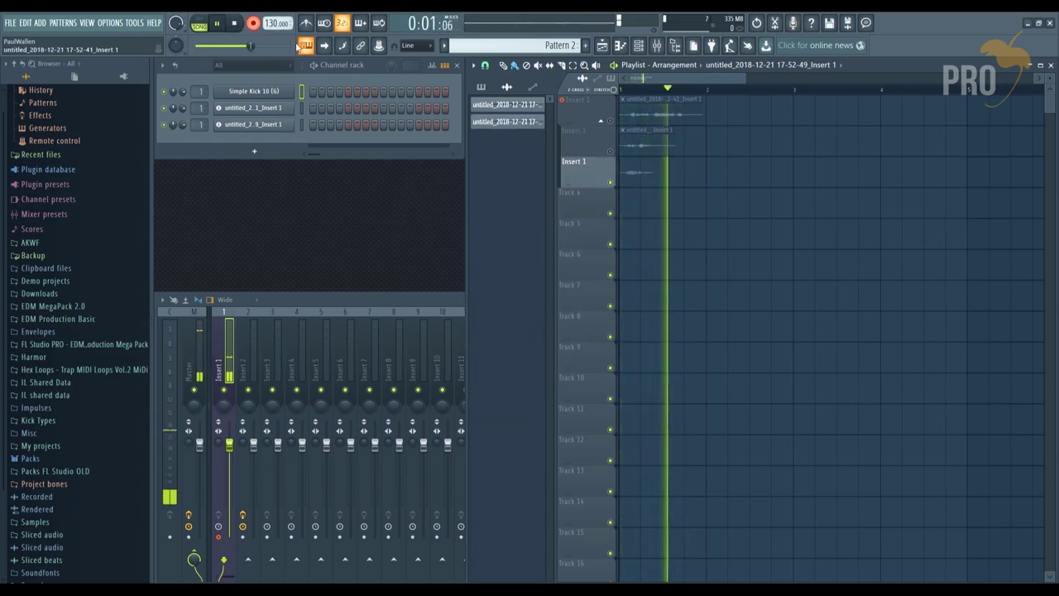
click(234, 23)
click(232, 345)
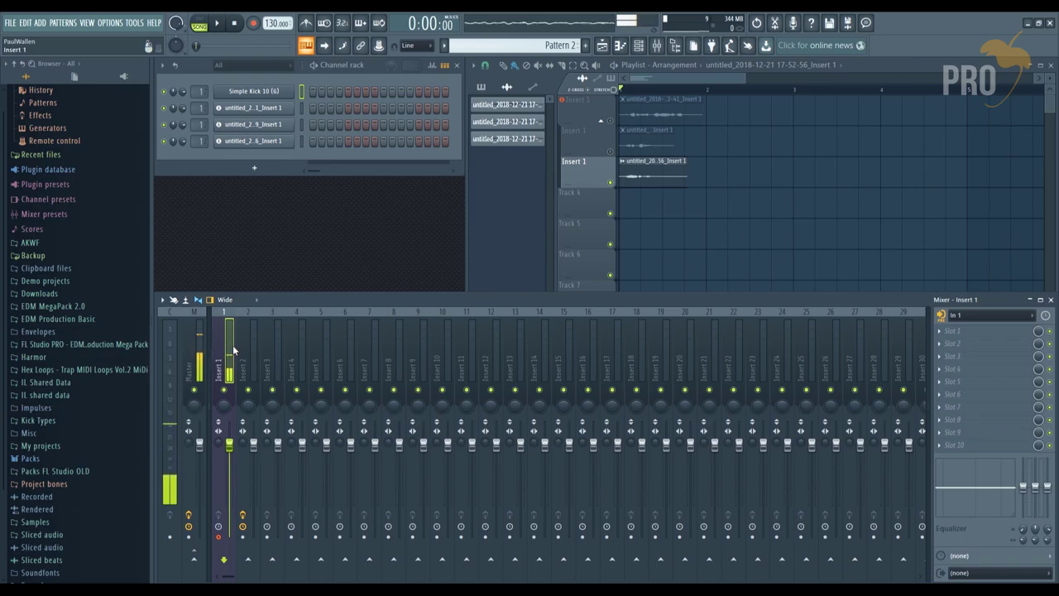
- Play back the recorded takes, soloing each of the three Insert 1 playlist tracks in turn
click(613, 123)
key(space)
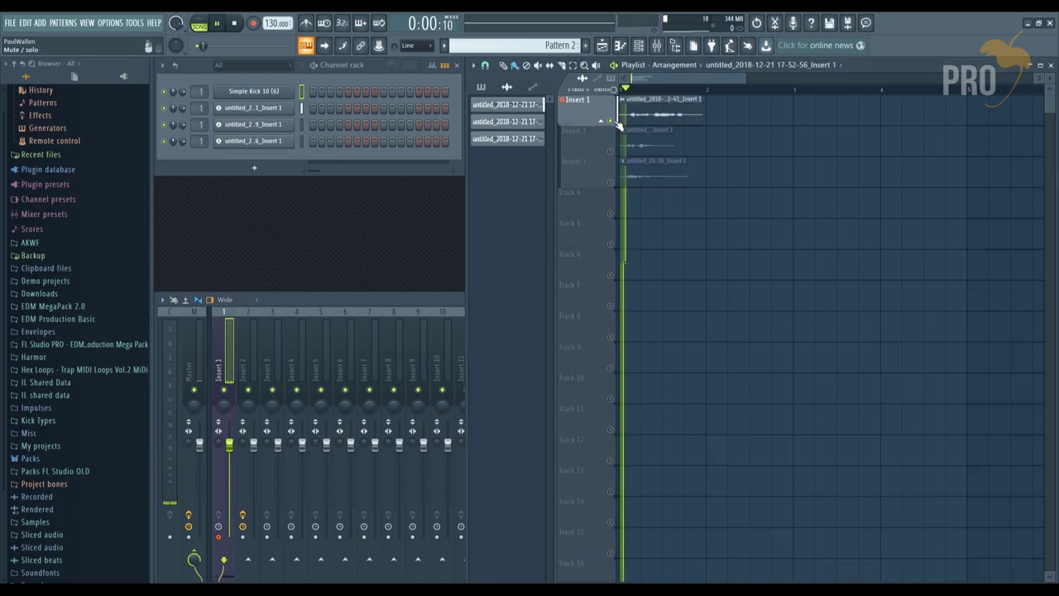
right_click(609, 151)
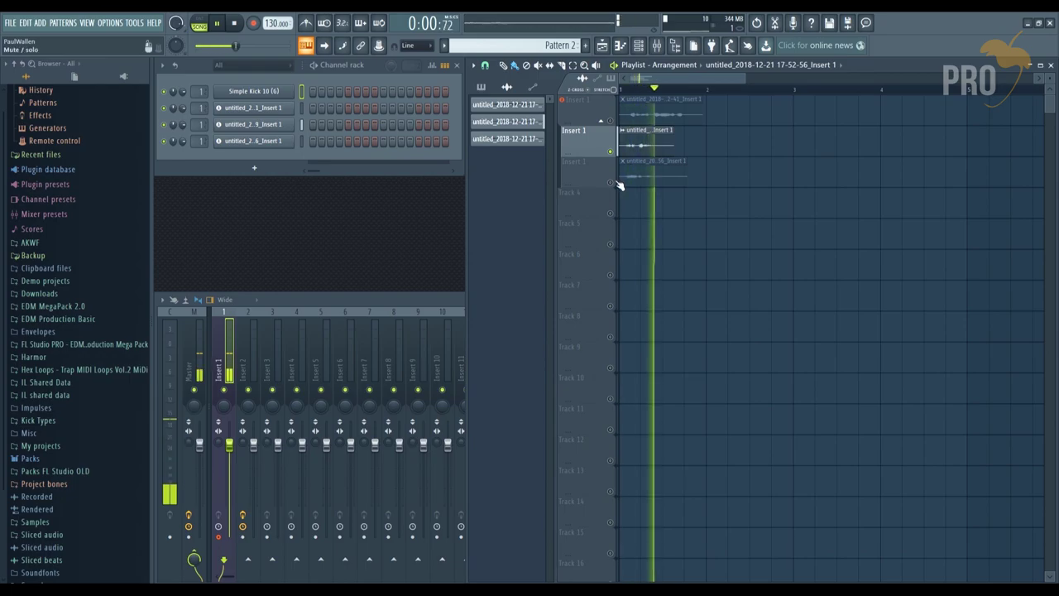
right_click(612, 182)
key(space)
right_click(612, 182)
right_click(612, 182)
right_click(612, 182)
- Delete the Insert 1 audio track at the head of the recorded takes
right_click(591, 99)
click(633, 306)
click(585, 334)
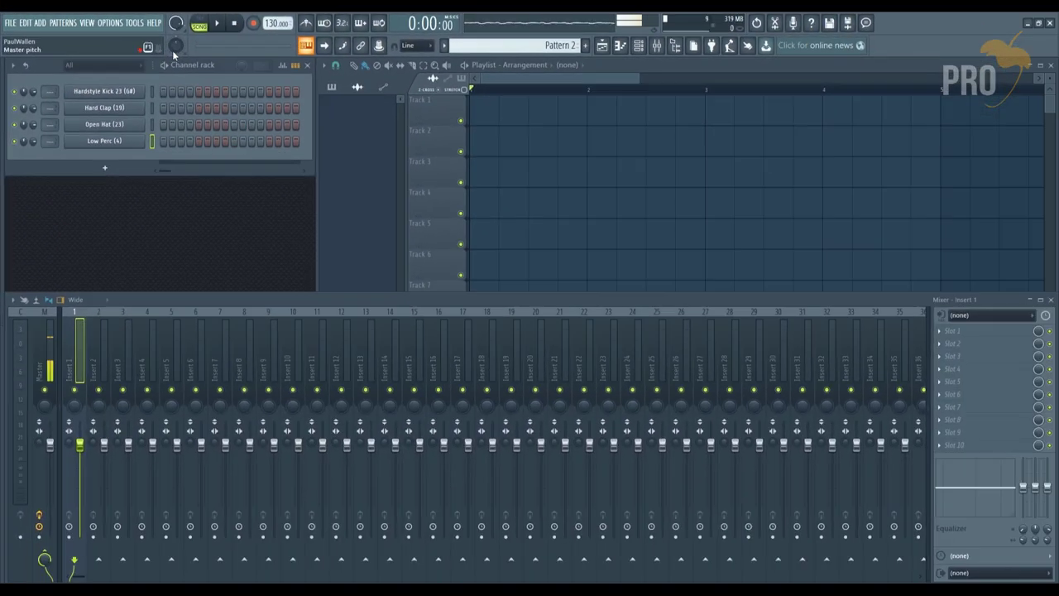
- Play the pattern with its length set to 4 steps, vary the length, and review the preset pattern lengths
click(258, 66)
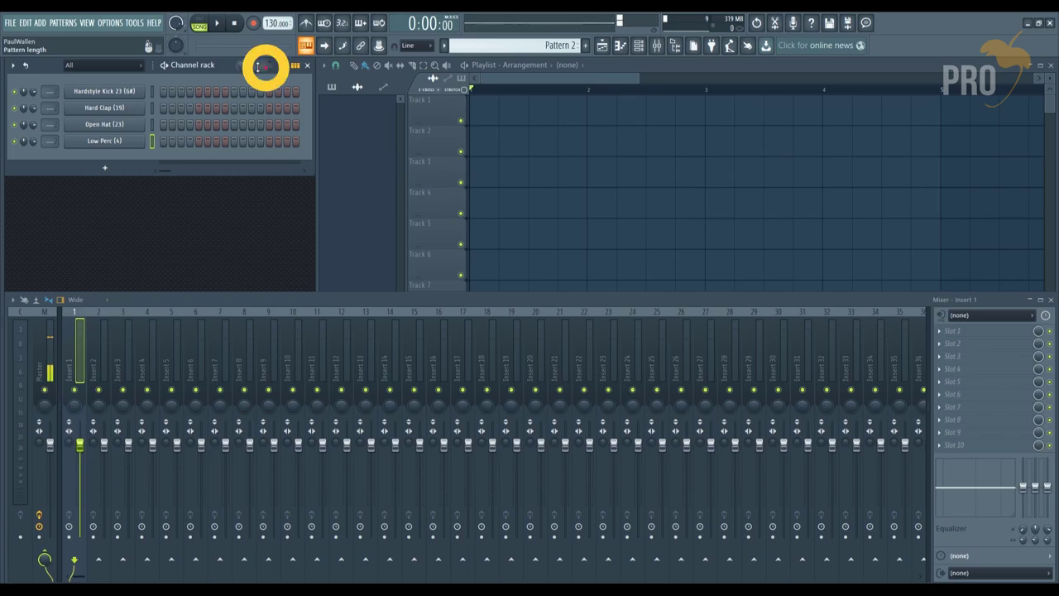
click(277, 99)
key(space)
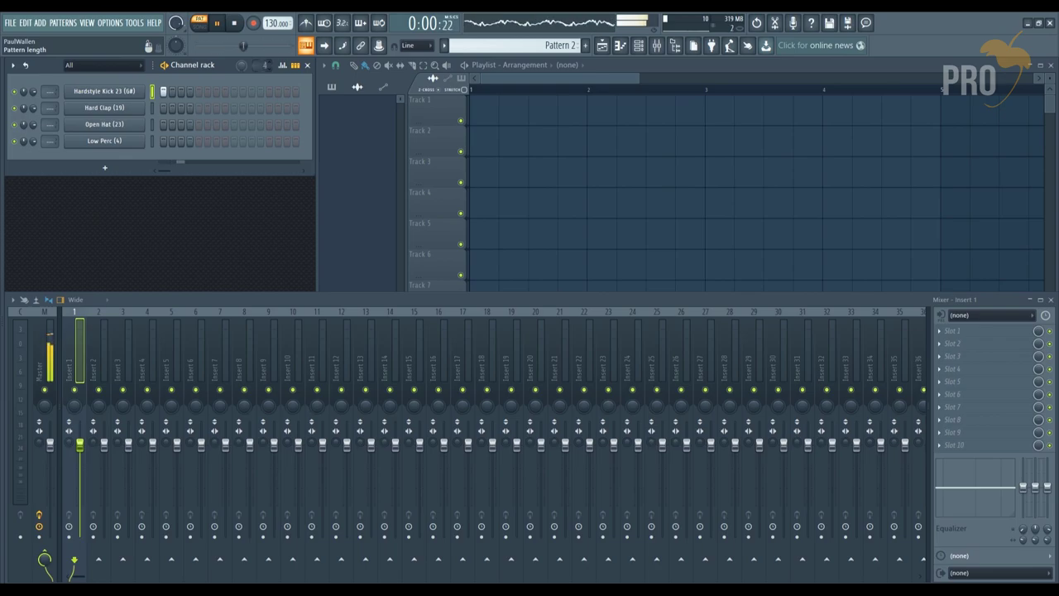
drag(265, 64, 264, 71)
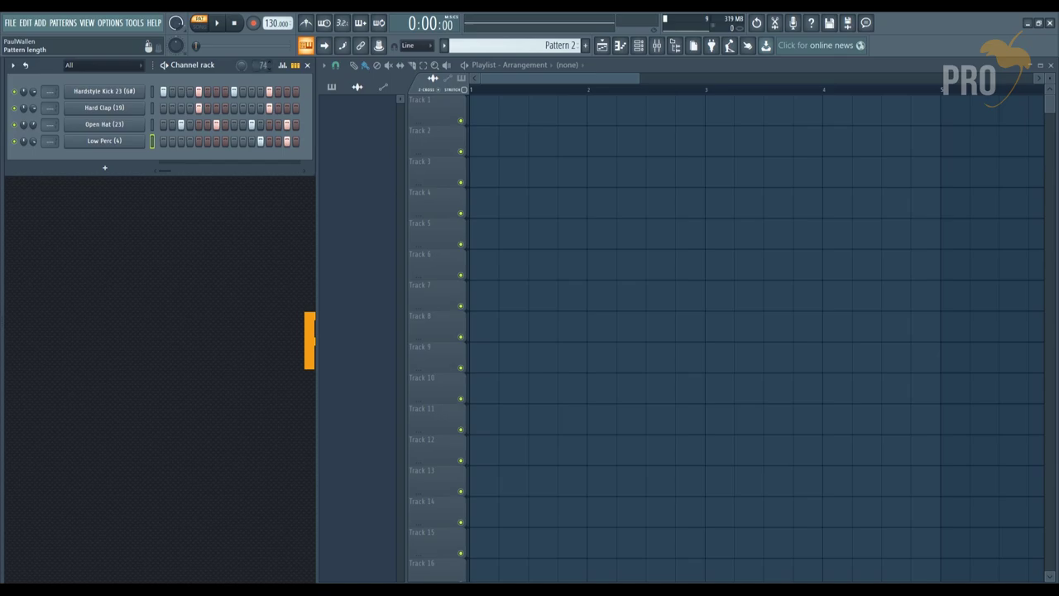
click(261, 68)
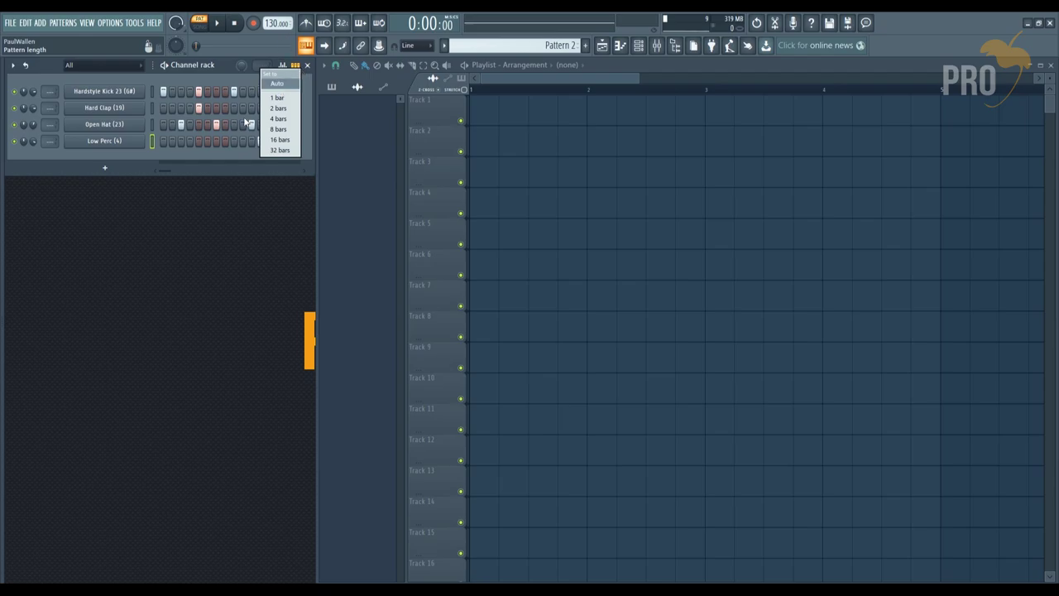
click(212, 156)
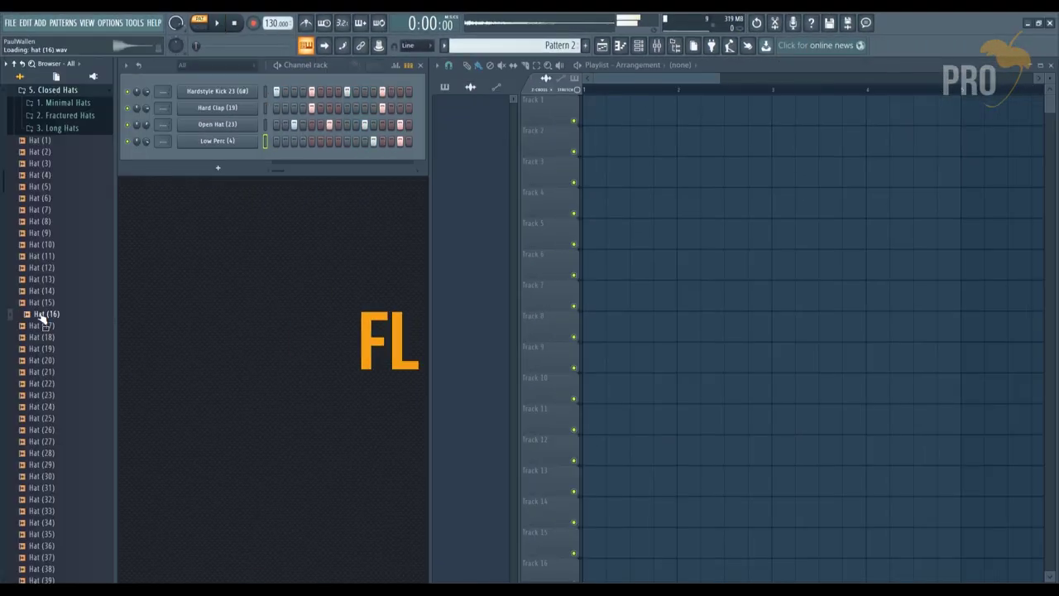
- Add the Hat (16) sample as a new channel below Low Perc (4) and fill all 16 of its steps
drag(50, 313, 280, 149)
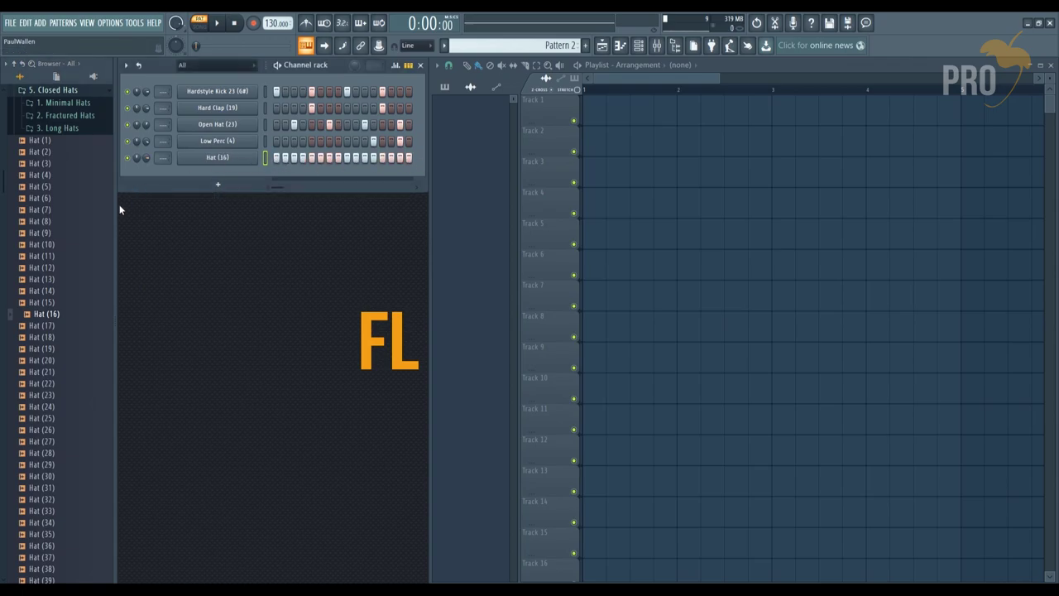
- Hide the browser and play the pattern with the main swing raised and Open Hat (23) and Low Perc (4) muted
key(alt+F8)
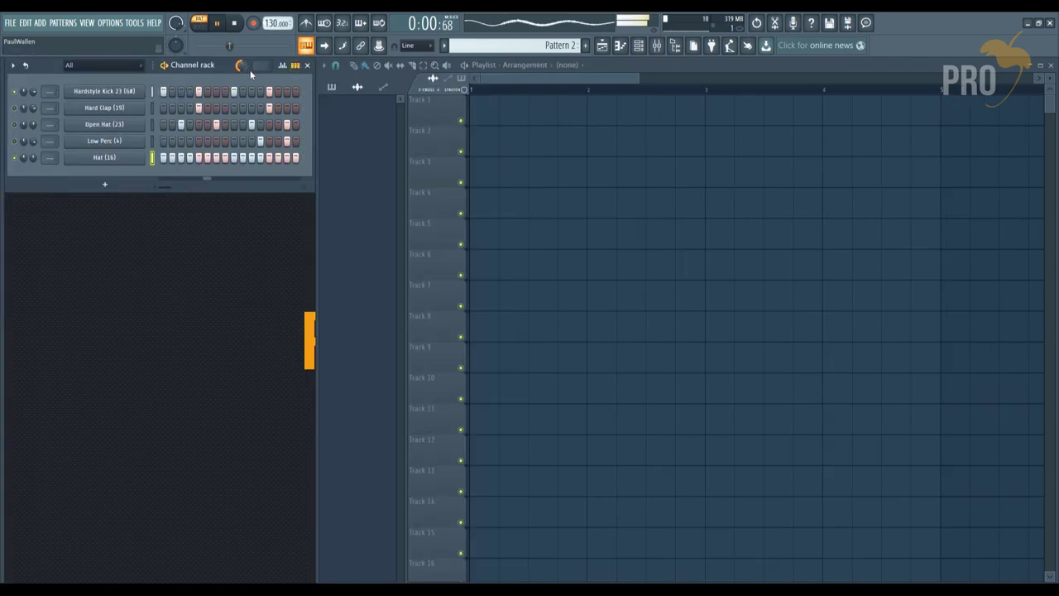
drag(240, 65, 240, 50)
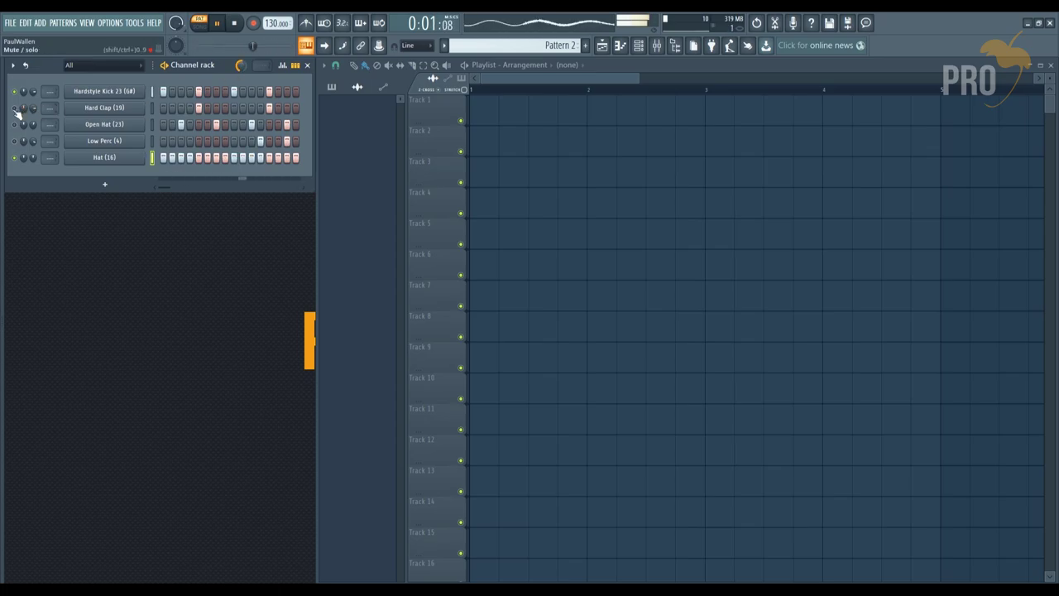
scroll(241, 65, down, 6)
scroll(241, 65, down, 4)
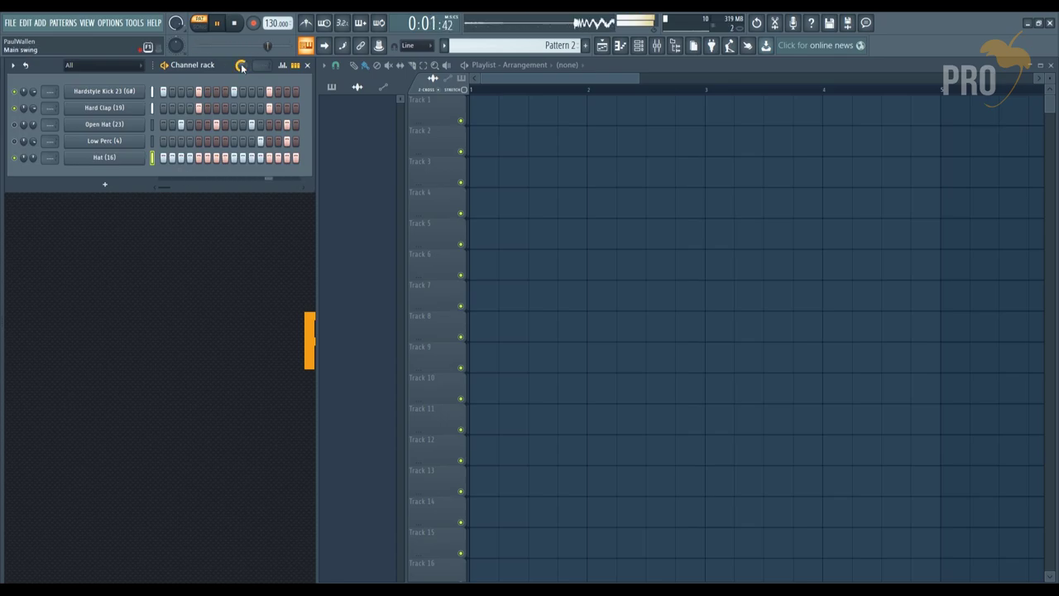
click(234, 24)
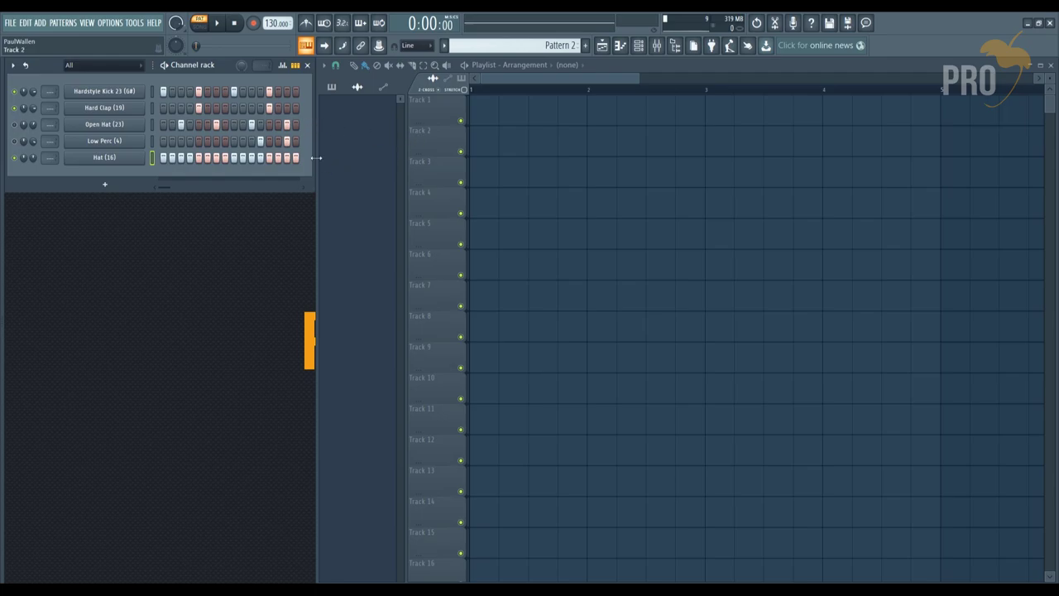
- Select Open Hat (23), Low Perc (4) and Hat (16) and review the swing mix presets offered for selected channels
drag(152, 124, 153, 161)
click(15, 66)
mouse_move(101, 214)
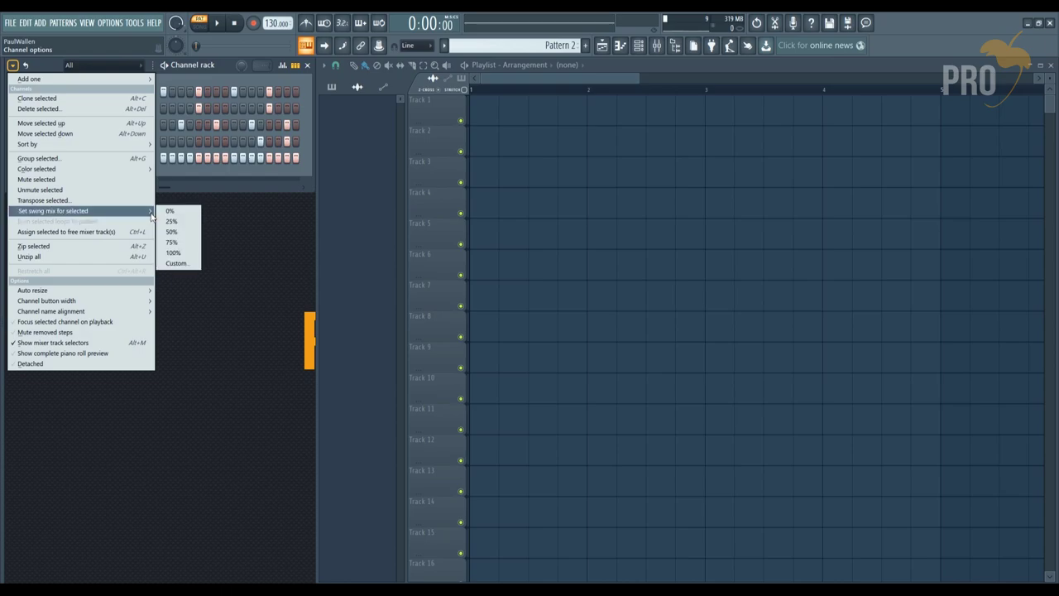
click(186, 241)
- Open the miscellaneous functions of Open Hat (23), Low Perc (4) and Hat (16) and arrange their three windows side by side
click(105, 141)
click(151, 141)
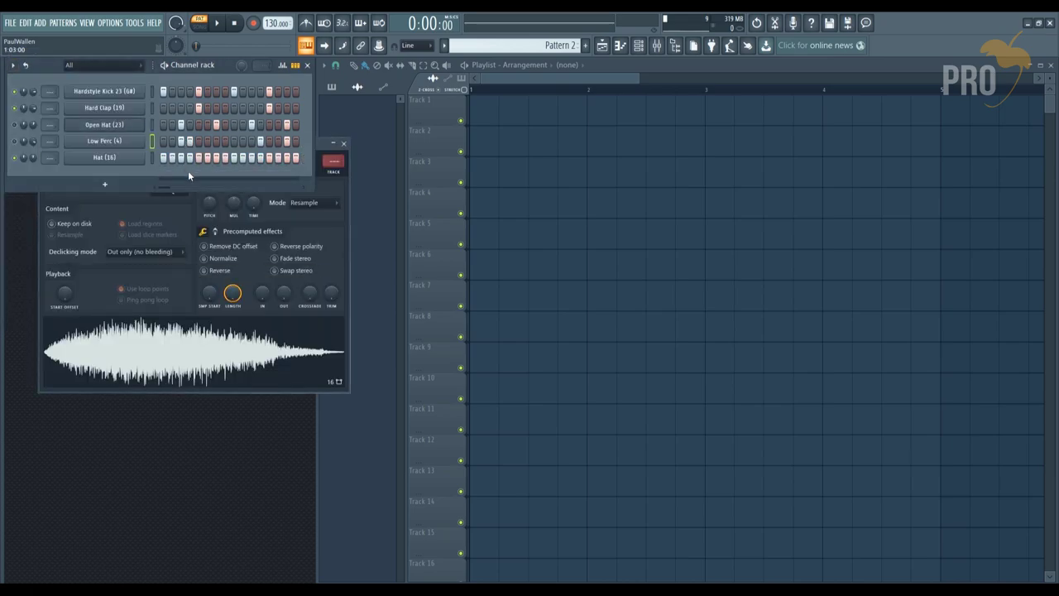
click(151, 125)
click(104, 124)
click(120, 263)
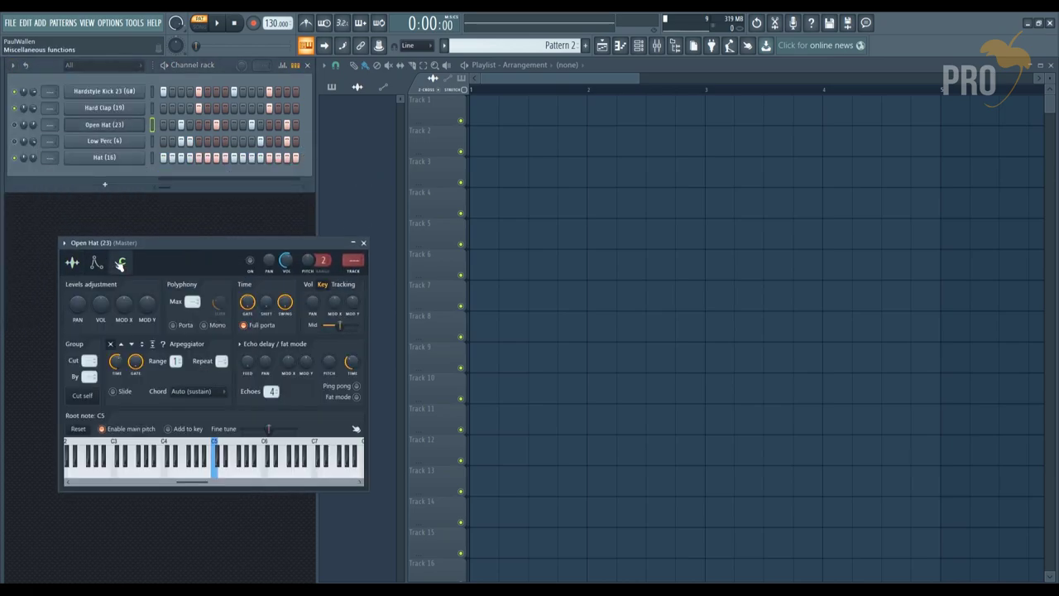
click(124, 141)
click(114, 179)
drag(160, 160, 476, 249)
click(104, 157)
drag(142, 171, 762, 244)
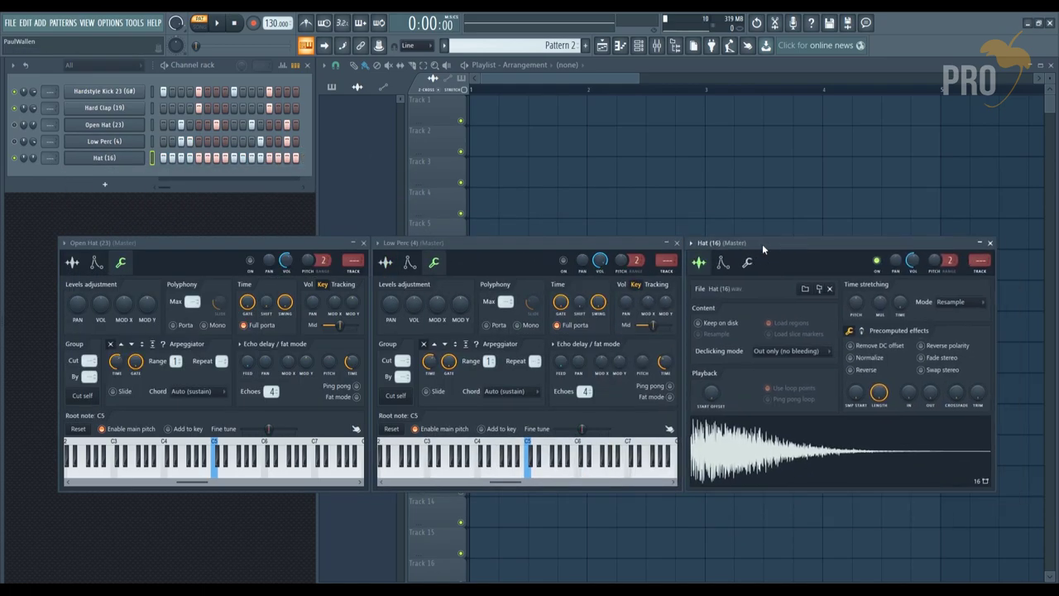
click(747, 263)
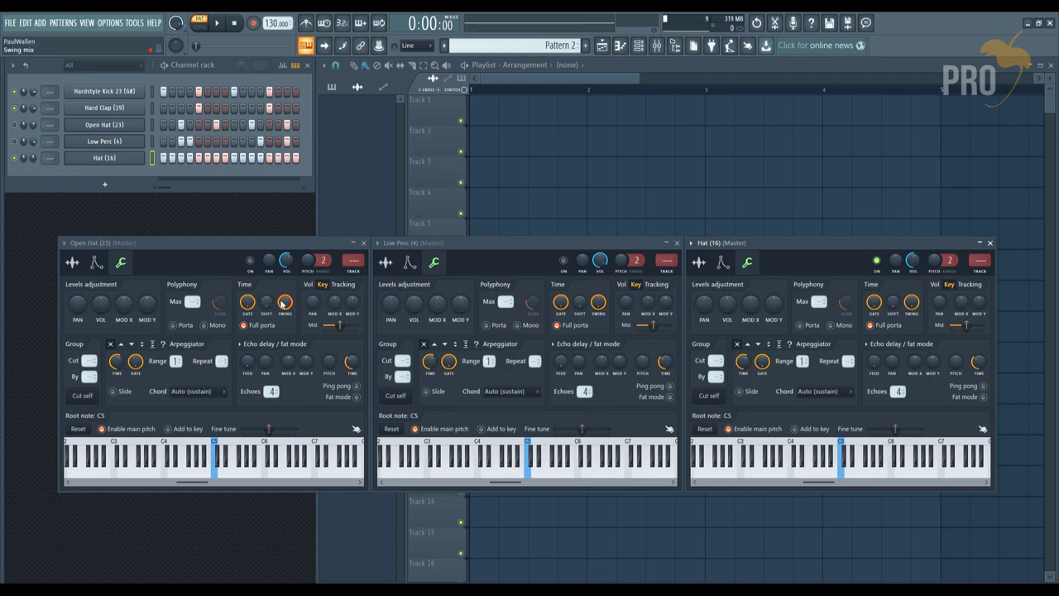
- Select Open Hat (23), Low Perc (4) and Hat (16) together and set their swing mix to 25%, followed by 50%
drag(151, 158, 152, 124)
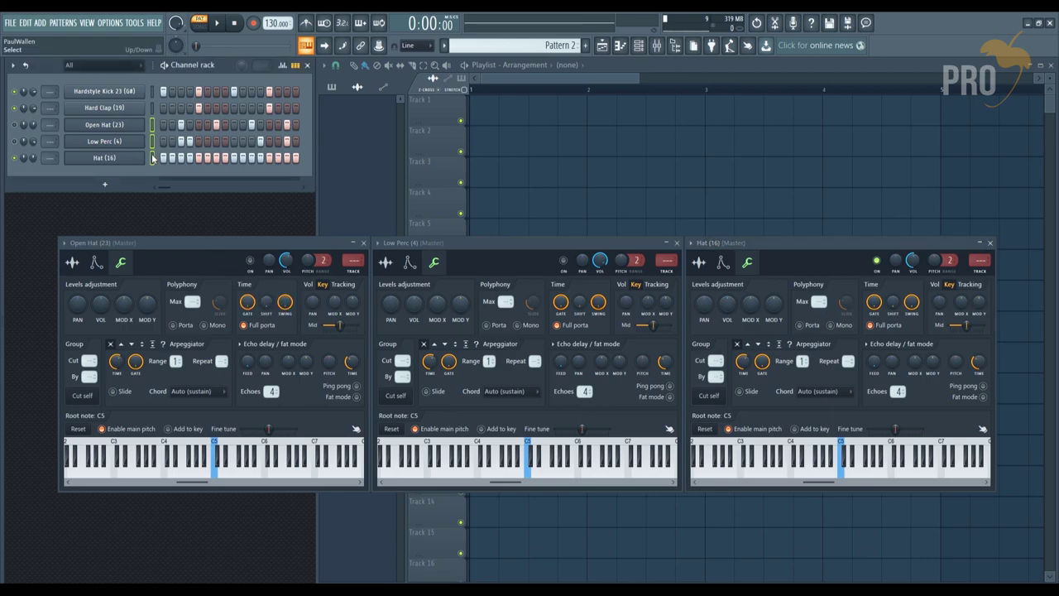
click(11, 65)
click(186, 220)
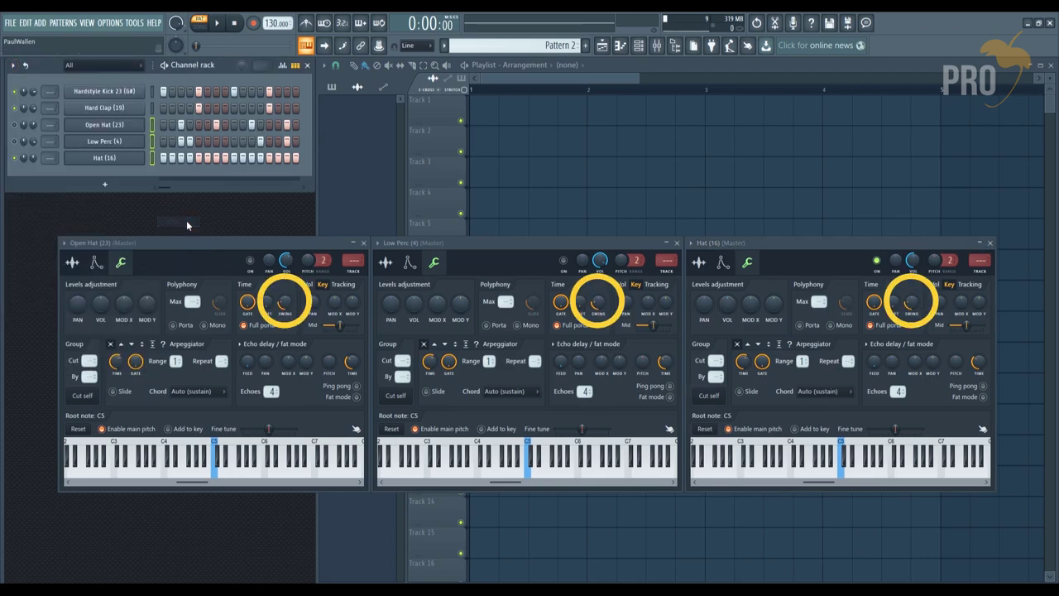
click(11, 64)
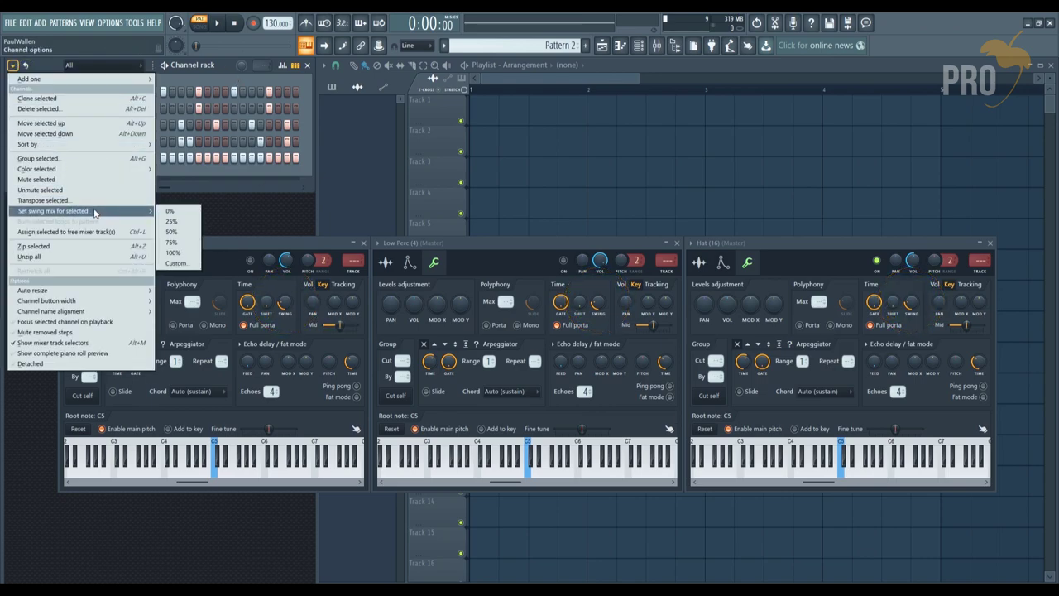
click(172, 232)
- Raise the main swing fully, play the pattern, and lower the main swing during playback before stopping
drag(238, 67, 239, 33)
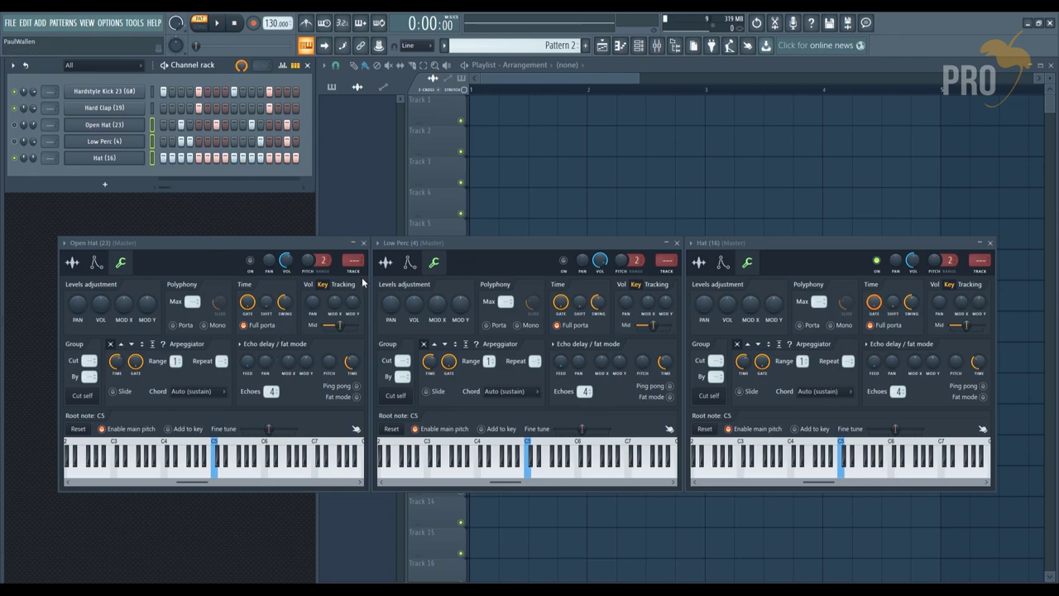
key(space)
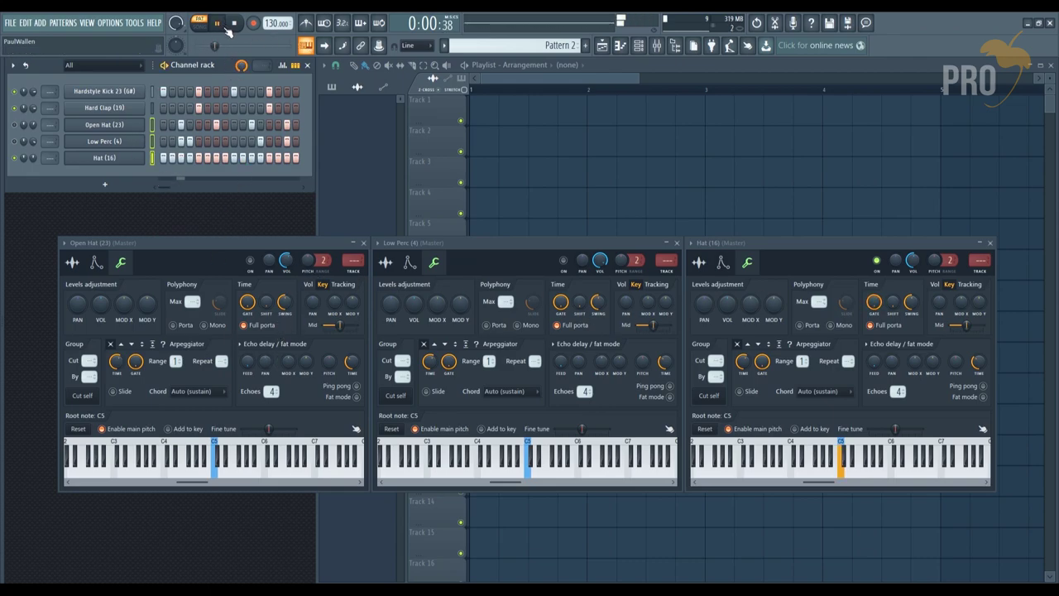
drag(241, 65, 241, 83)
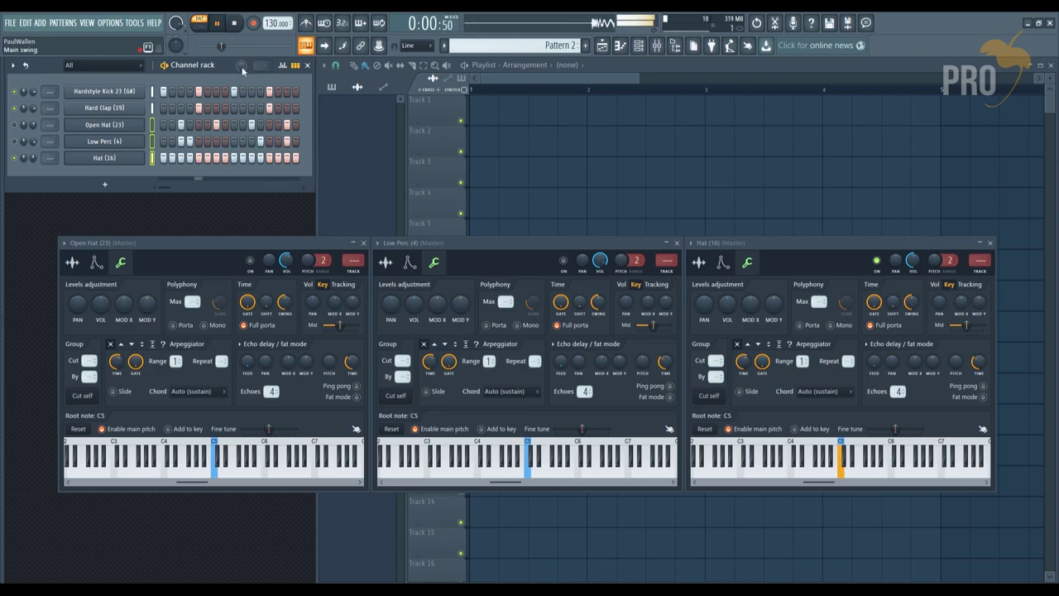
key(space)
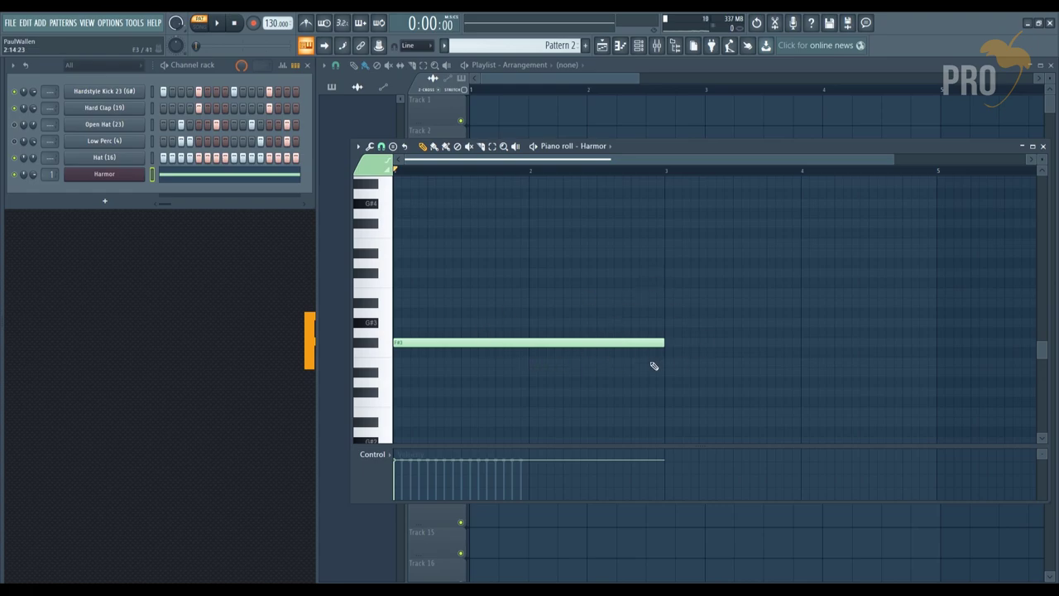
- Extend the Harmor F#3 note to the start of bar 5 and play the pattern
drag(664, 343, 931, 342)
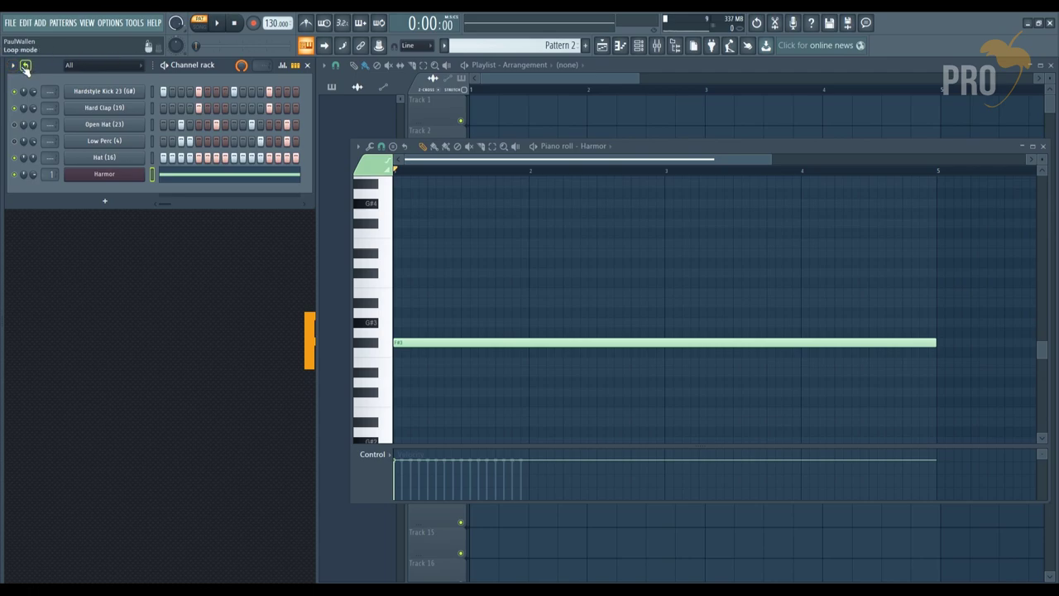
click(217, 22)
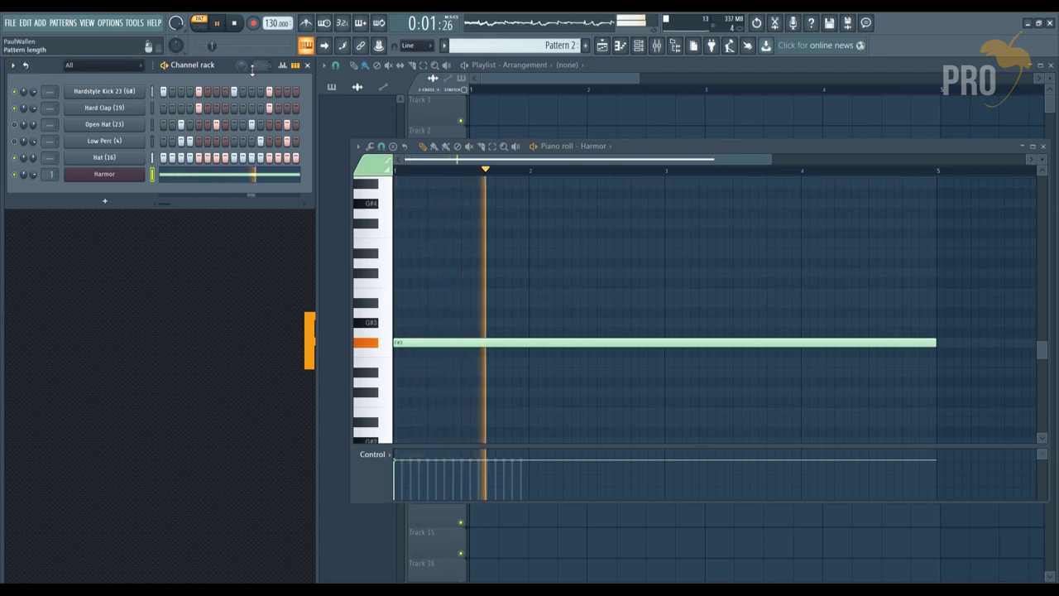
key(space)
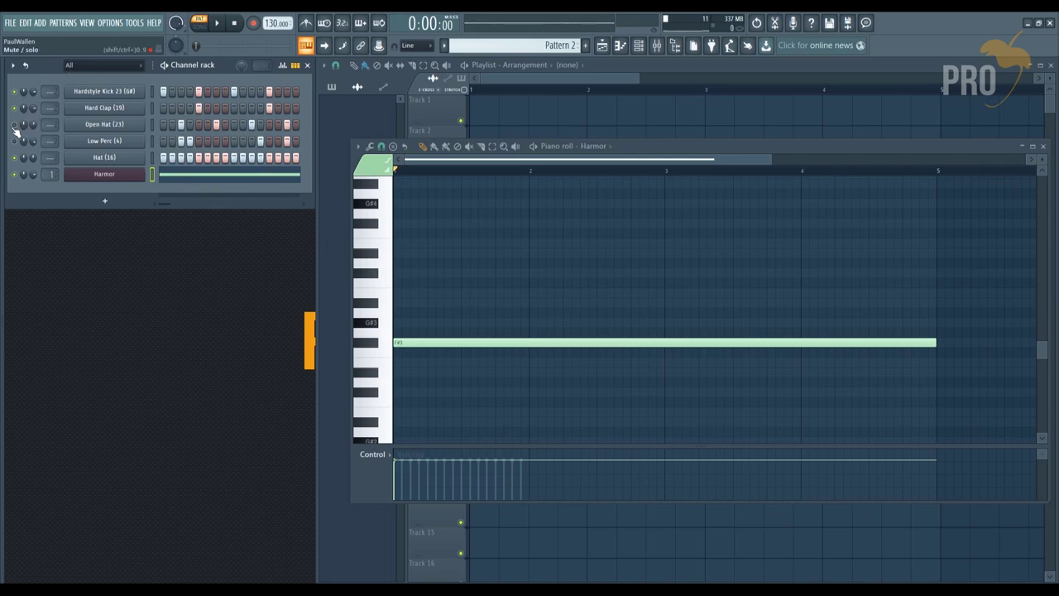
- Turn on loop mode in the channel rack and play the pattern with the step channels looping
click(25, 64)
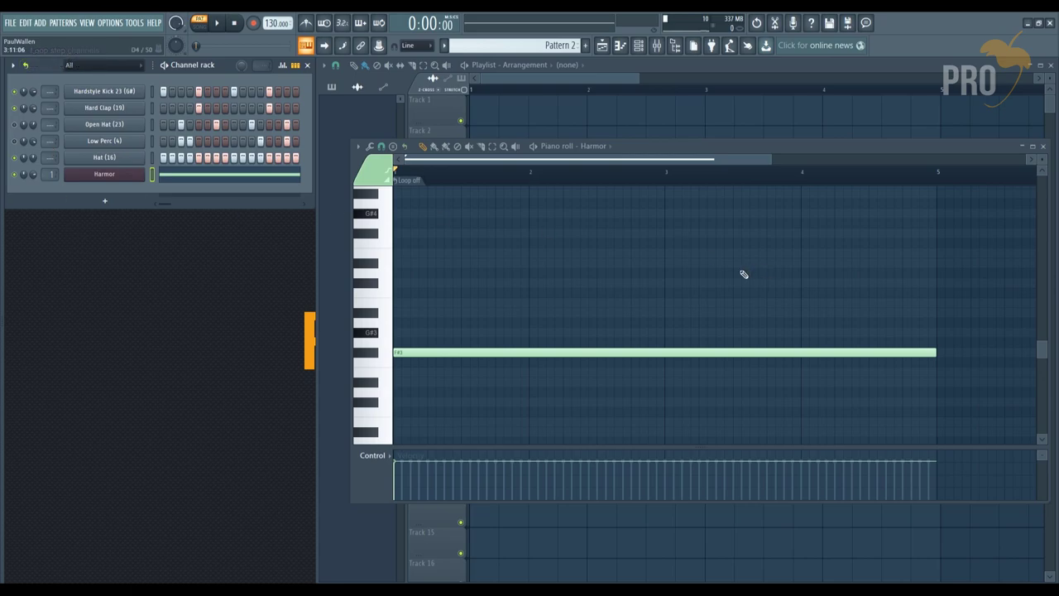
key(space)
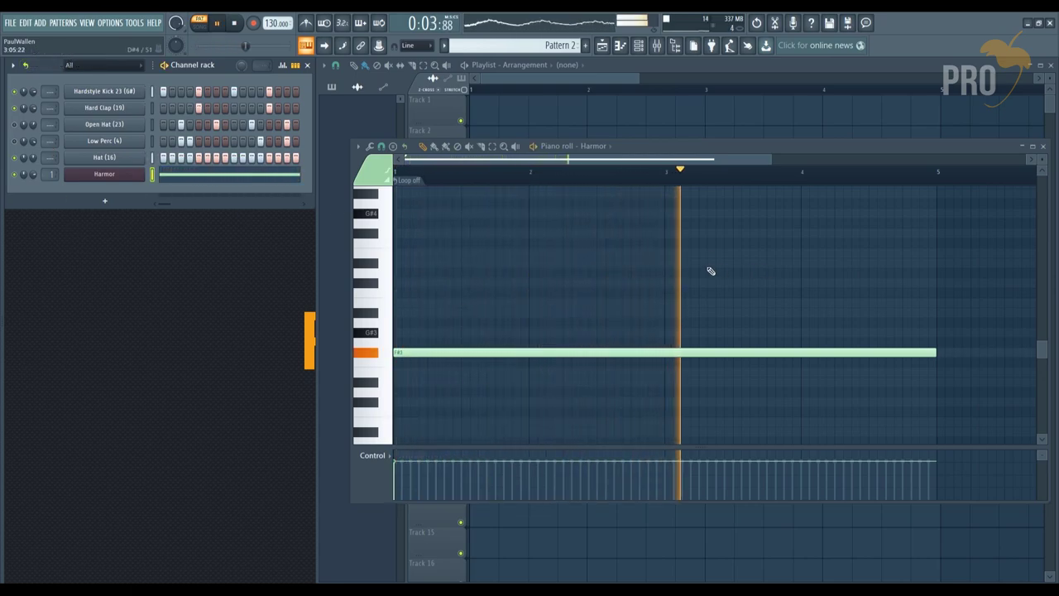
key(space)
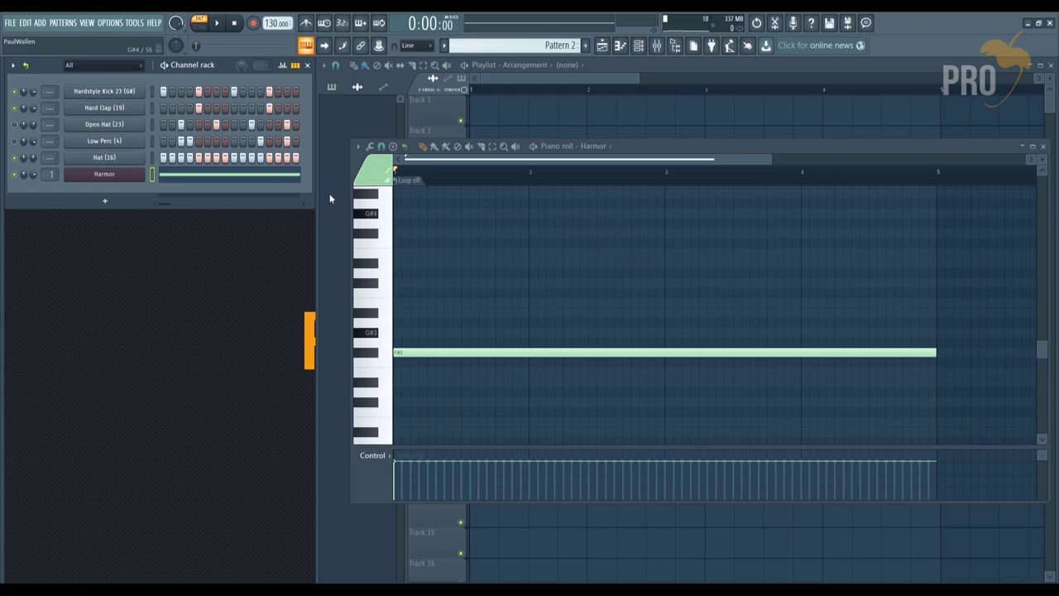
- Set the loop type to Loop all channels and play with looping off for Open Hat (23), Low Perc (4) and Hat (16)
click(26, 64)
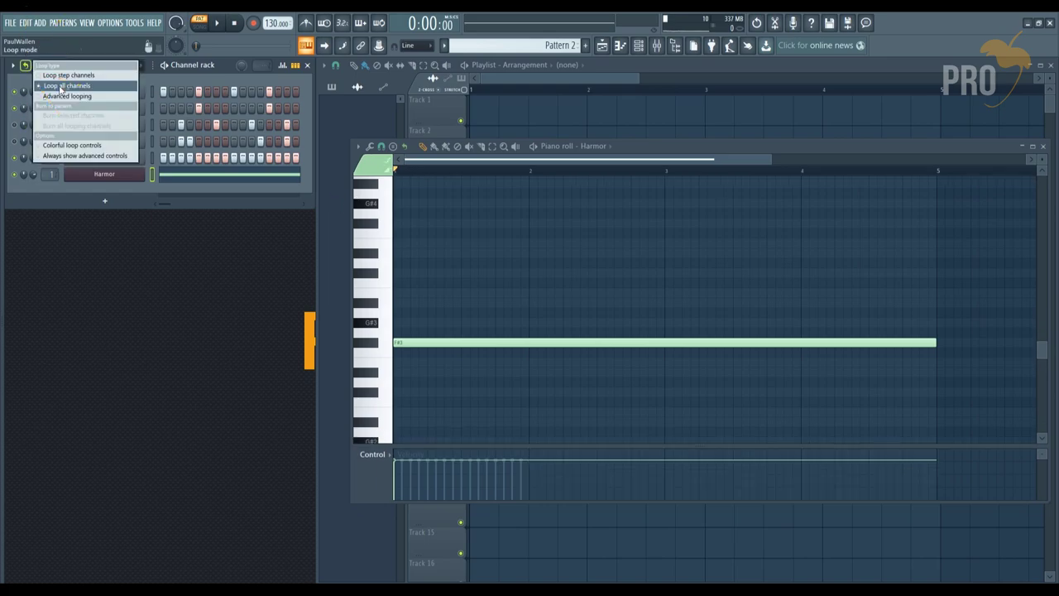
click(60, 87)
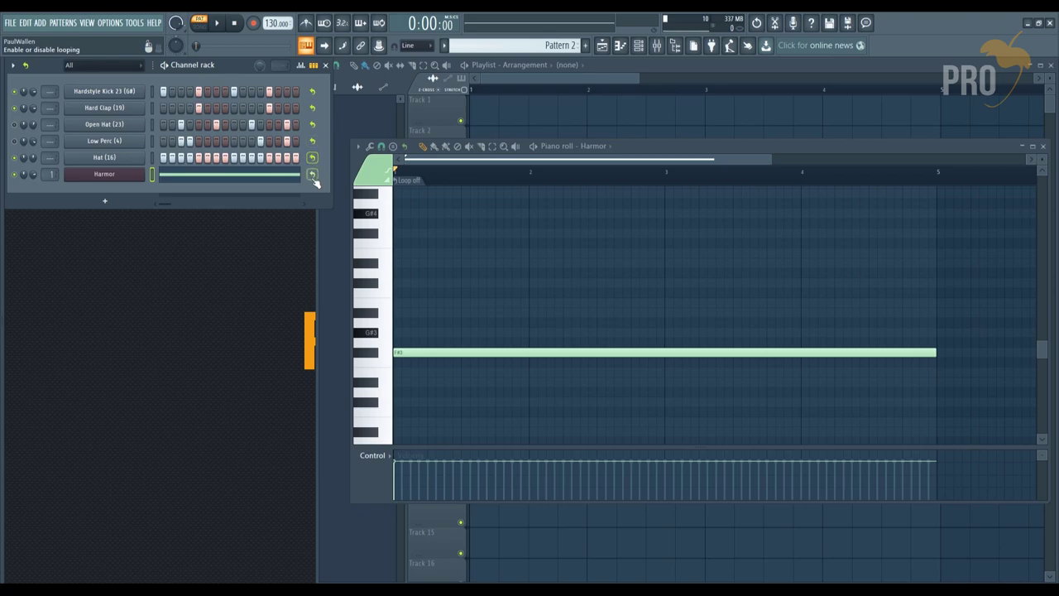
key(space)
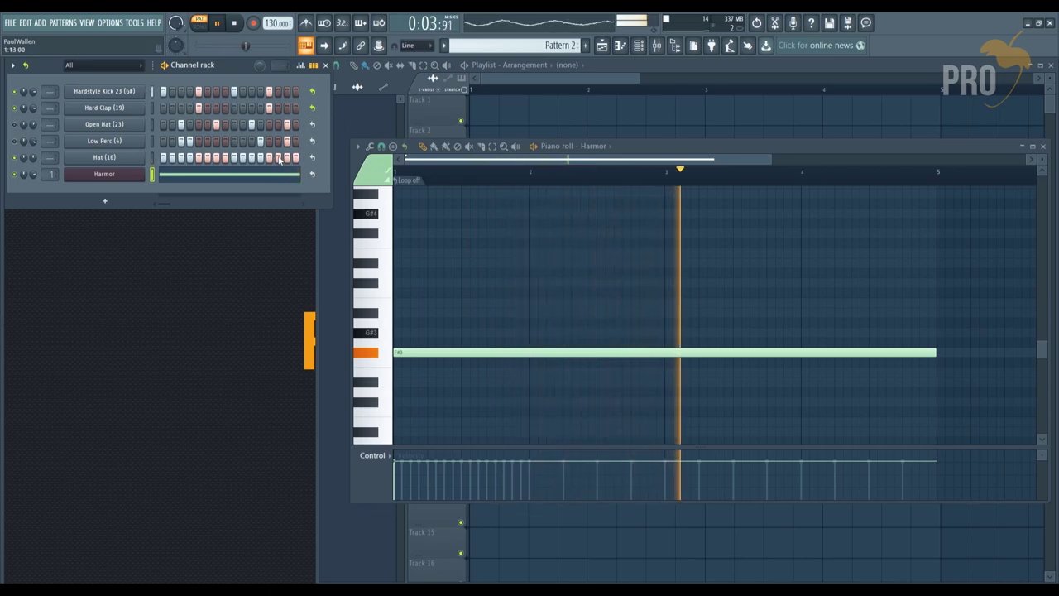
click(241, 22)
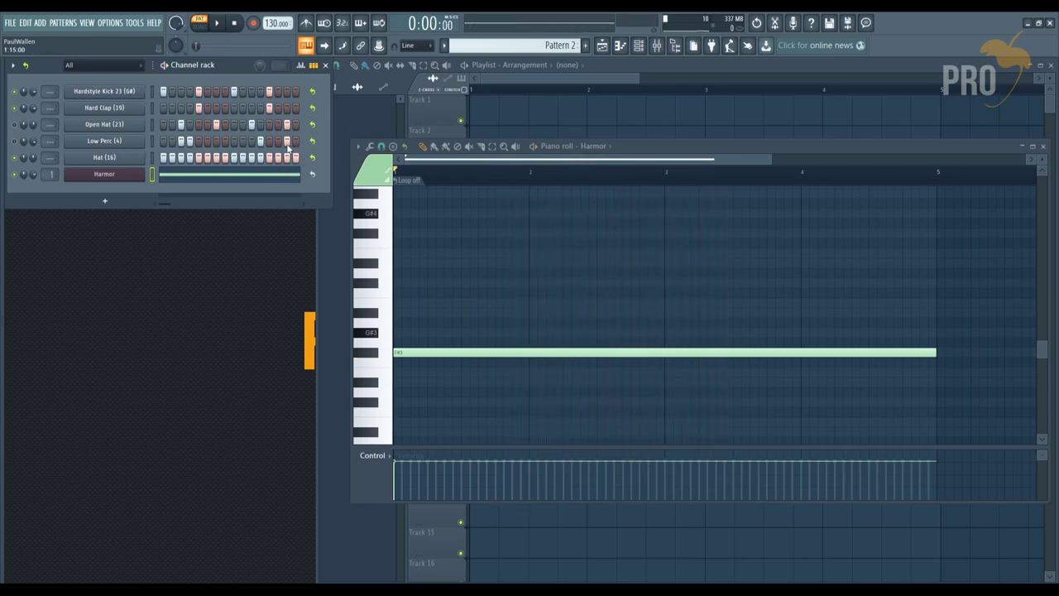
- Switch the loop type to Advanced looping and review the loop point options of the Hardstyle Kick 23 channel
click(24, 65)
click(71, 96)
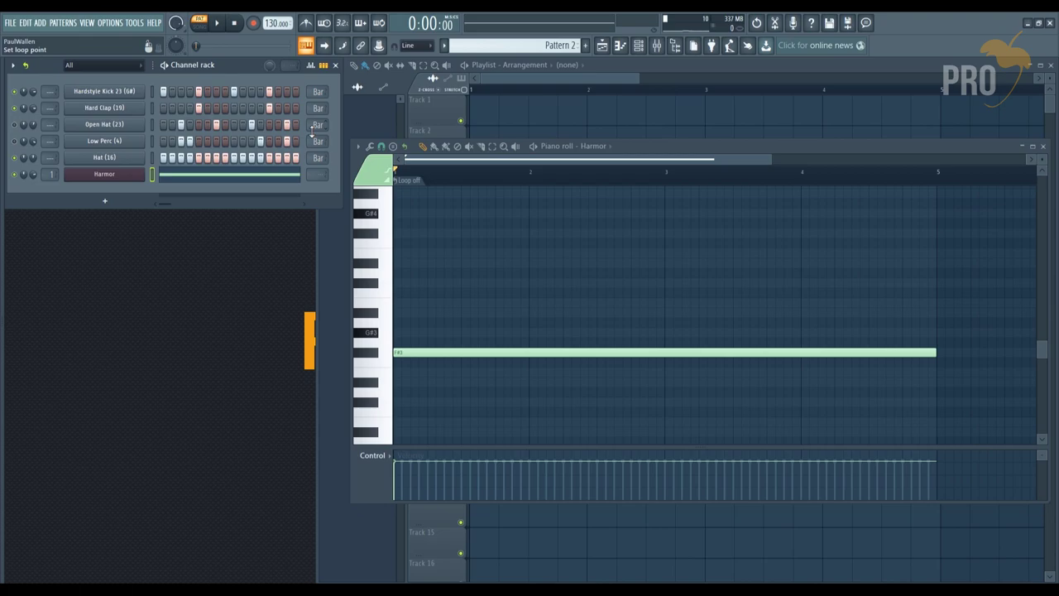
click(322, 122)
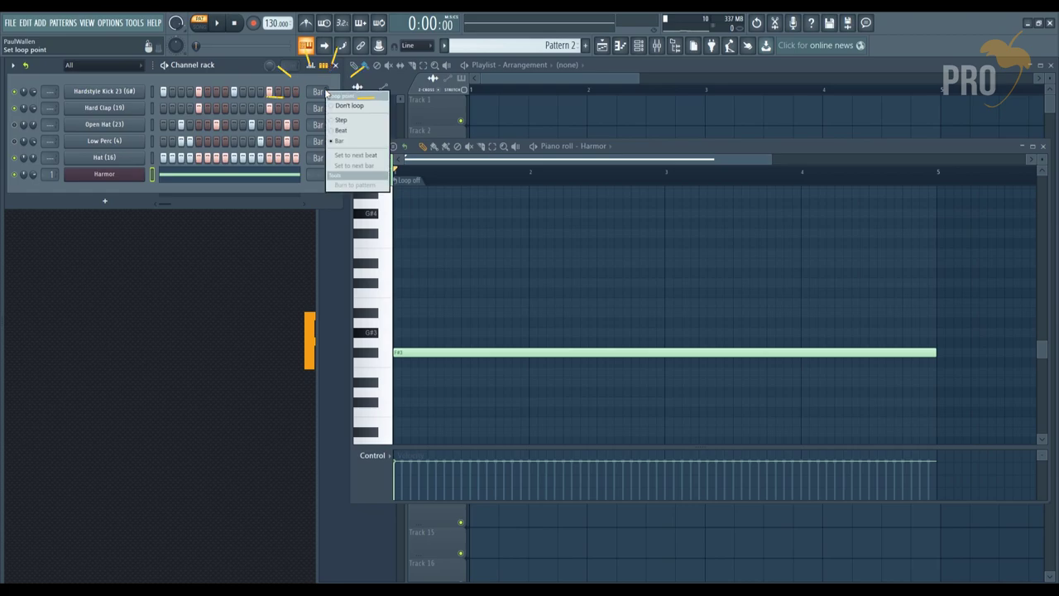
click(285, 78)
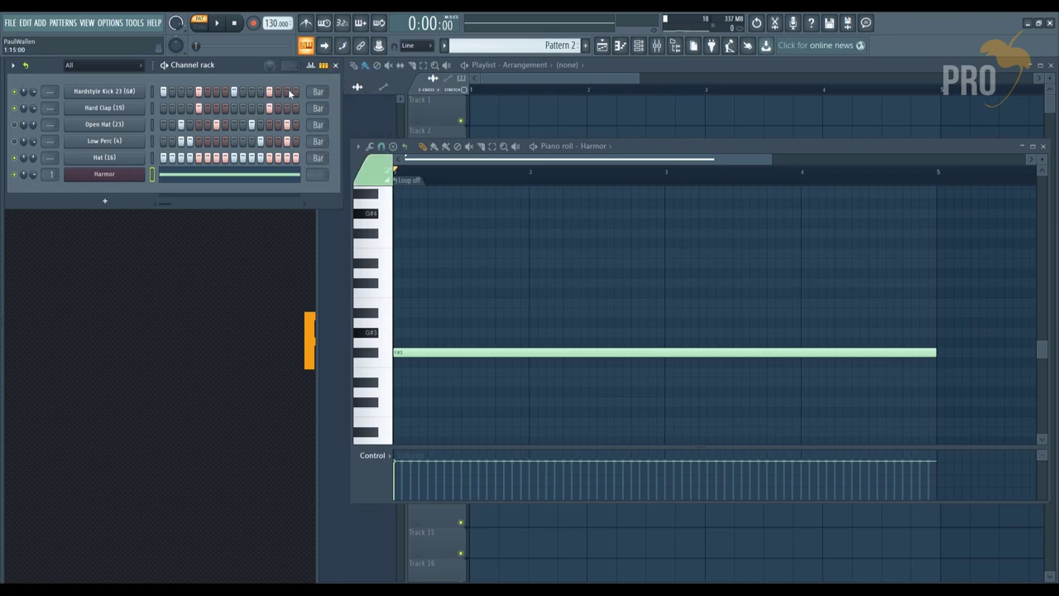
- Set the loop point to Beat for Hardstyle Kick 23, Step for Hard Clap (19) and Bar for Open Hat (23)
click(318, 91)
click(317, 108)
click(335, 123)
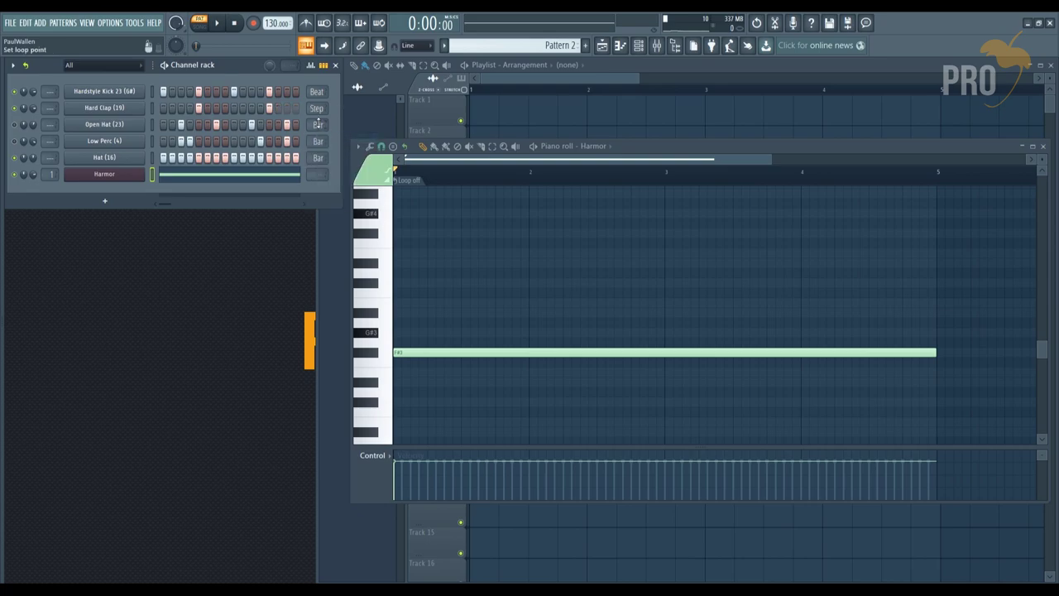
click(317, 123)
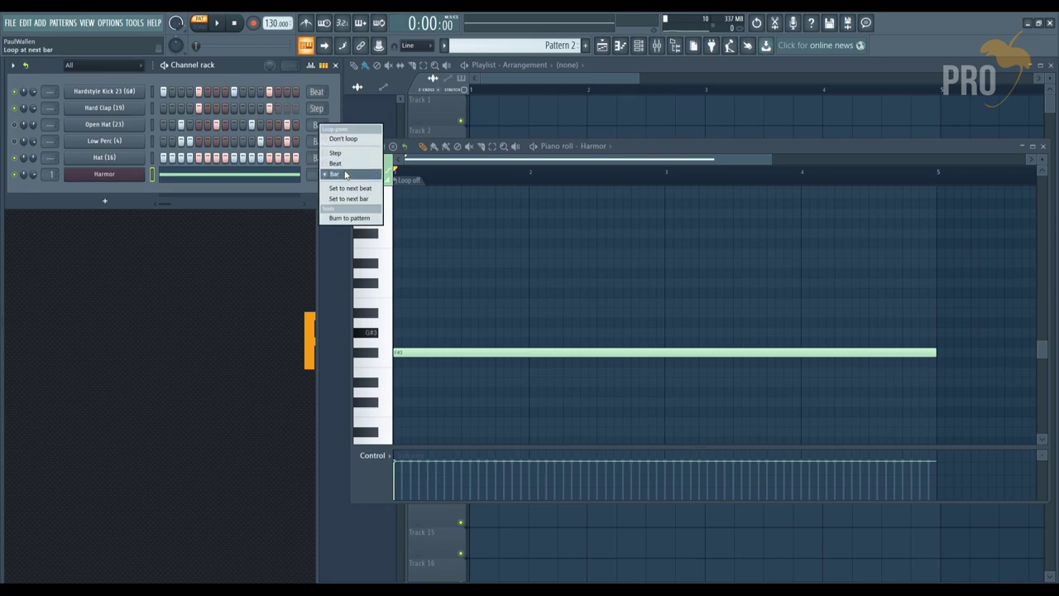
click(345, 175)
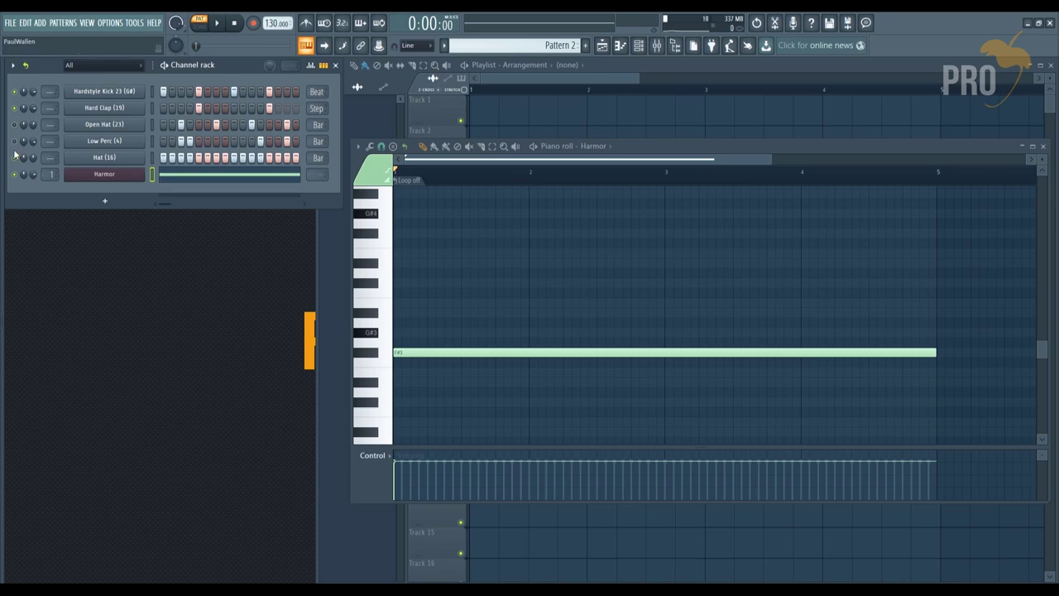
- Set the loop points to Step for Hat (16), 3 for Hardstyle Kick 23 and 4 for Hard Clap (19), and start playback
click(317, 157)
click(354, 189)
scroll(317, 108, down, 5)
scroll(317, 107, down, 1)
click(318, 91)
click(339, 109)
click(318, 91)
click(340, 108)
scroll(317, 91, down, 2)
key(space)
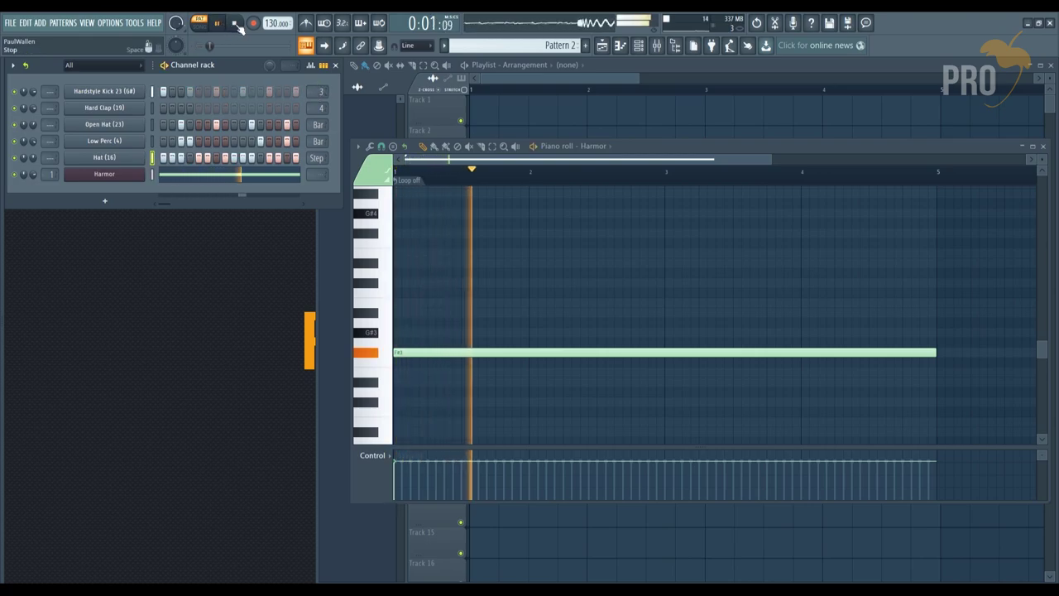
- During playback, set the loop points to 4 for Hardstyle Kick 23, 7 for Hard Clap (19) and Open Hat (23), and 5 for Hat (16)
scroll(318, 108, down, 2)
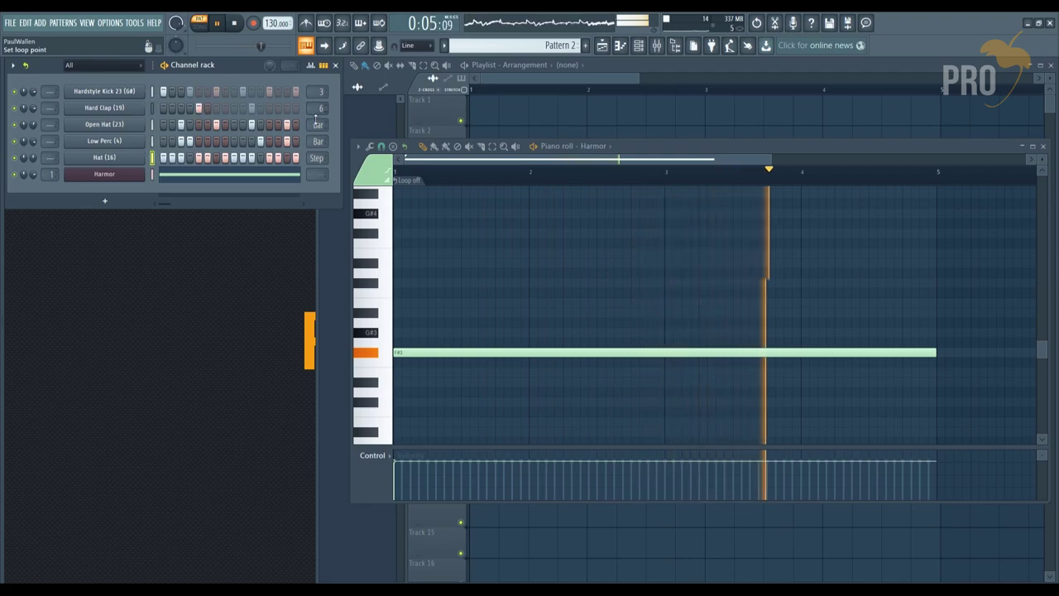
scroll(317, 124, down, 2)
scroll(315, 124, down, 6)
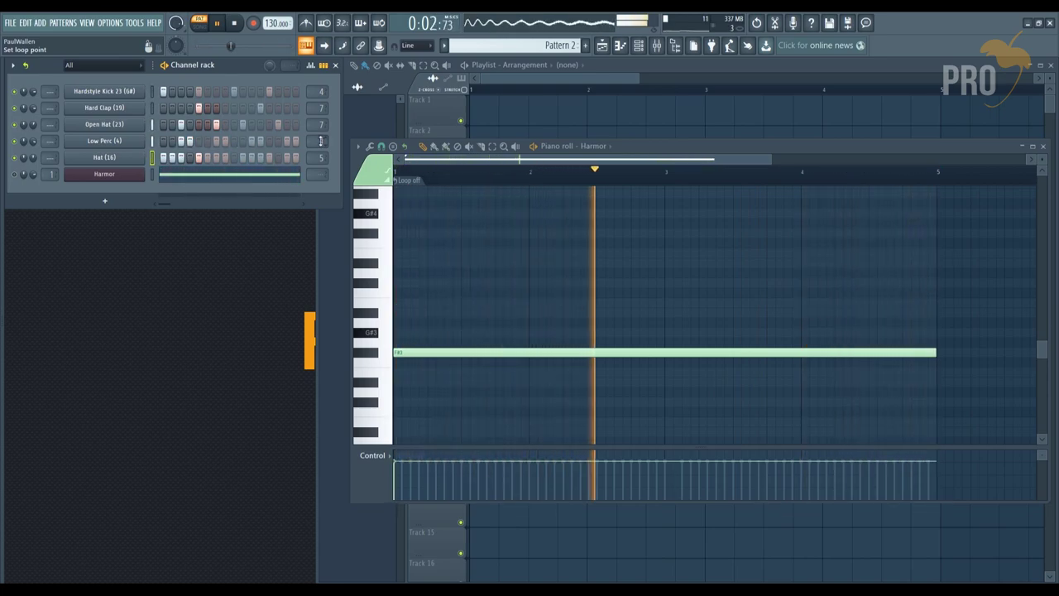
- Stop playback, shorten the Harmor F#3 note to one bar, and add one-bar D3, A3 and E3 notes in bars 2 to 4
click(234, 25)
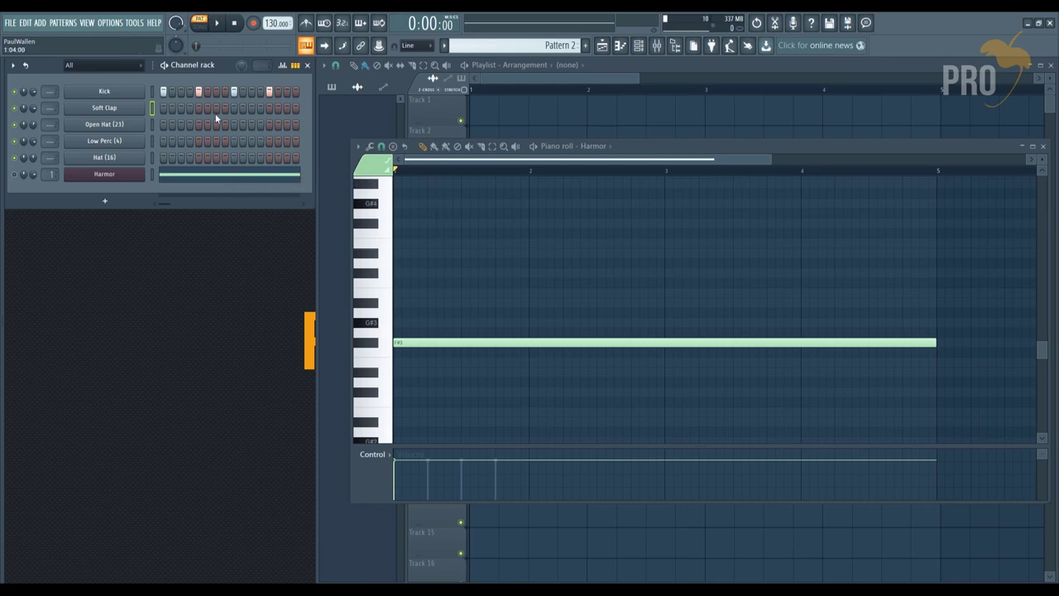
drag(936, 341, 530, 341)
click(579, 381)
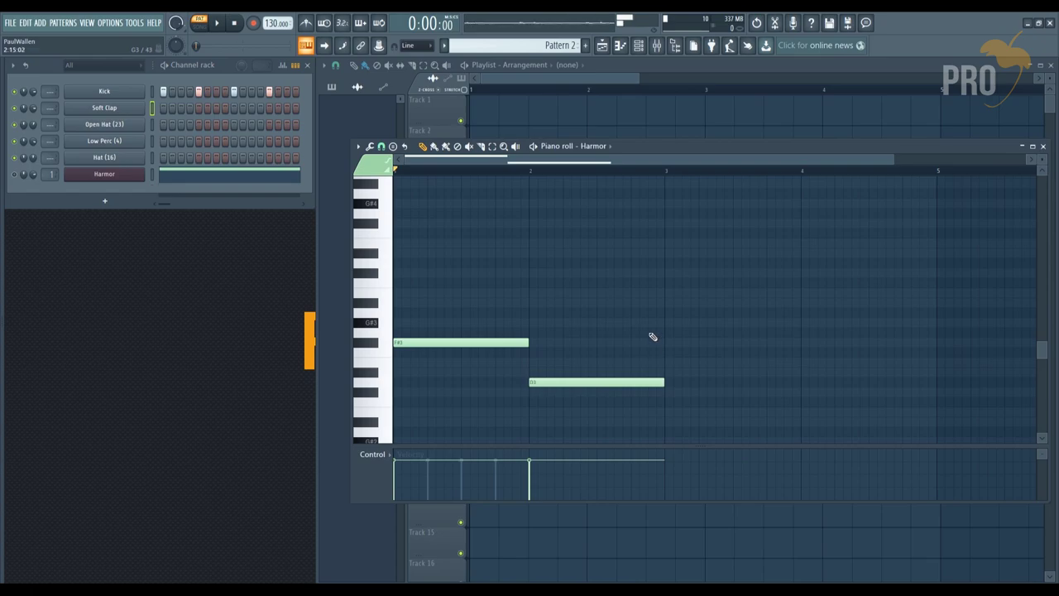
click(667, 312)
click(804, 363)
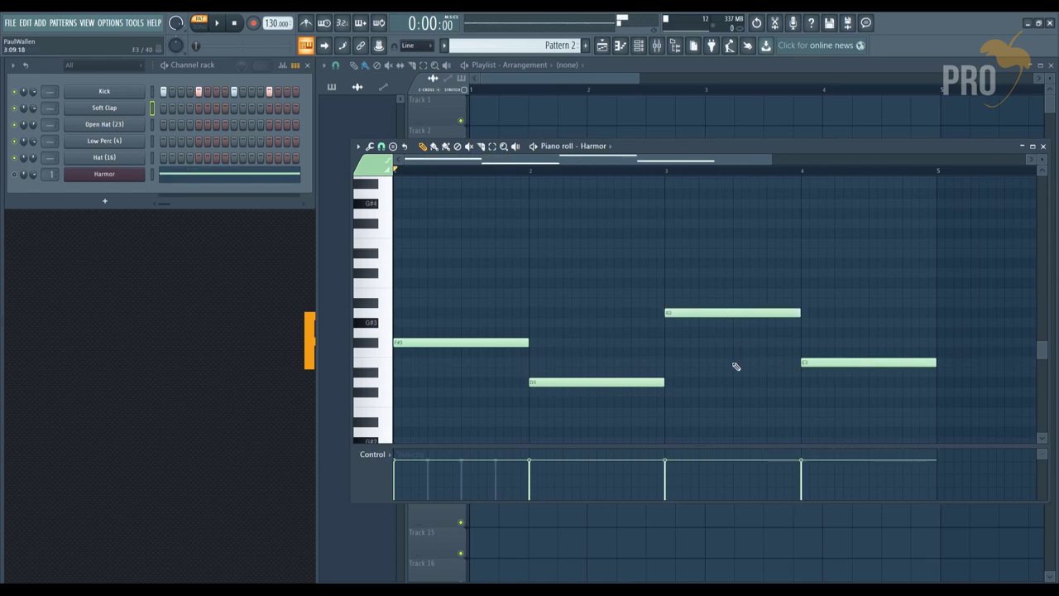
- Turn on the complete piano roll preview in the channel rack and switch it back off
click(13, 65)
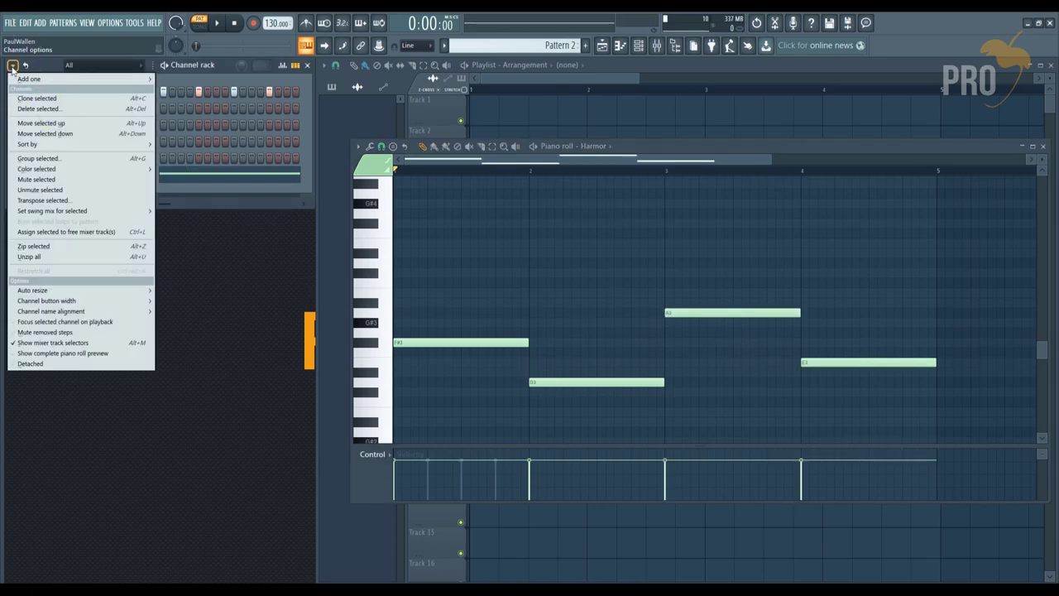
click(112, 357)
click(13, 66)
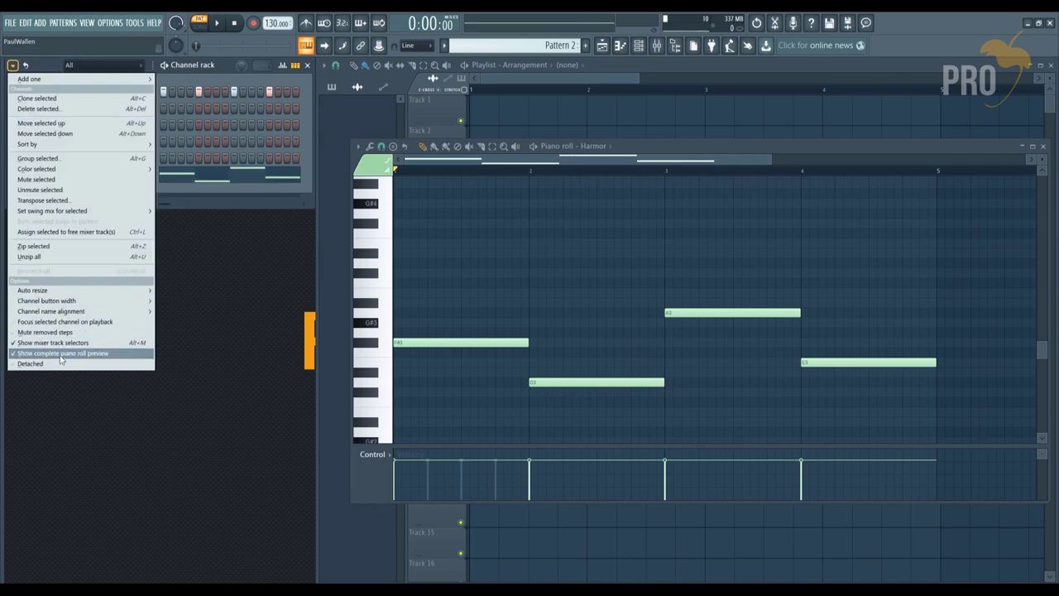
key(Escape)
- Toggle solo for Harmor from its plugin window during playback, stop playback, and close the plugin
click(461, 189)
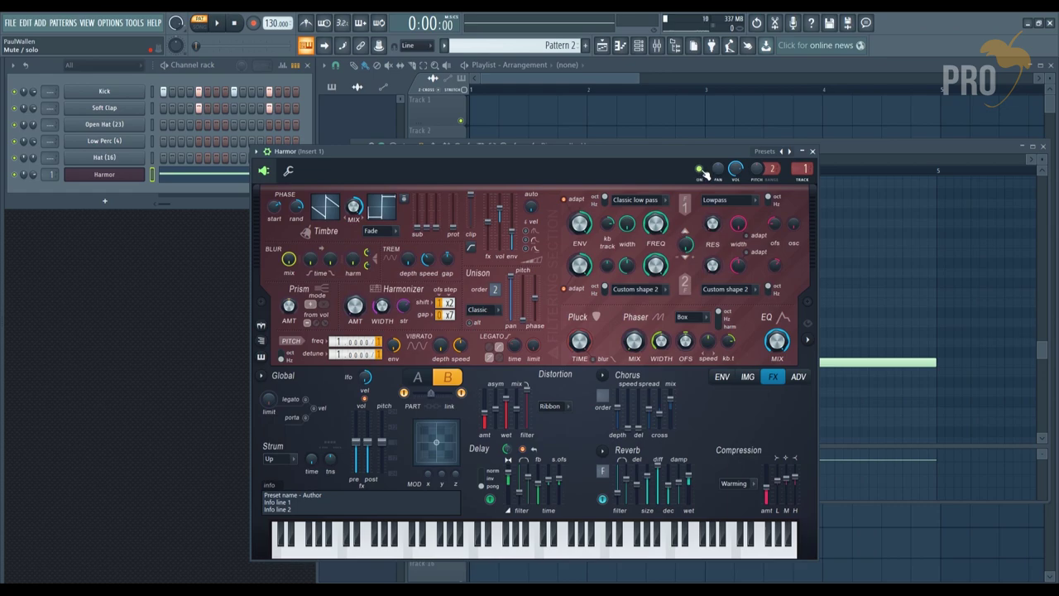
right_click(698, 172)
key(Escape)
key(space)
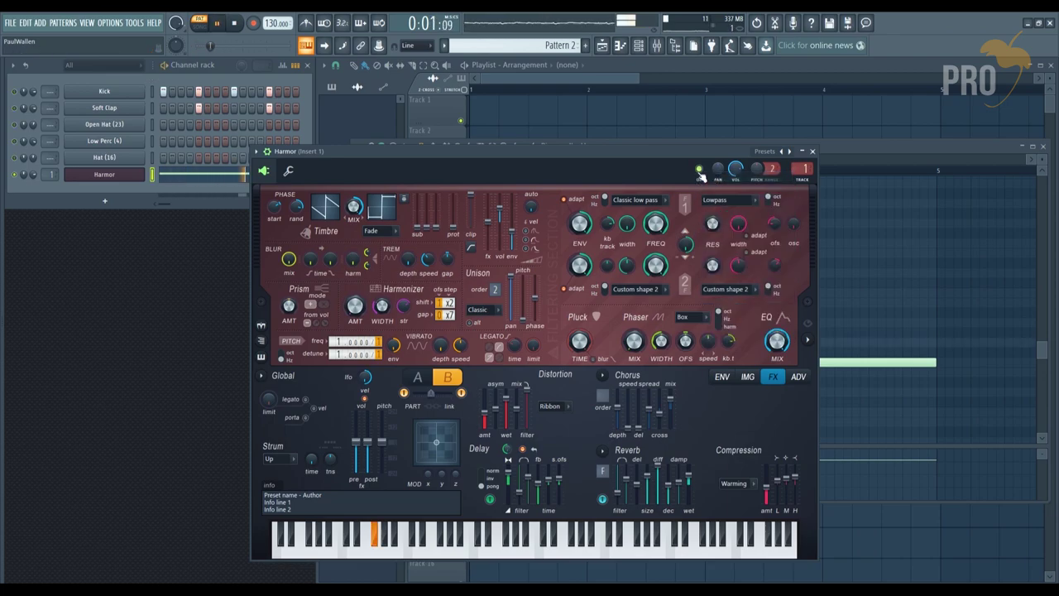
right_click(700, 171)
key(Escape)
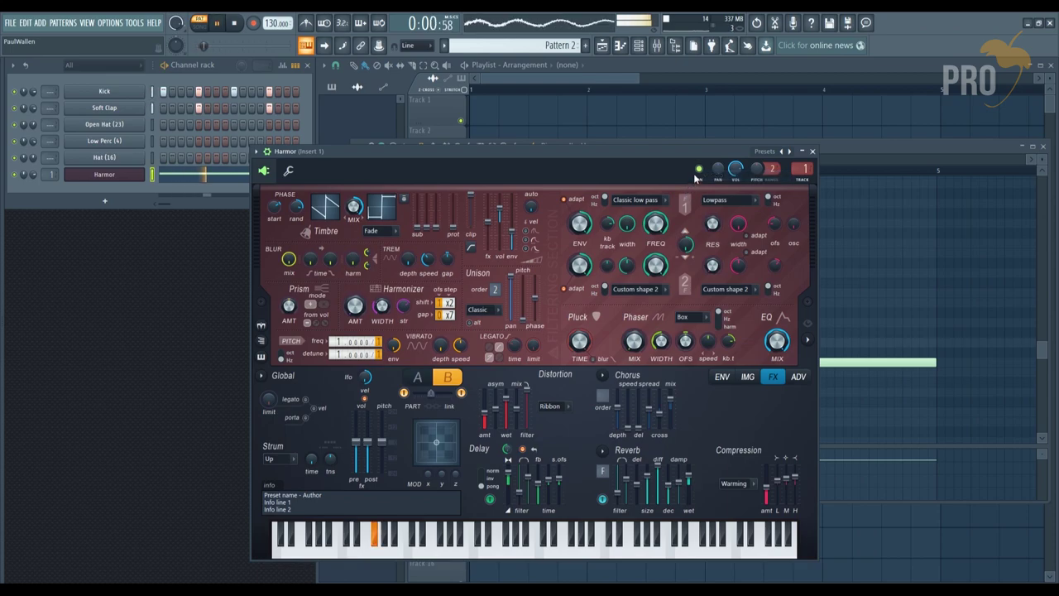
right_click(700, 172)
key(Escape)
right_click(701, 171)
key(Escape)
key(space)
click(812, 151)
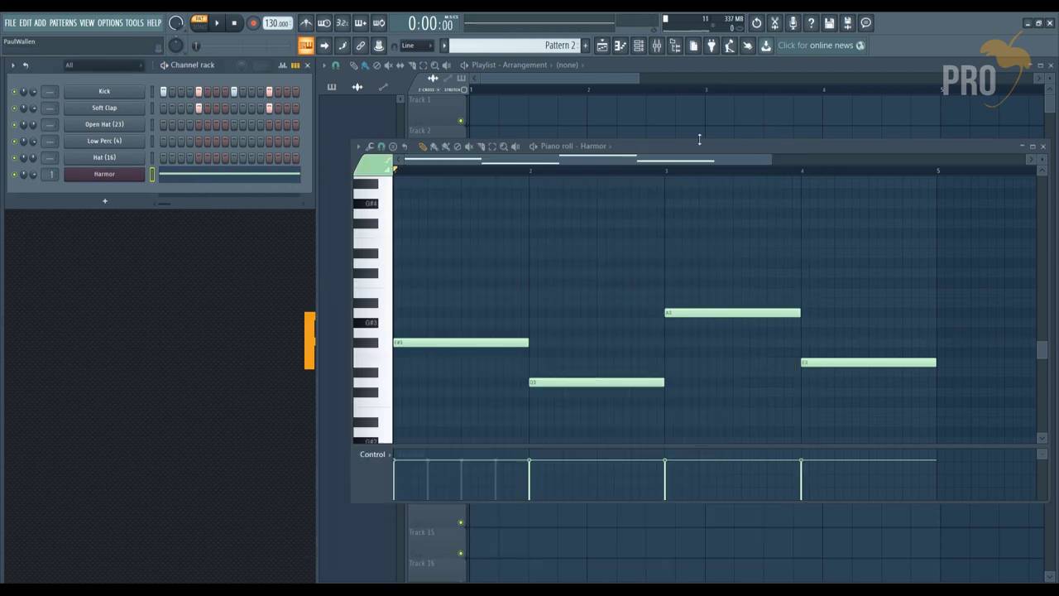
- Open the mixer and Fruity parametric EQ 2 on Insert 1, review its mute/solo switch options, and reposition the plugin window
click(658, 46)
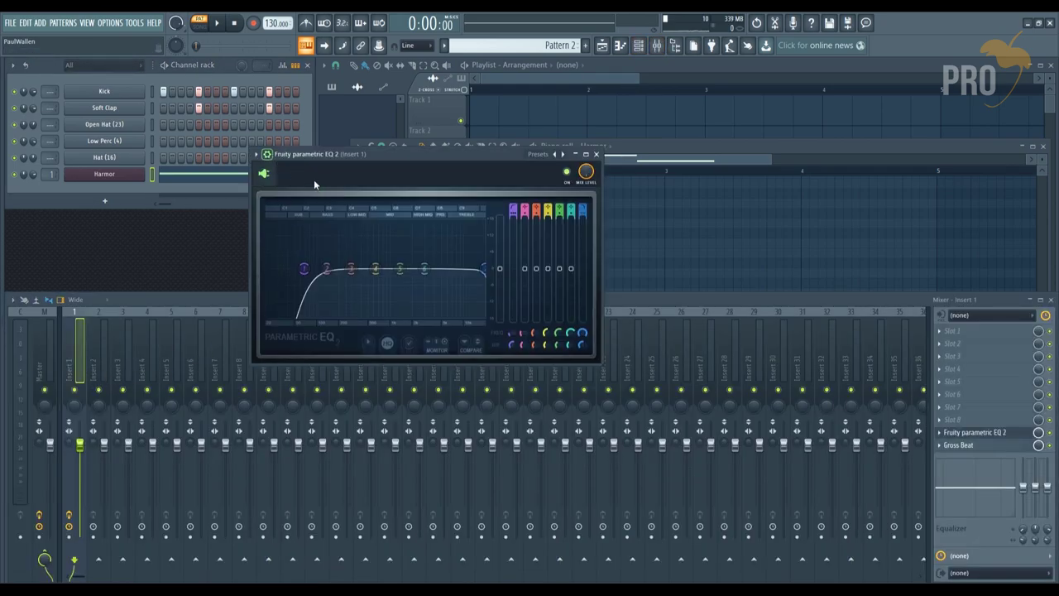
right_click(570, 174)
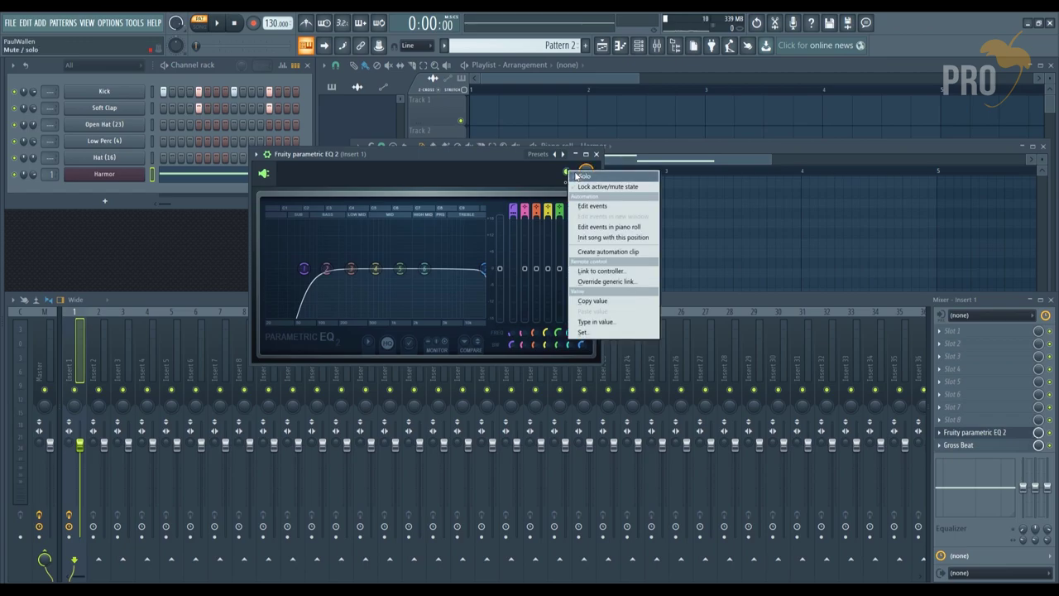
click(429, 146)
drag(496, 163, 487, 212)
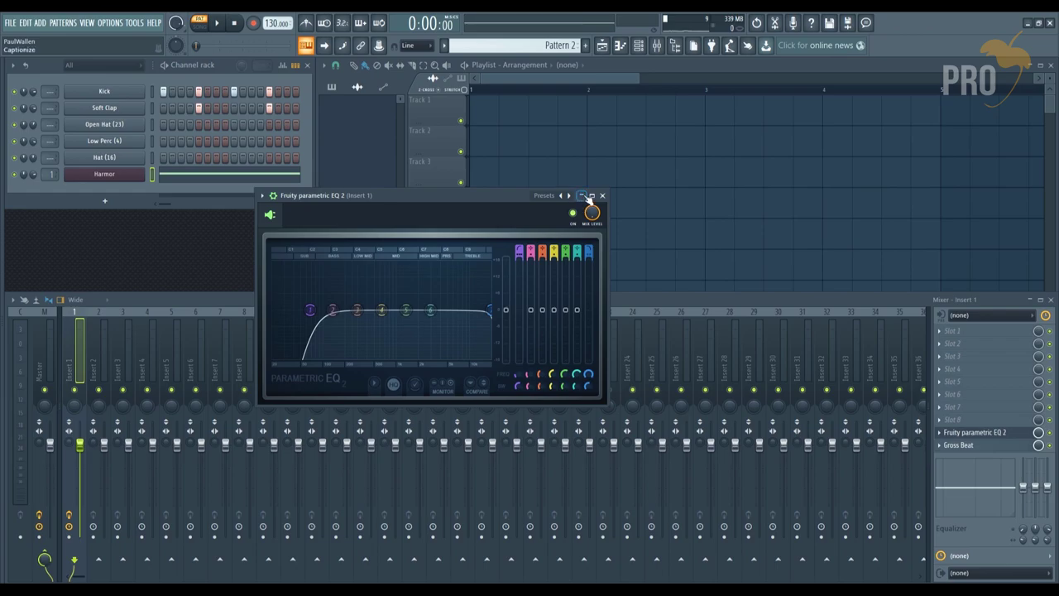
- Start playback and switch Fruity parametric EQ 2 on Insert 1 off and back on
key(space)
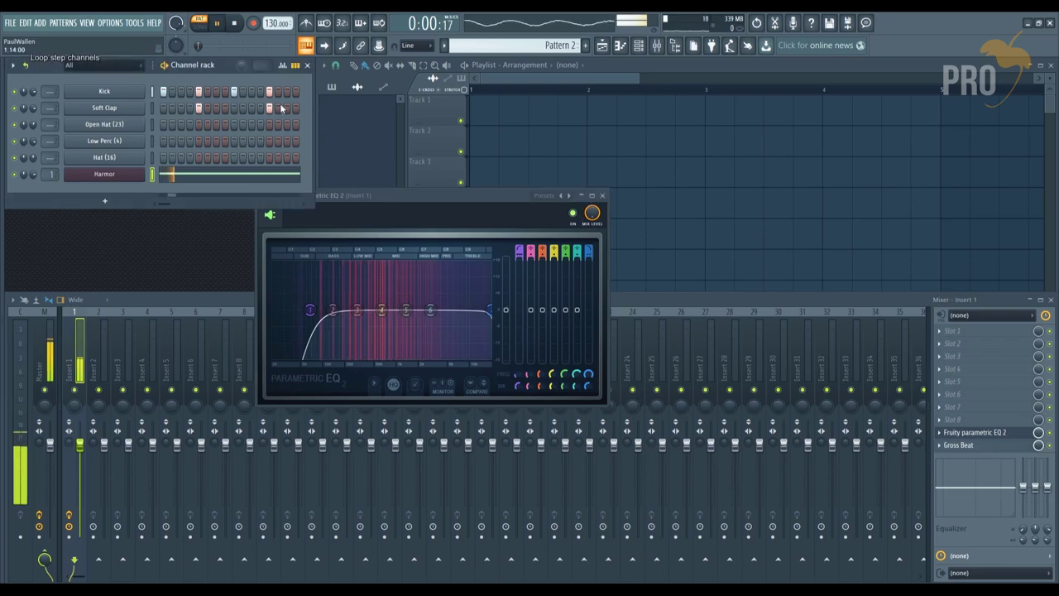
click(572, 219)
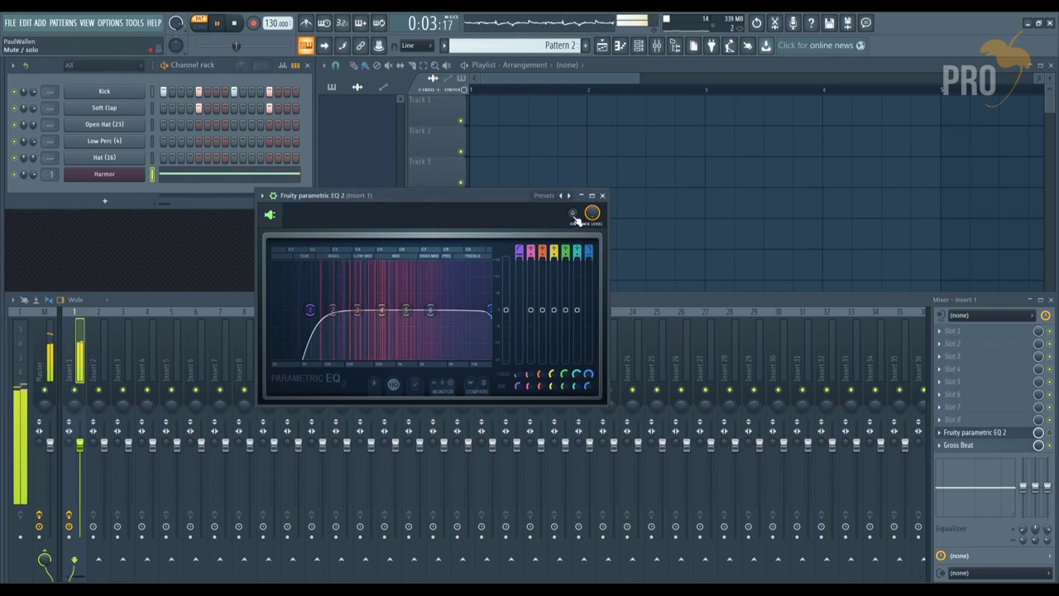
click(572, 217)
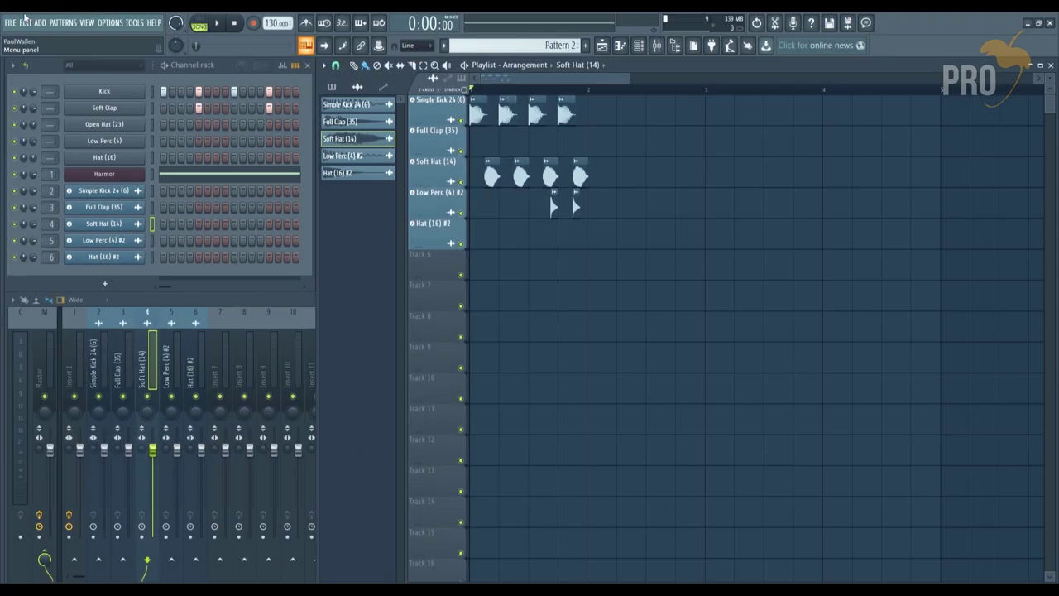
- Run the Reset empty playlist tracks macro to clear the unused Full Clap (35) and Hat (16) #2 tracks
click(132, 23)
mouse_move(149, 60)
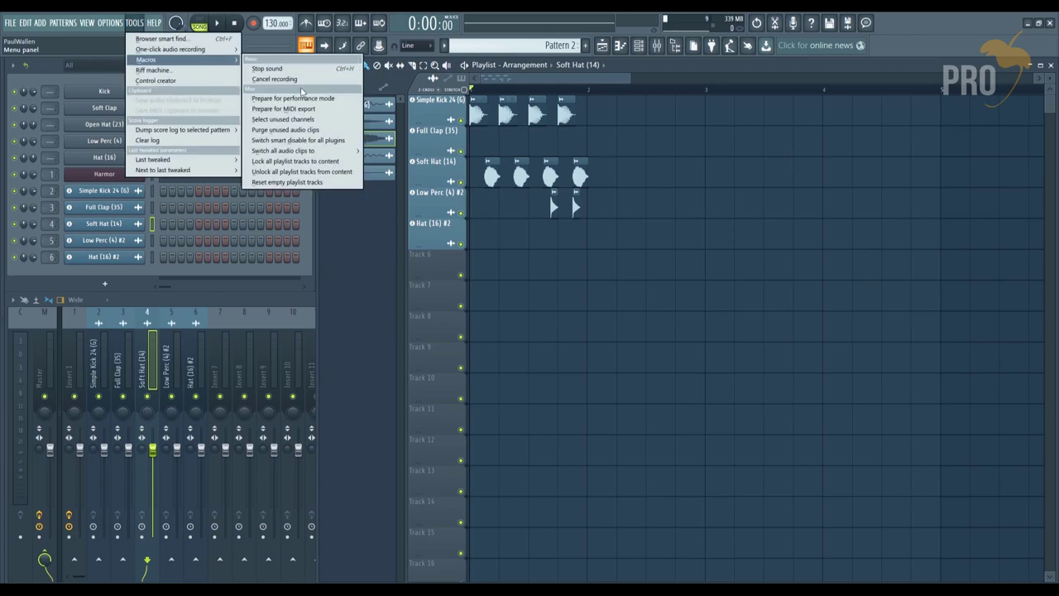
click(326, 183)
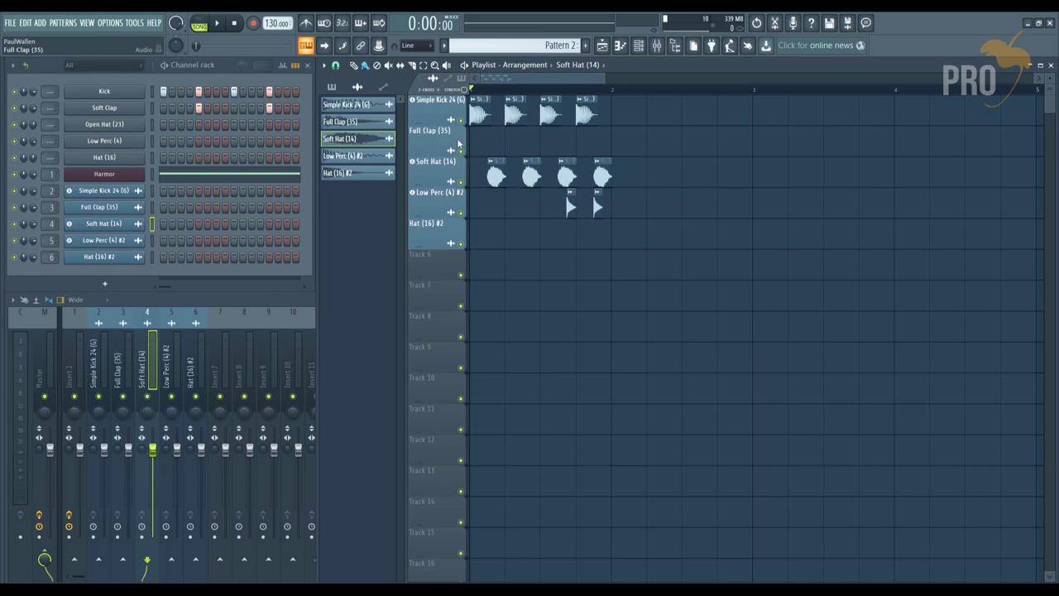
click(134, 23)
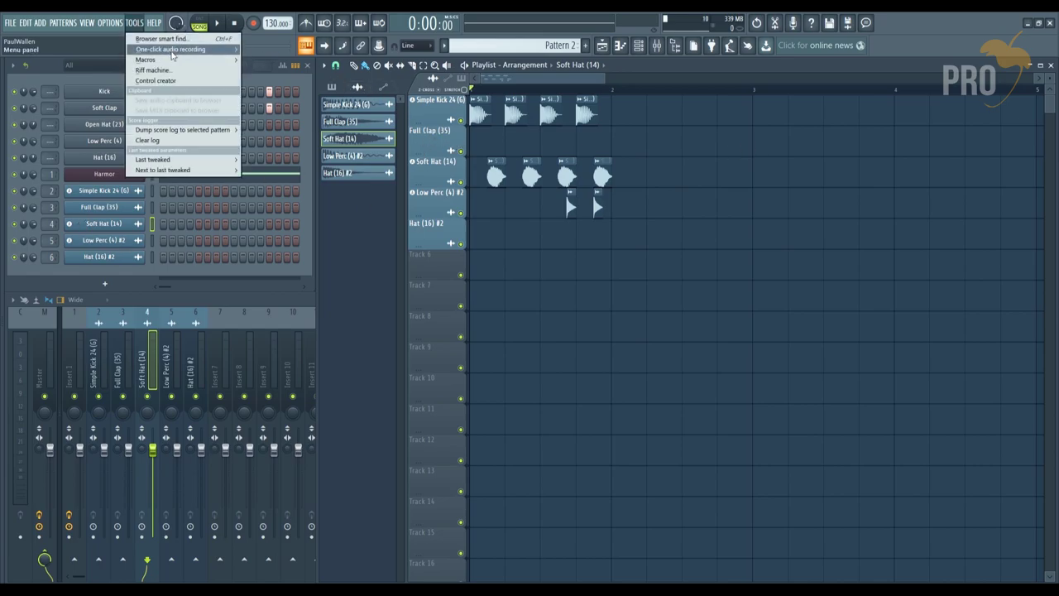
mouse_move(169, 59)
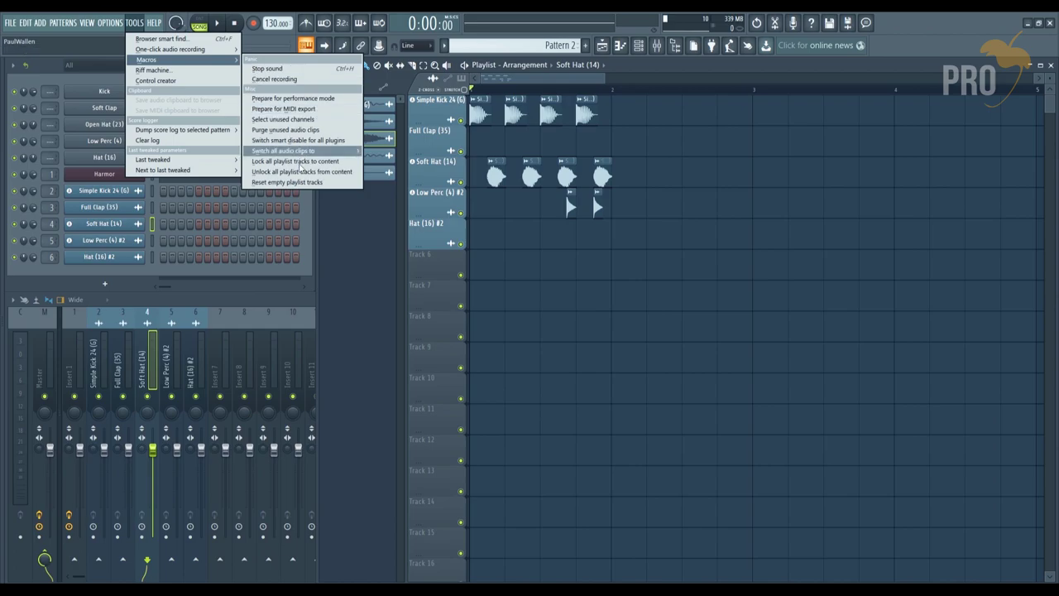
click(302, 182)
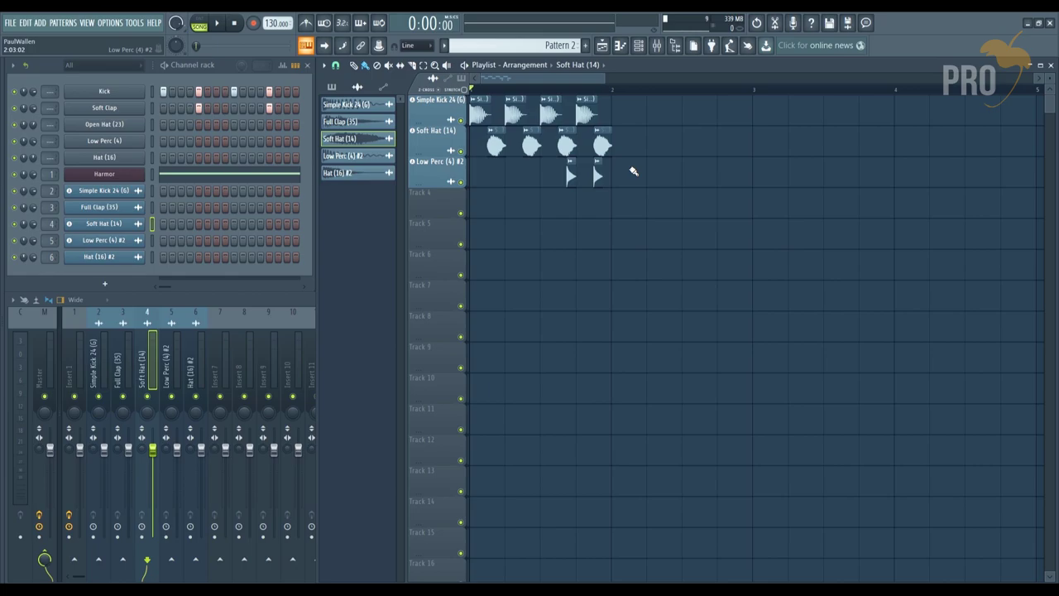
- Switch the performance monitor's display from voice count to View FPS
click(739, 30)
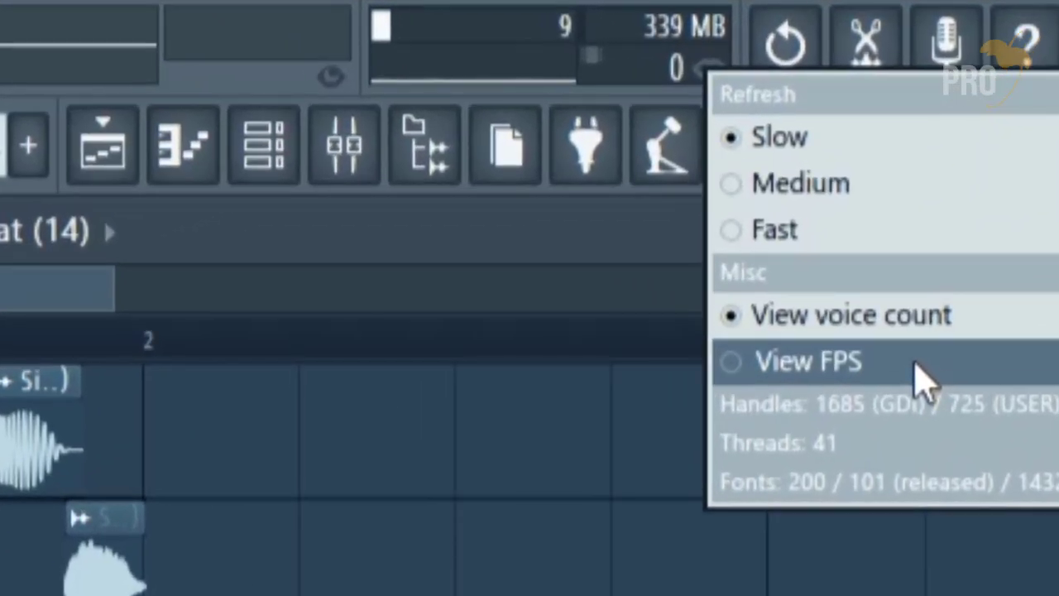
click(787, 99)
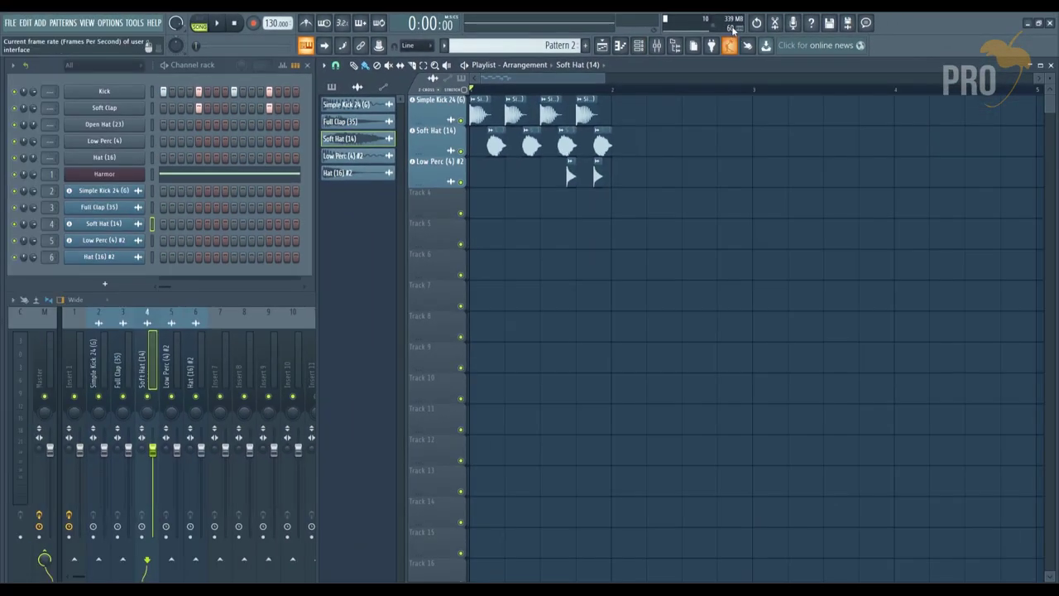
click(728, 32)
- Open the project info settings
click(110, 23)
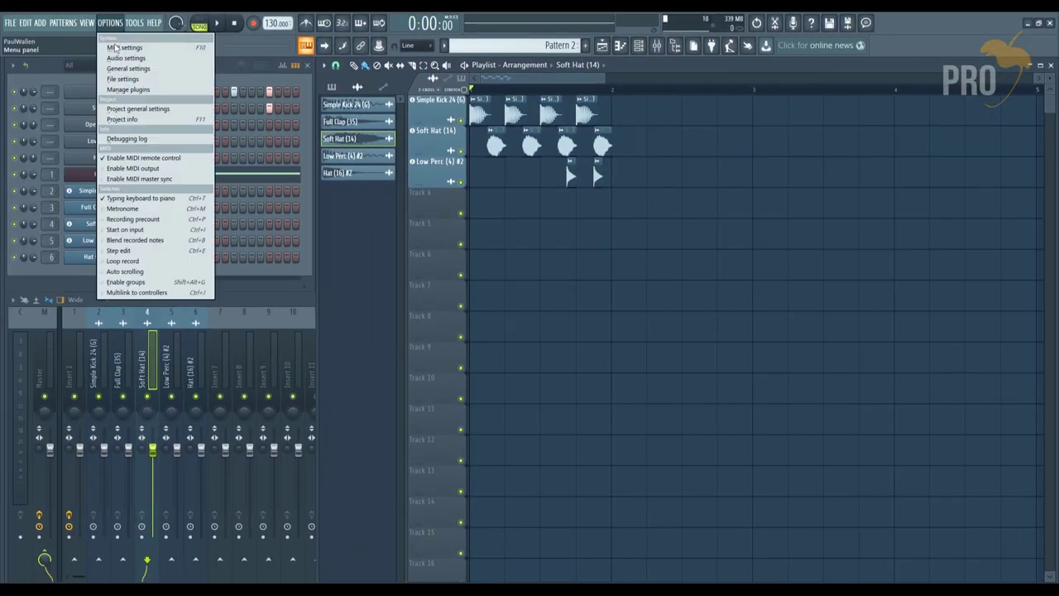
click(124, 119)
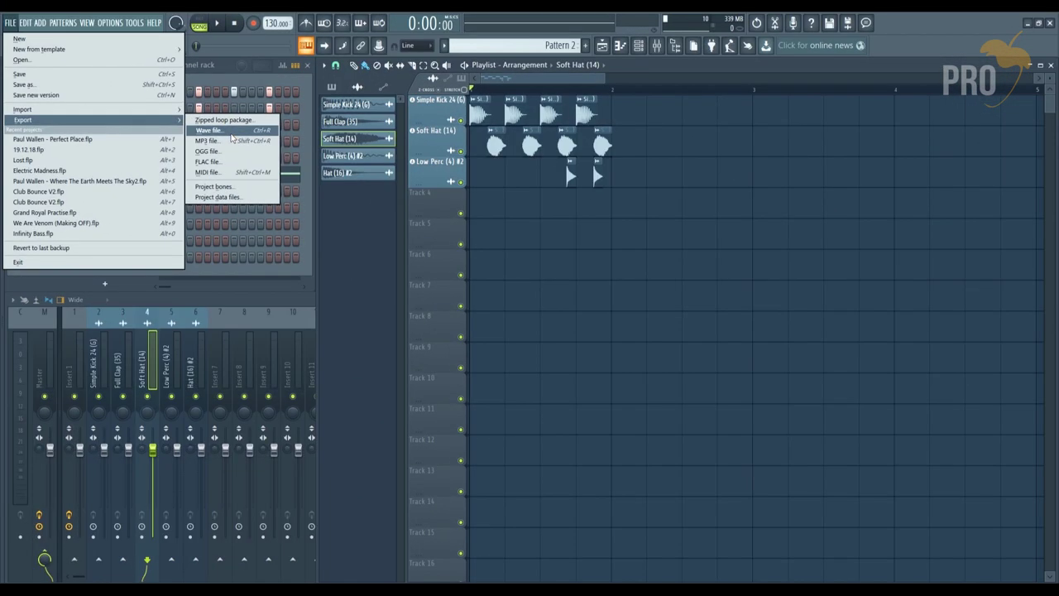
- Open the WAV export settings, review the stereo and mono channel options, keep Stereo, and close without rendering
click(240, 137)
click(576, 231)
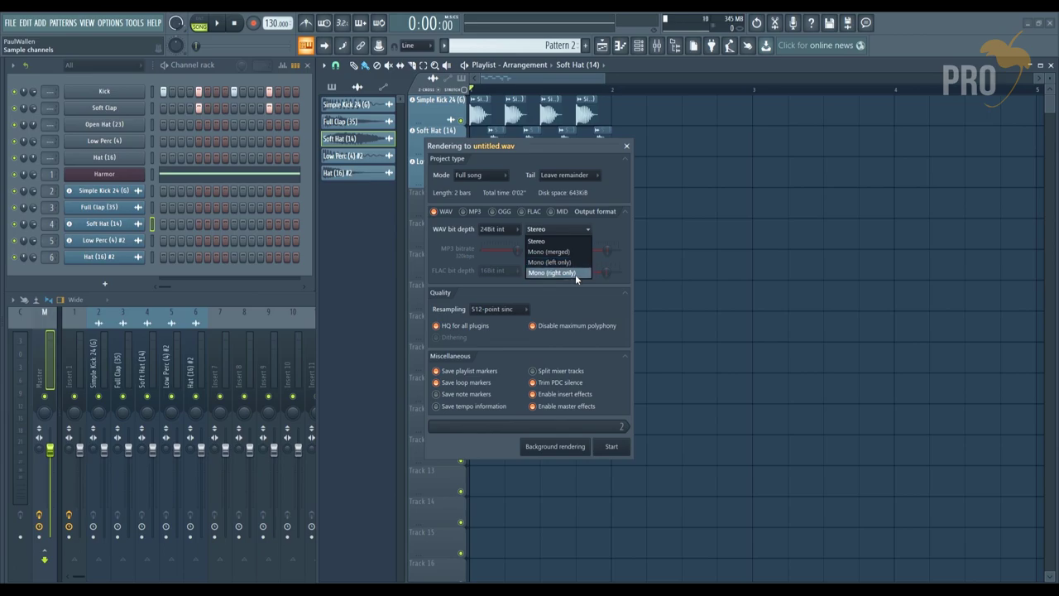
click(569, 240)
click(573, 232)
click(571, 233)
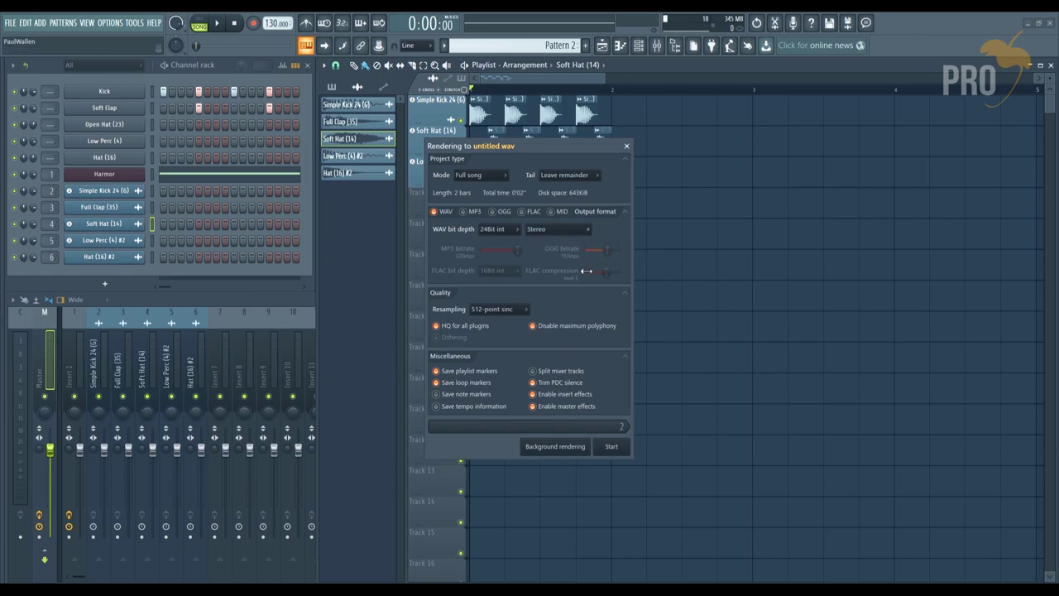
click(626, 146)
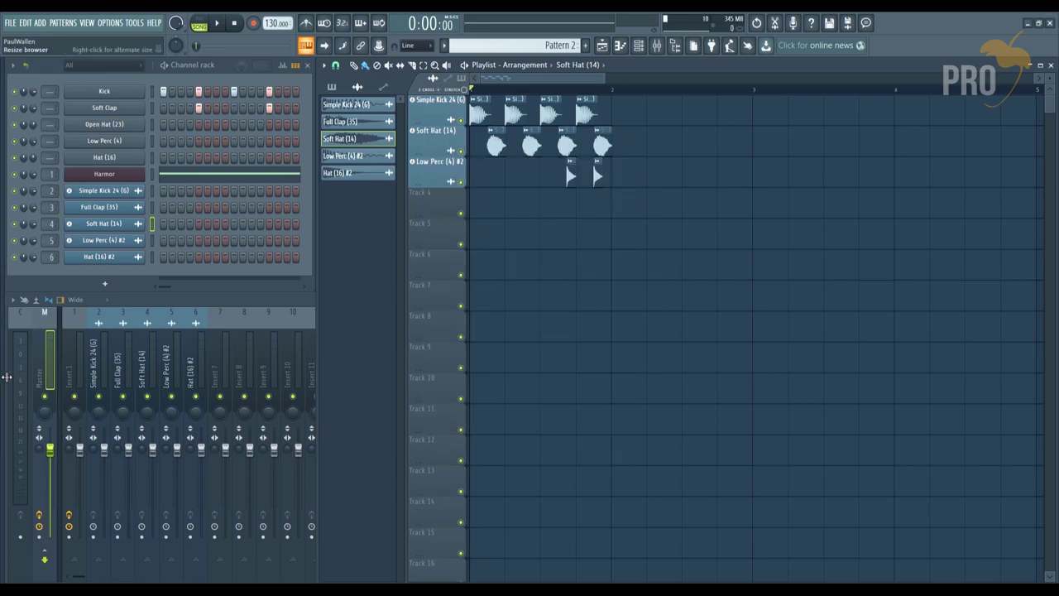
- Reveal the browser and open the Kicks folder inside the Drums pack
drag(3, 387, 123, 373)
click(65, 260)
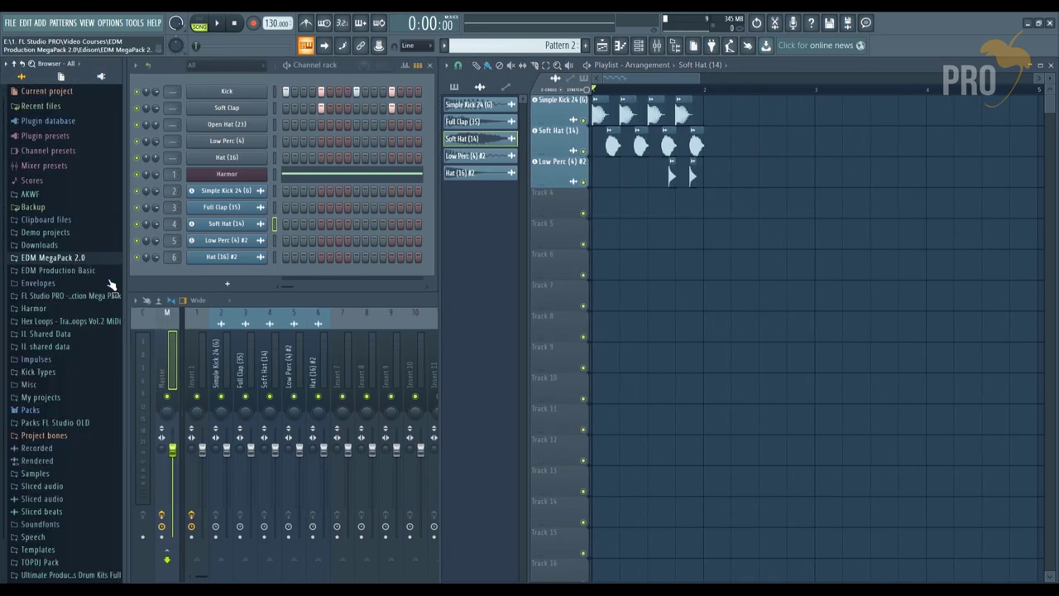
scroll(99, 386, down, 1)
click(91, 376)
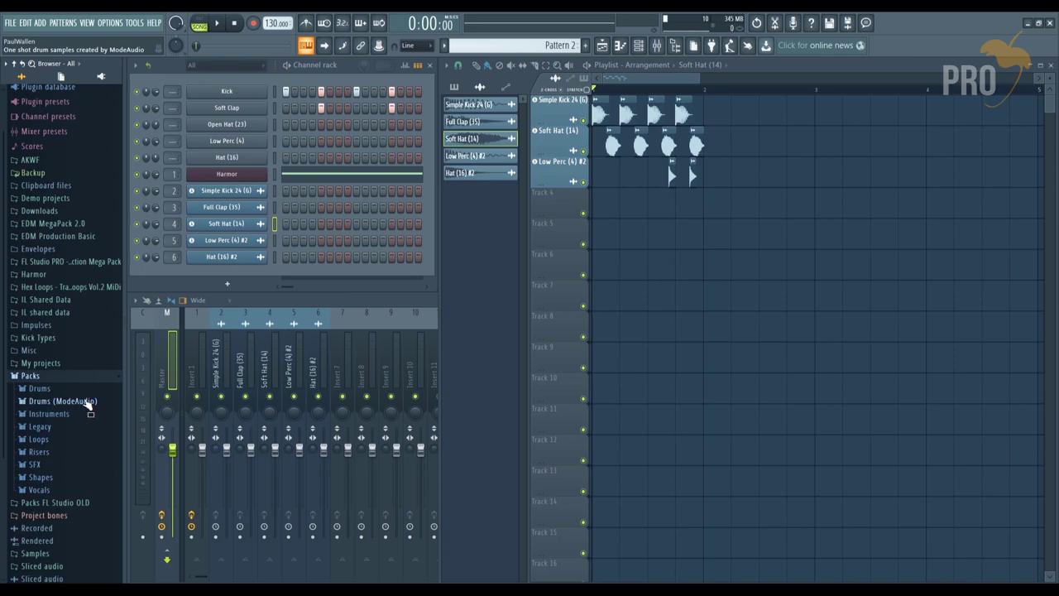
click(83, 390)
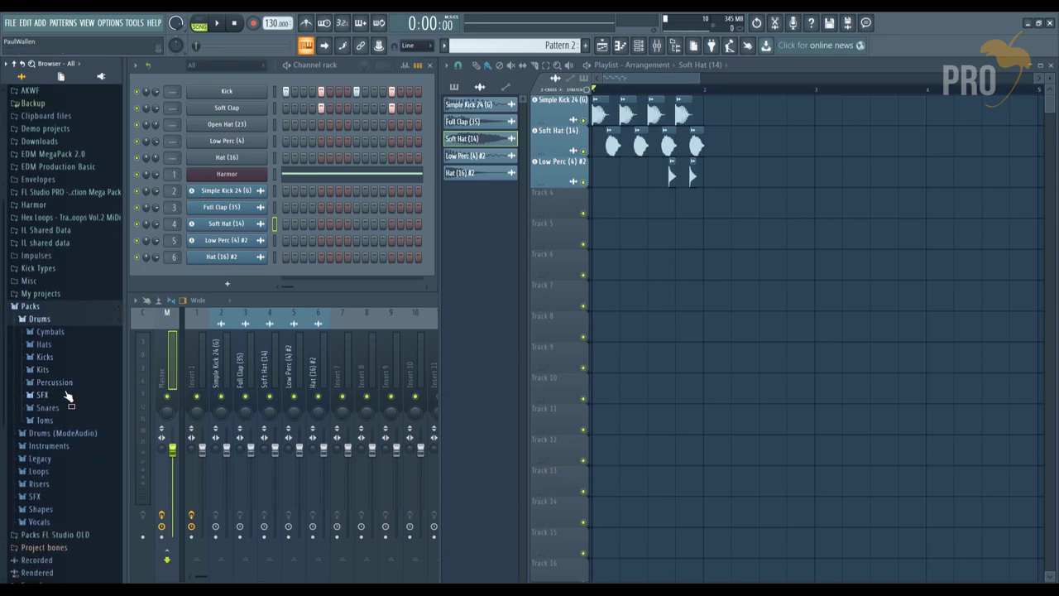
click(61, 358)
- Browse the Kicks folder and preview samples including Minimal Kick 12, 09, 33, 55 and 04
scroll(82, 343, down, 10)
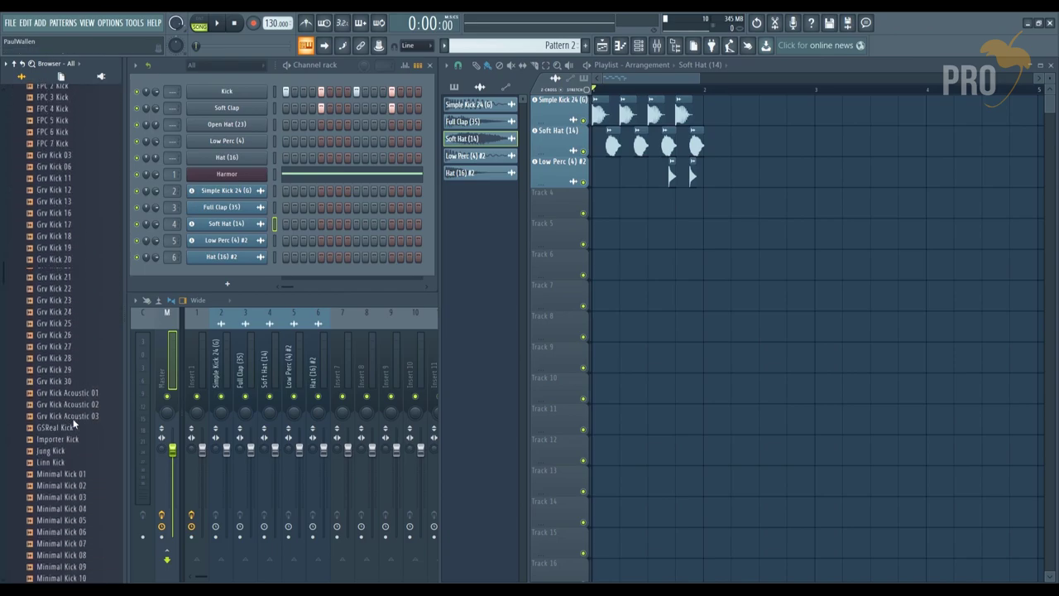
scroll(86, 387, down, 12)
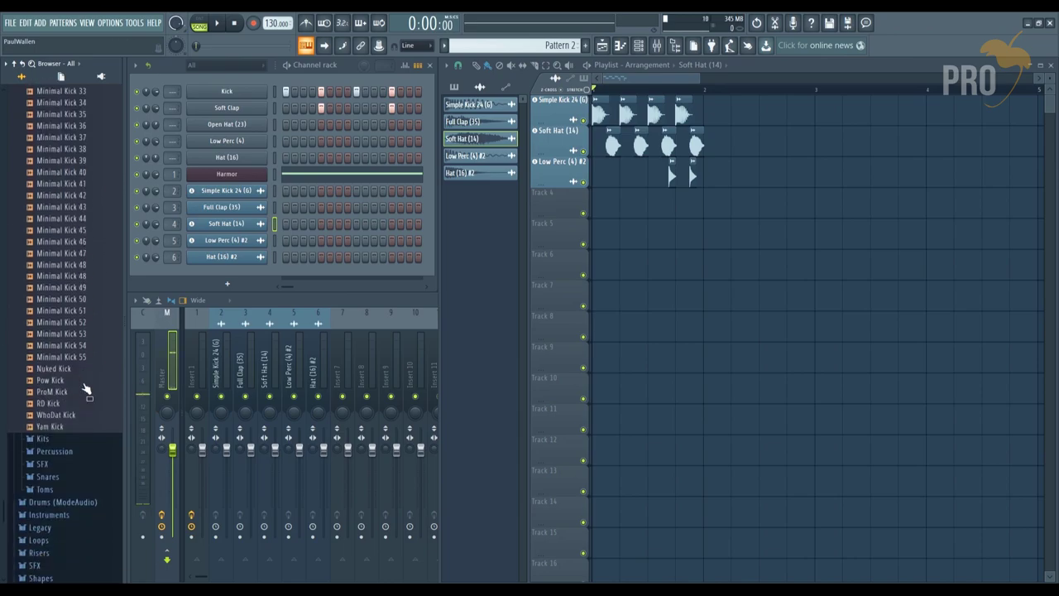
scroll(86, 302, up, 16)
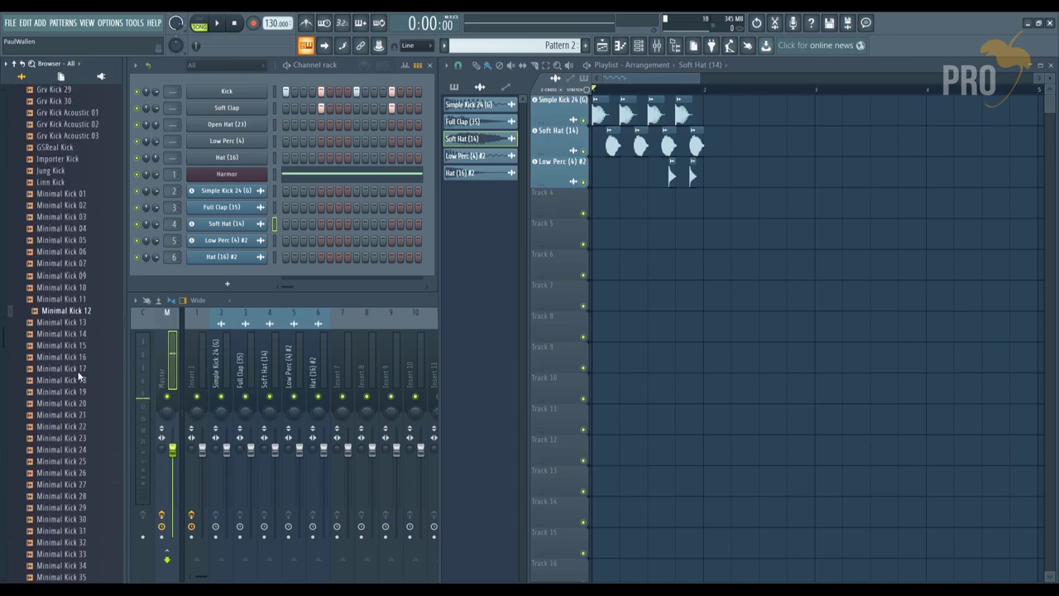
click(91, 281)
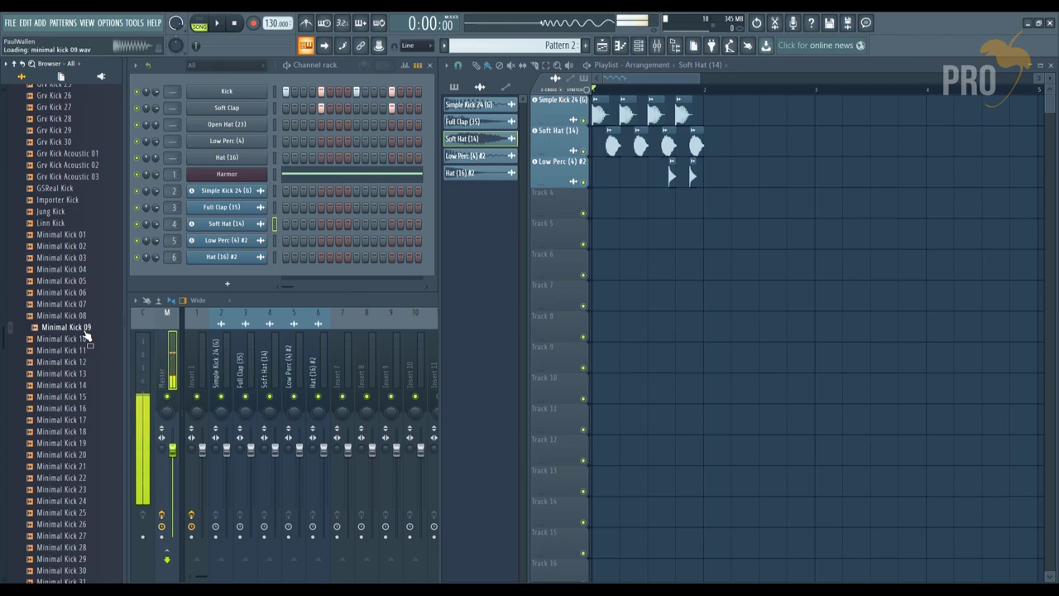
scroll(91, 464, down, 4)
click(88, 467)
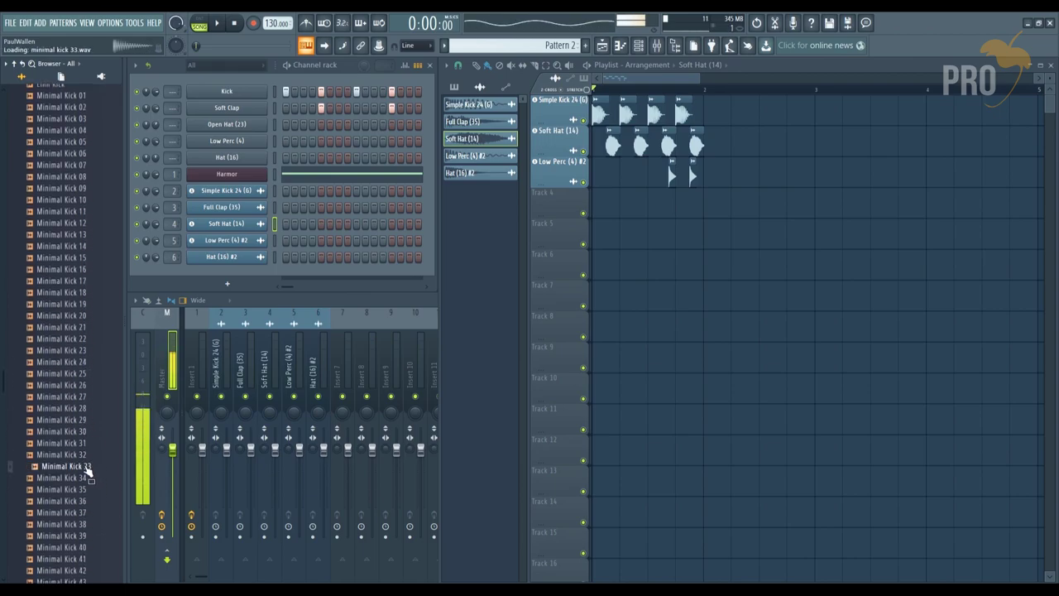
scroll(93, 529, down, 6)
click(93, 501)
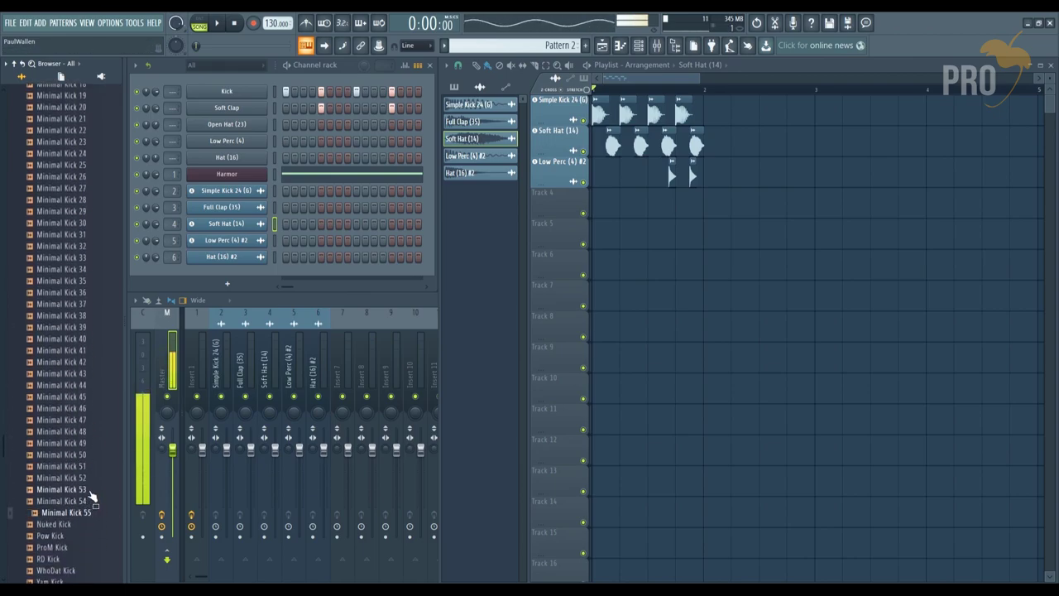
scroll(87, 460, up, 14)
click(83, 408)
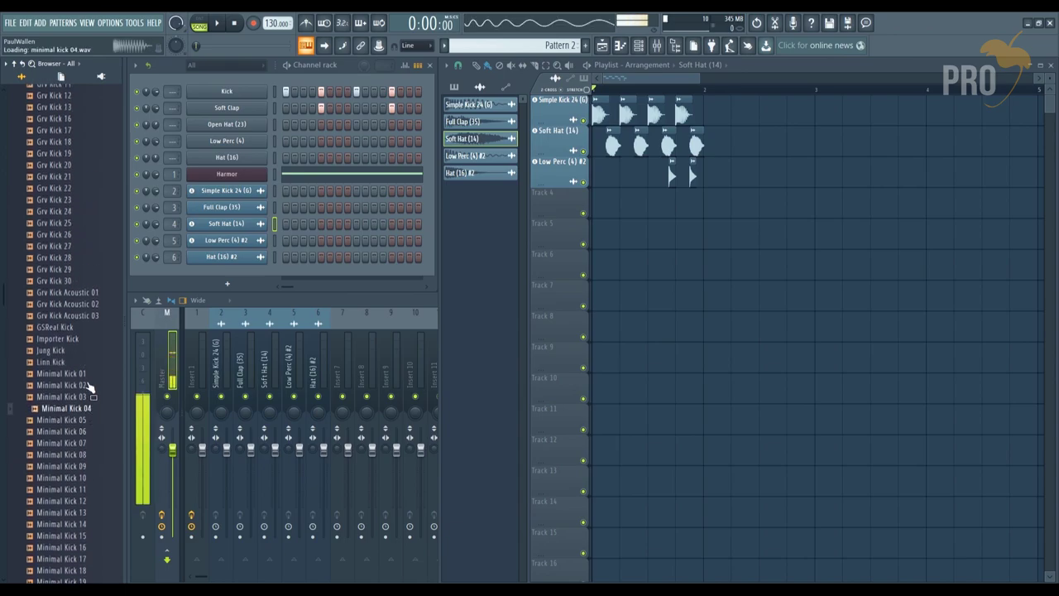
- Return to the start of the Drums pack and hide the browser
scroll(91, 375, up, 15)
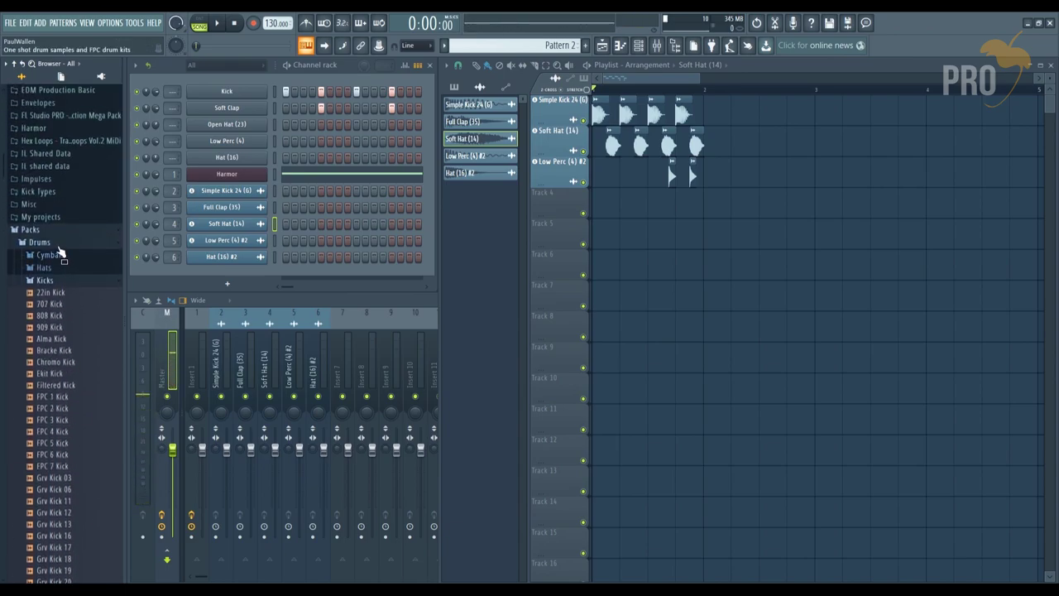
click(50, 254)
key(alt+F8)
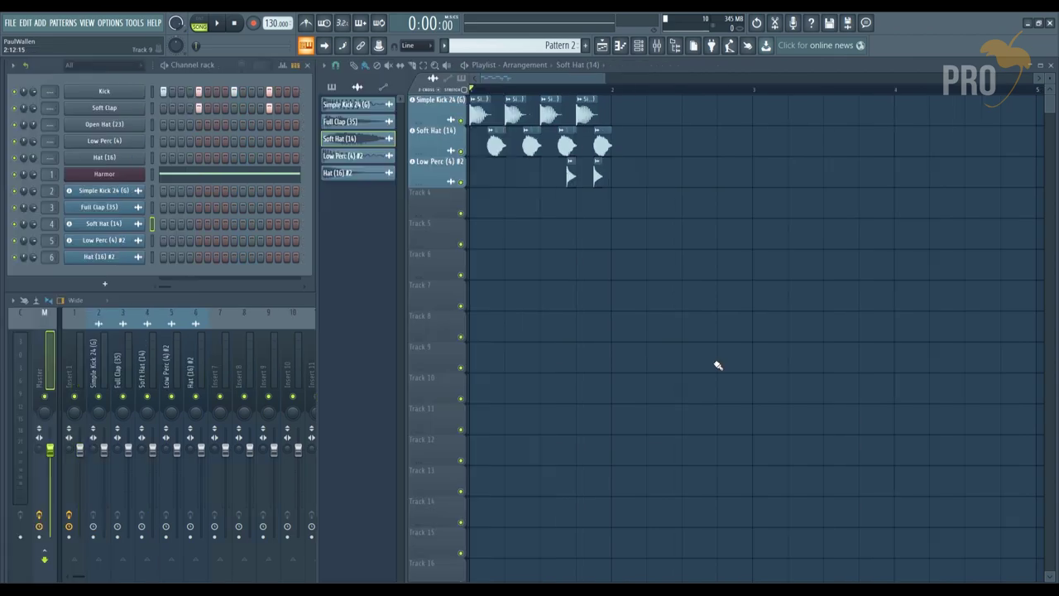